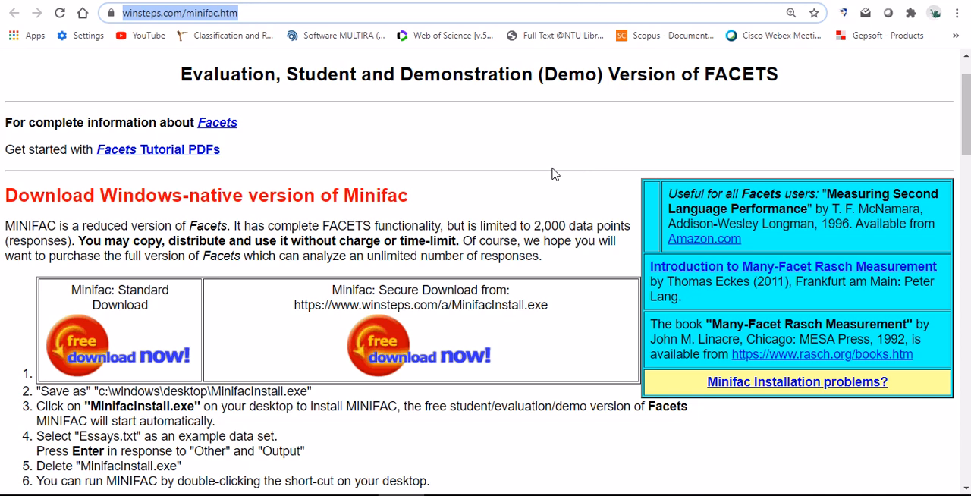
click(219, 13)
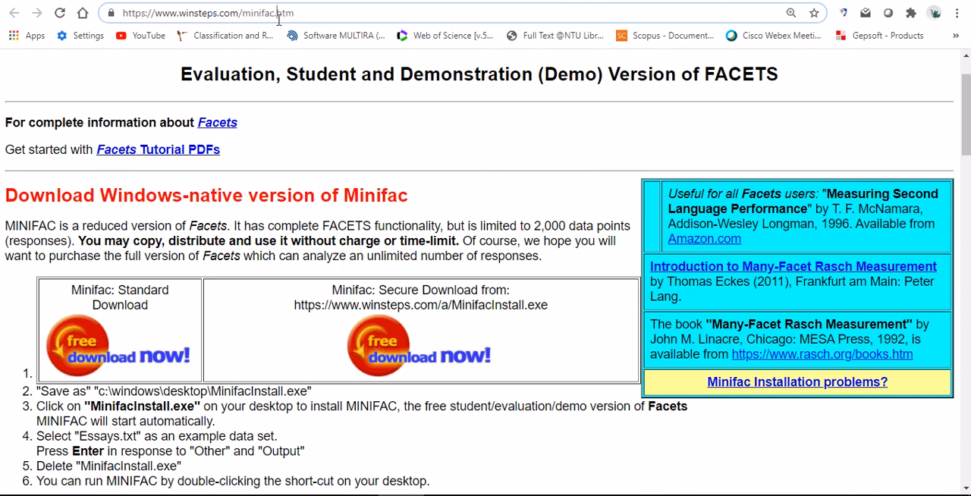
drag(303, 13, 125, 15)
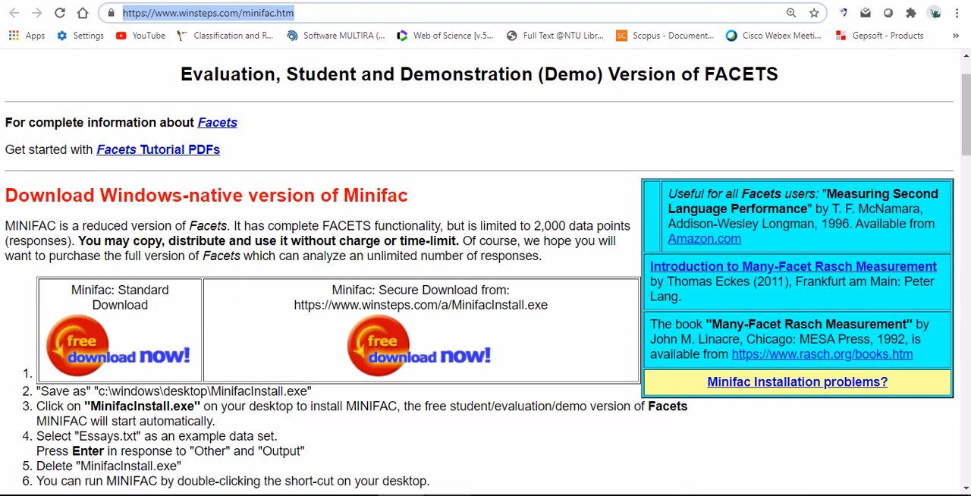
key(alt+Tab)
click(401, 495)
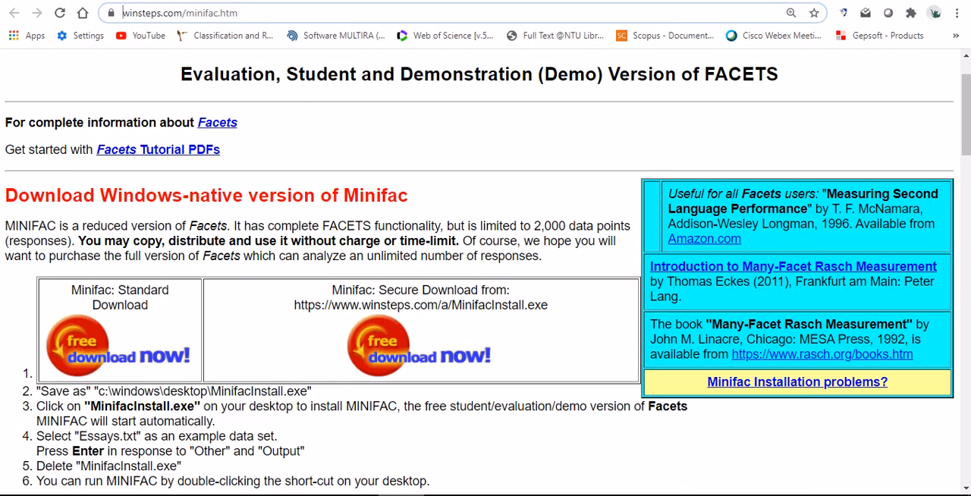
click(402, 495)
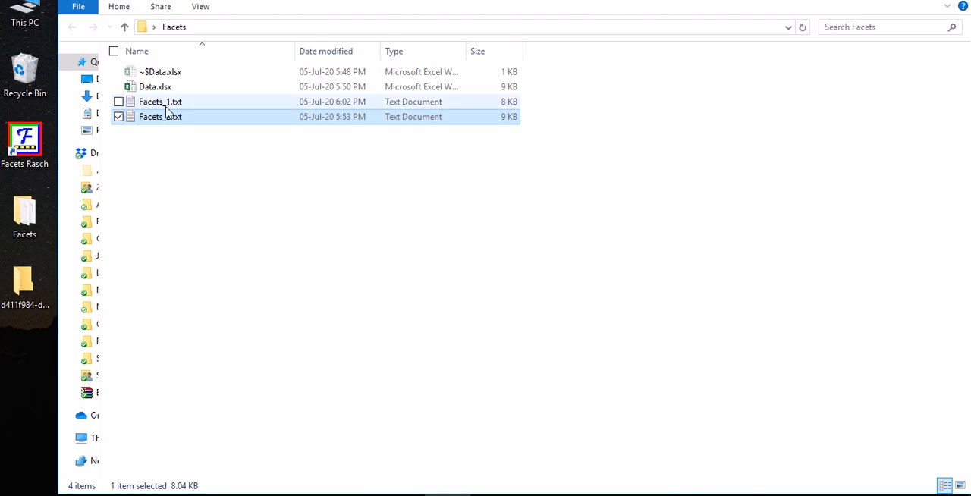
Open Facets_1.txt from the Facets folder and close its open Notepad windows, saving the changes to the file
click(22, 171)
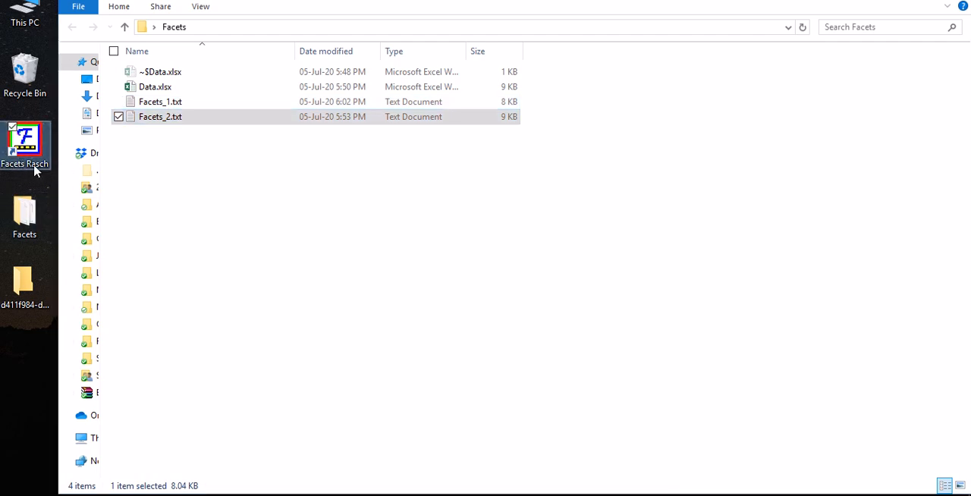
double_click(176, 104)
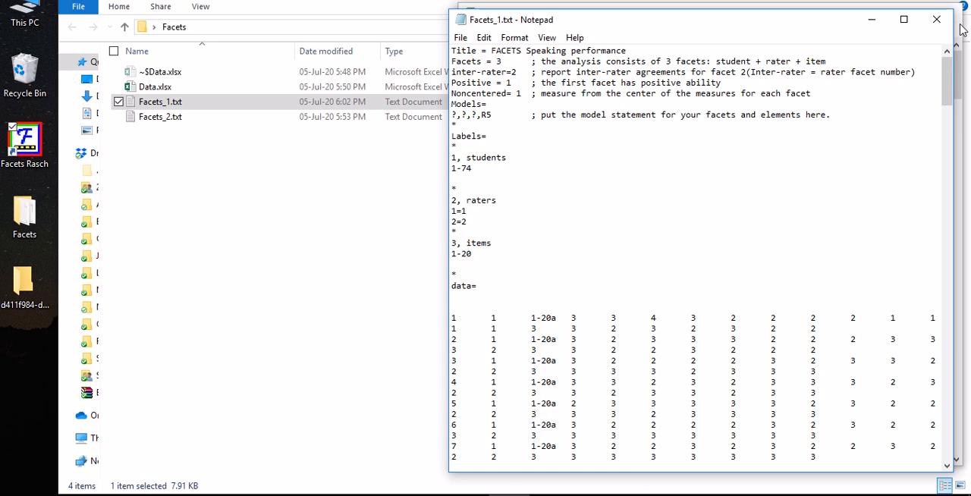
click(936, 19)
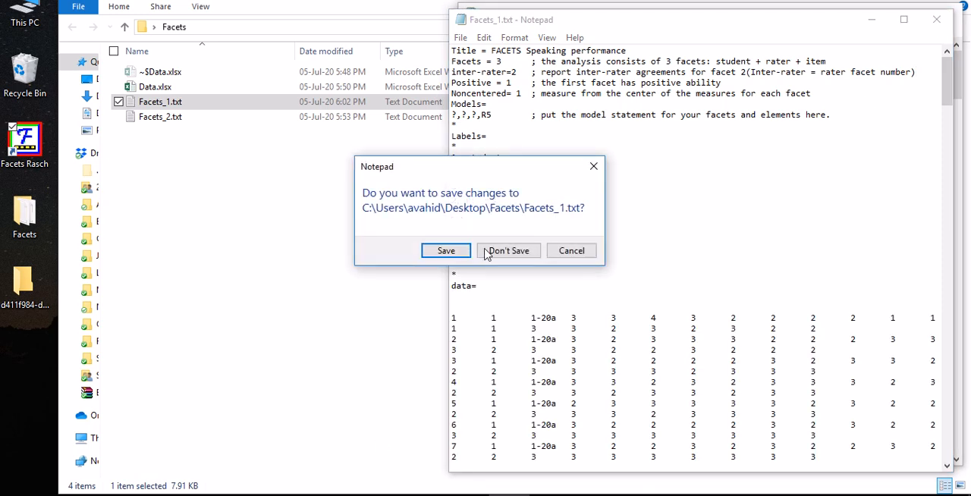
click(431, 255)
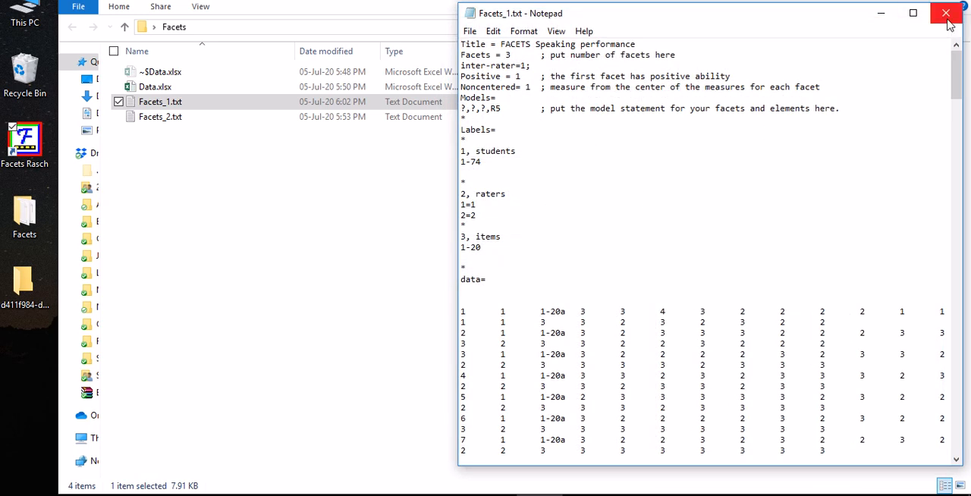
click(945, 13)
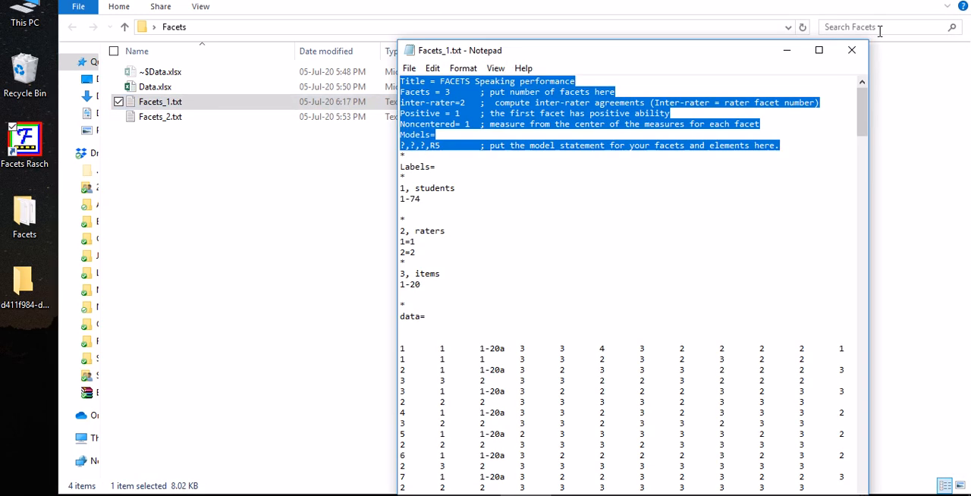
click(850, 50)
click(431, 256)
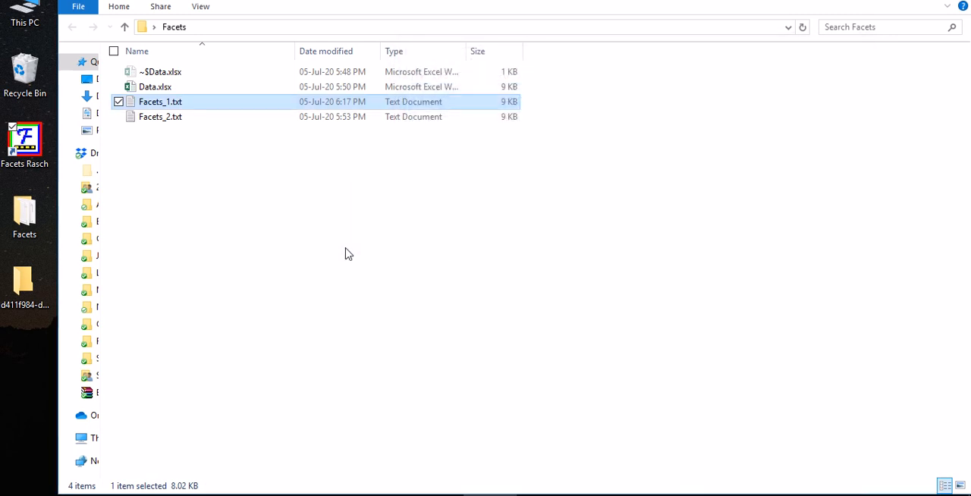
Reopen Facets_1.txt and highlight its title line and the number of facets
double_click(174, 106)
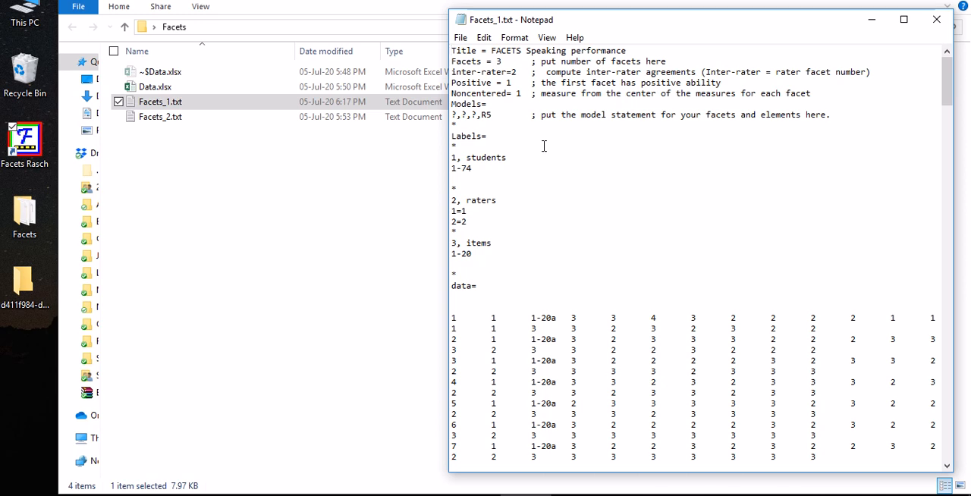
drag(481, 51, 492, 52)
triple_click(493, 52)
click(502, 50)
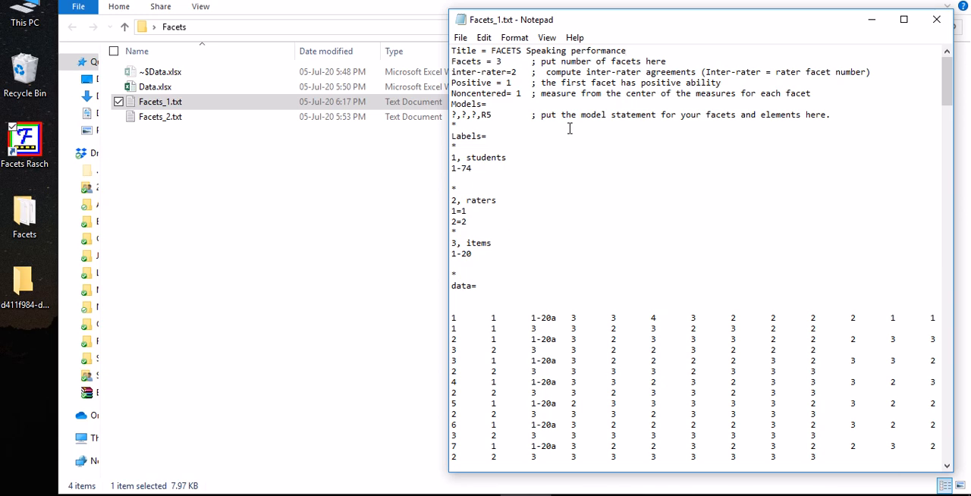
double_click(499, 61)
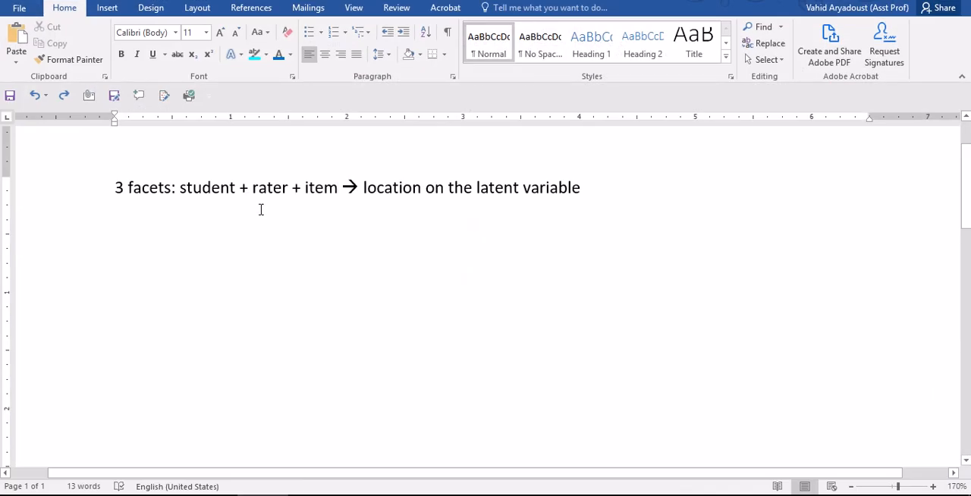
Switch to the Word document and review the "student + rater + item" part of the facets formula
scroll(204, 200, down, 1)
scroll(197, 205, up, 1)
drag(180, 188, 341, 194)
key(ctrl+c)
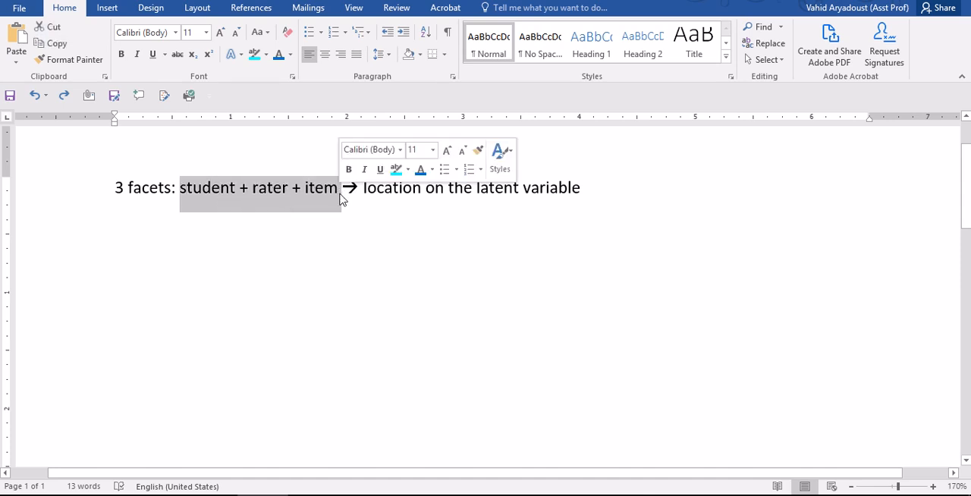
click(310, 204)
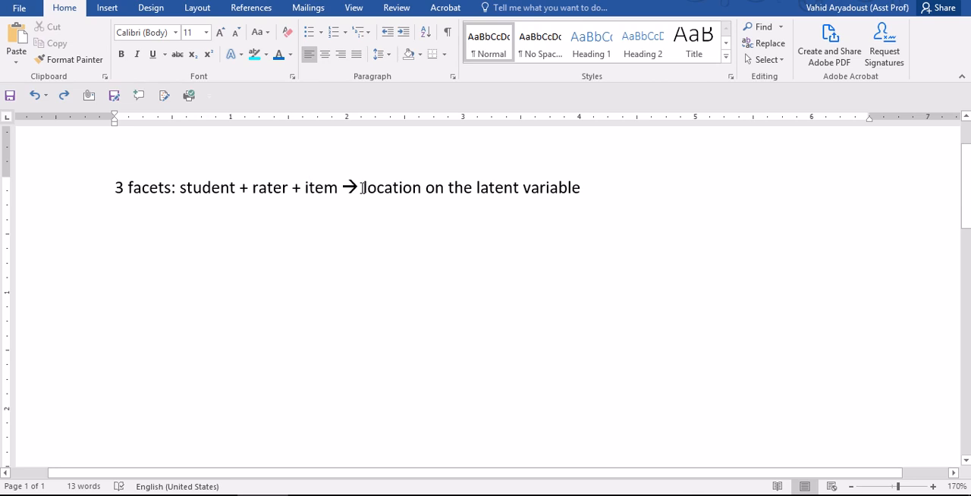
Reword the end of the facets line in the Word document to "location on latent variable"
click(580, 212)
key(BackSpace)
key(BackSpace)
key(BackSpace)
key(BackSpace)
key(BackSpace)
key(BackSpace)
key(BackSpace)
key(BackSpace)
key(BackSpace)
key(BackSpace)
key(BackSpace)
key(BackSpace)
key(BackSpace)
key(BackSpace)
key(BackSpace)
key(BackSpace)
key(BackSpace)
key(BackSpace)
key(BackSpace)
key(BackSpace)
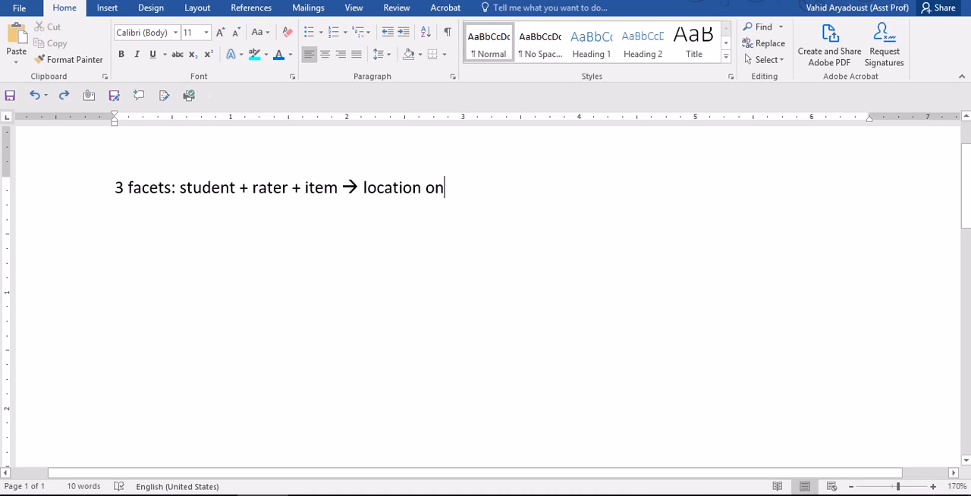
text(lat)
text(ent variable)
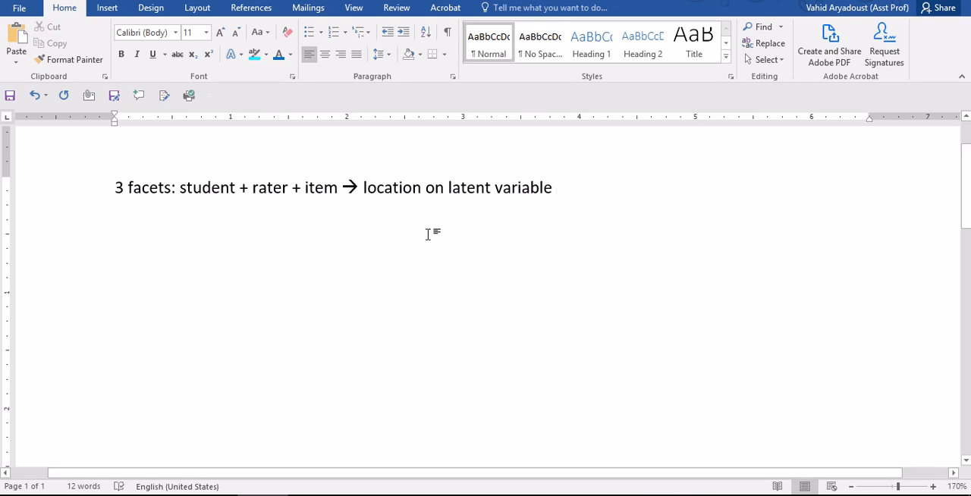
click(267, 191)
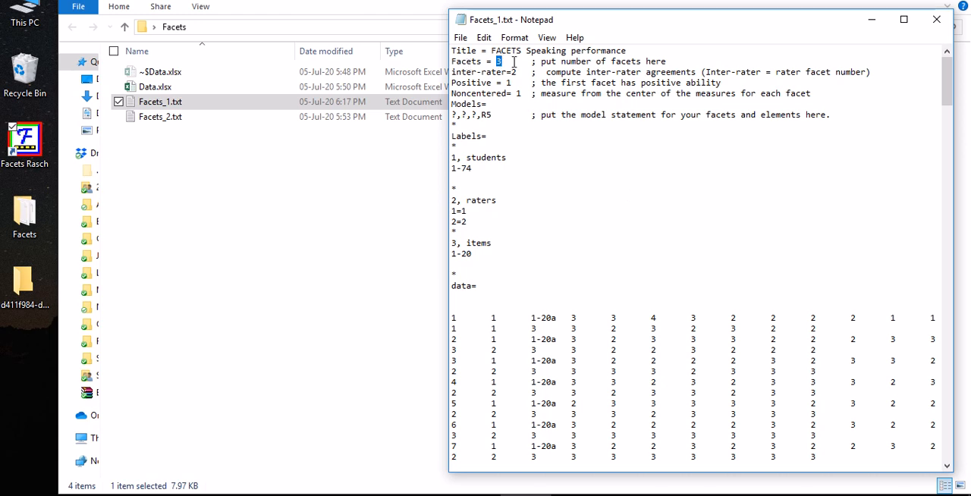
Replace the comment "put number of facets here" in Facets_1.txt with "student + rater + item" copied from the Word document
drag(668, 60, 540, 61)
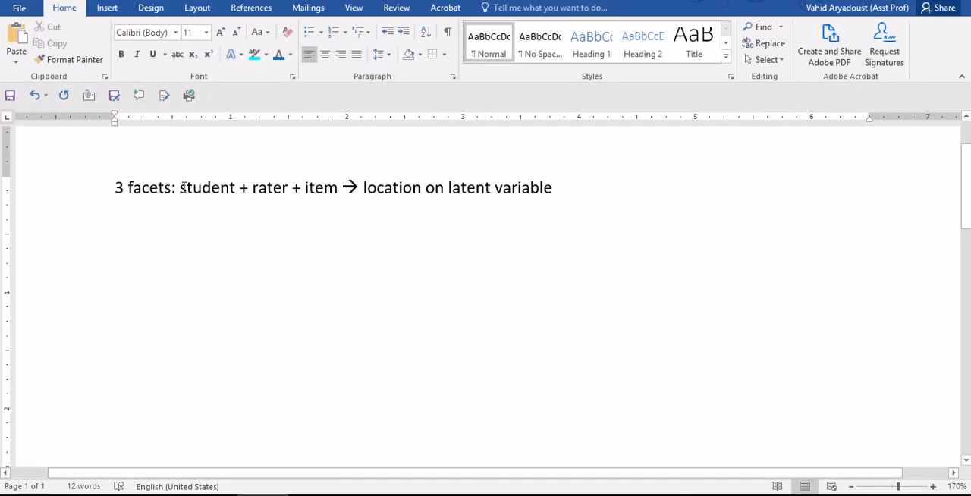
drag(182, 188, 342, 186)
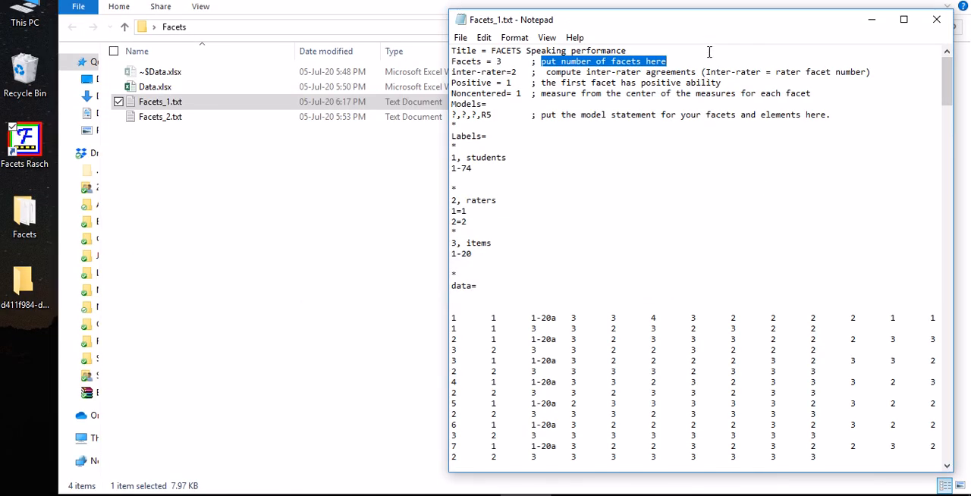
key(ctrl+v)
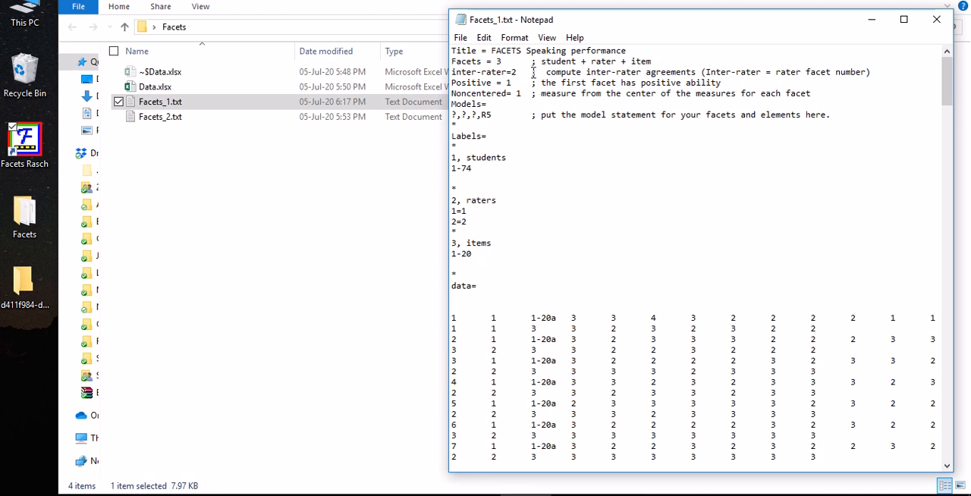
Remove the extra space before "compute" in the comment on the inter-rater line
drag(531, 62, 658, 61)
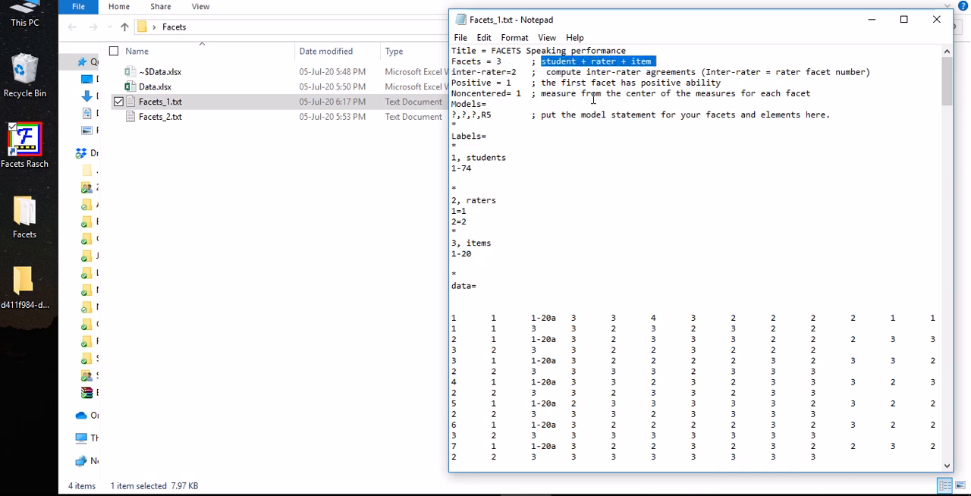
click(546, 72)
key(BackSpace)
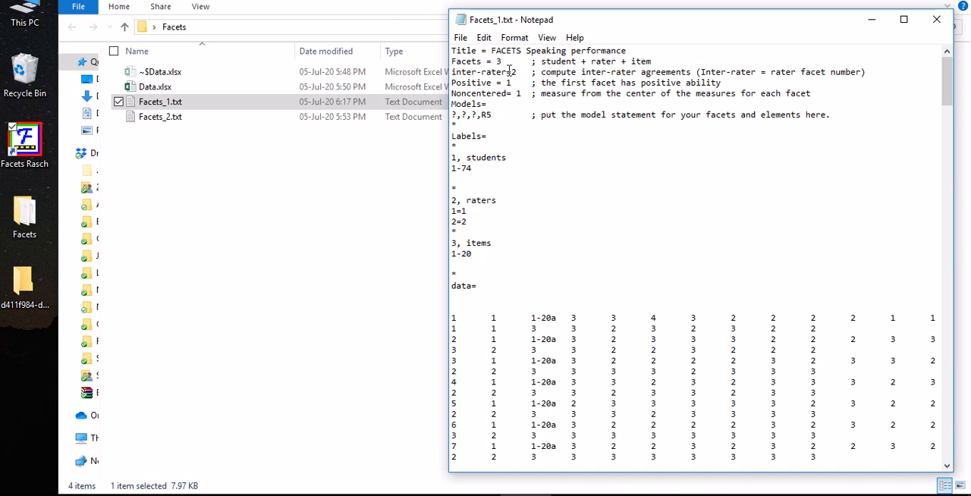
Try an inter-rater value of 3 and restore it to 2
drag(510, 73, 516, 74)
text(3)
key(BackSpace)
text(2)
drag(511, 72, 517, 73)
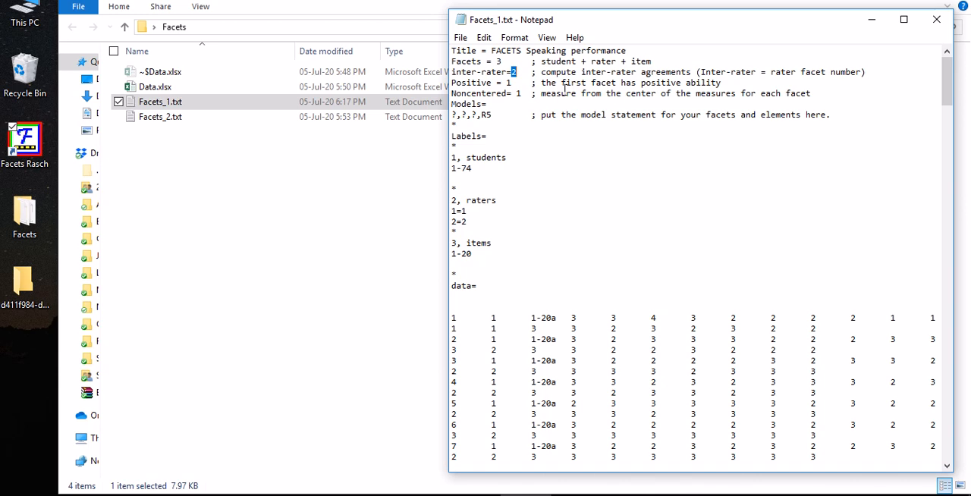
Highlight the rater facet and the matching inter-rater value, and try setting that value to 0
double_click(602, 61)
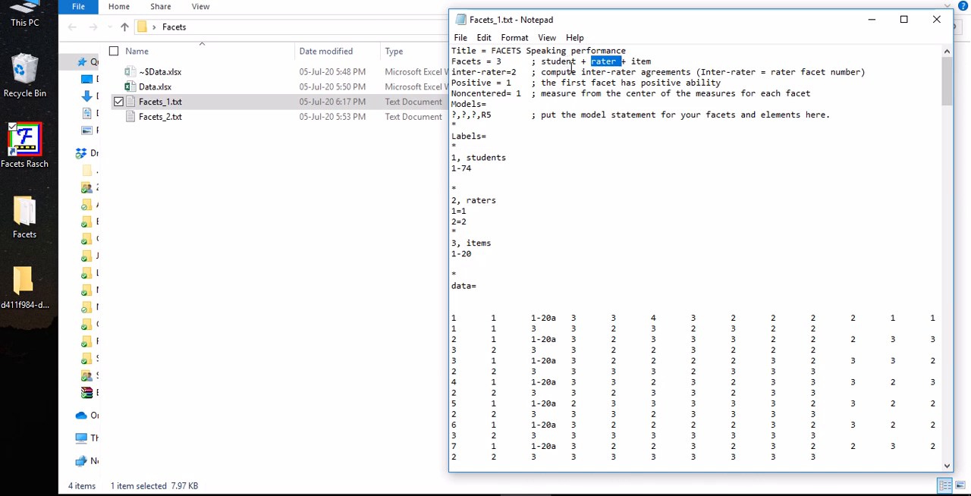
drag(510, 72, 517, 72)
click(578, 75)
drag(518, 72, 511, 72)
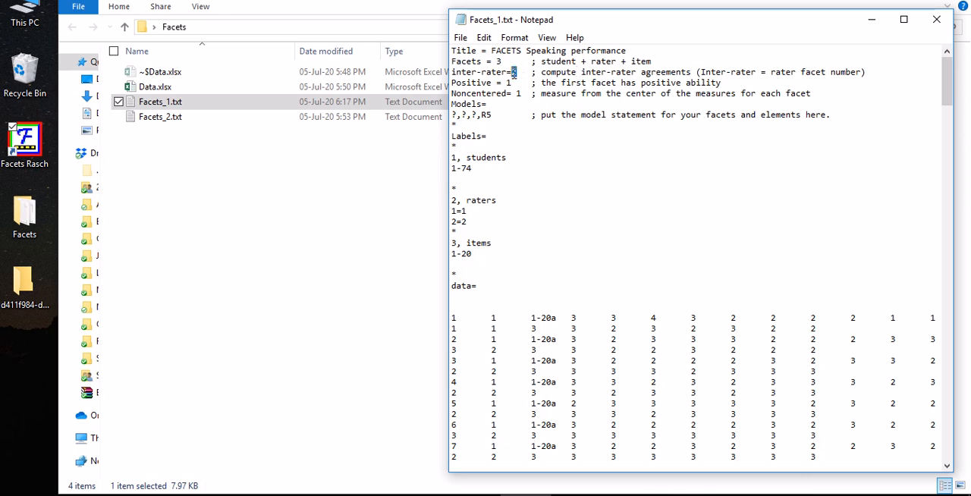
text(0)
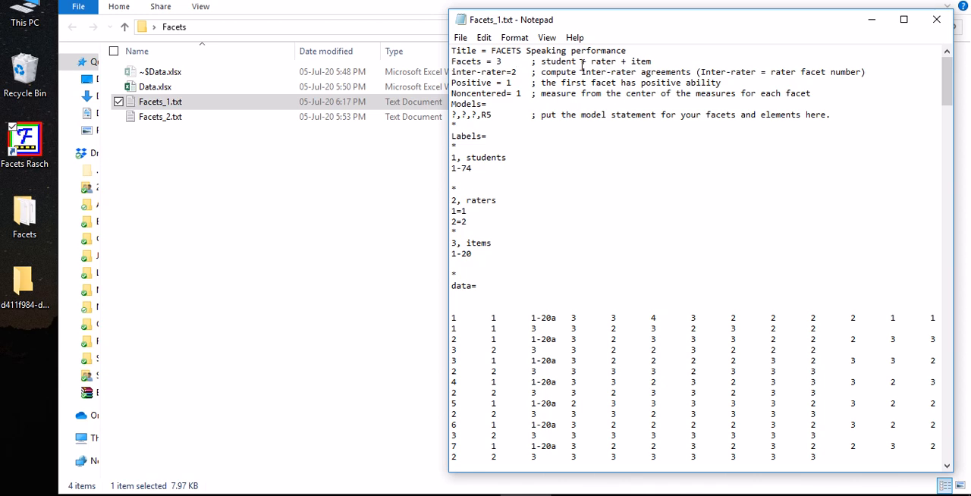
Examine the student, rater and item facets in the comment together with the Noncentered line
double_click(560, 61)
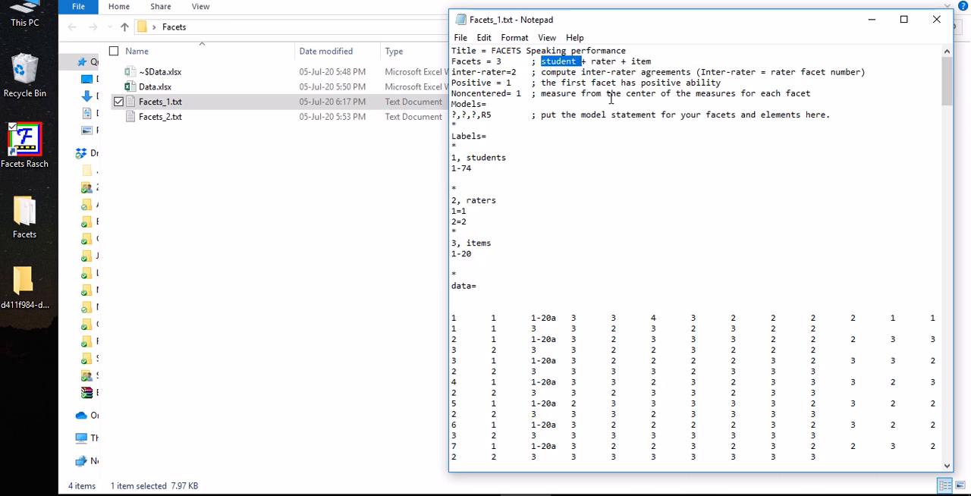
double_click(605, 61)
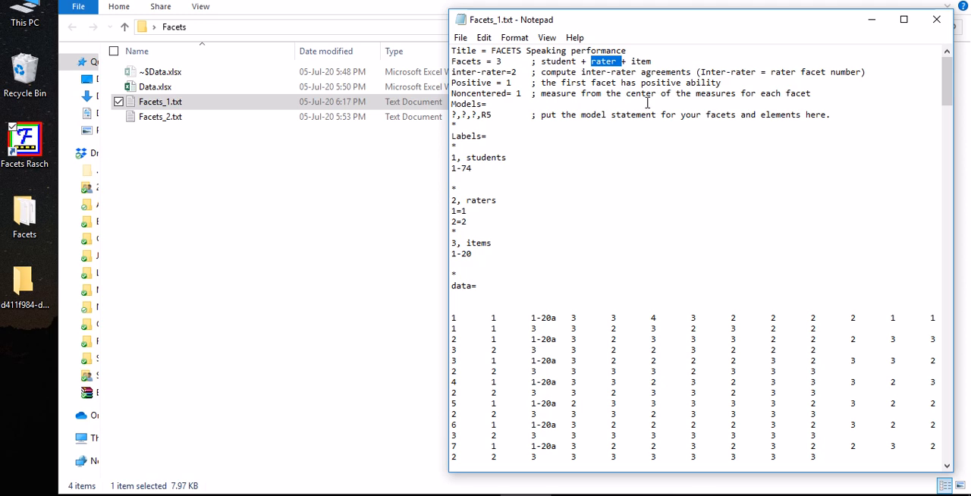
click(638, 59)
double_click(559, 94)
click(547, 97)
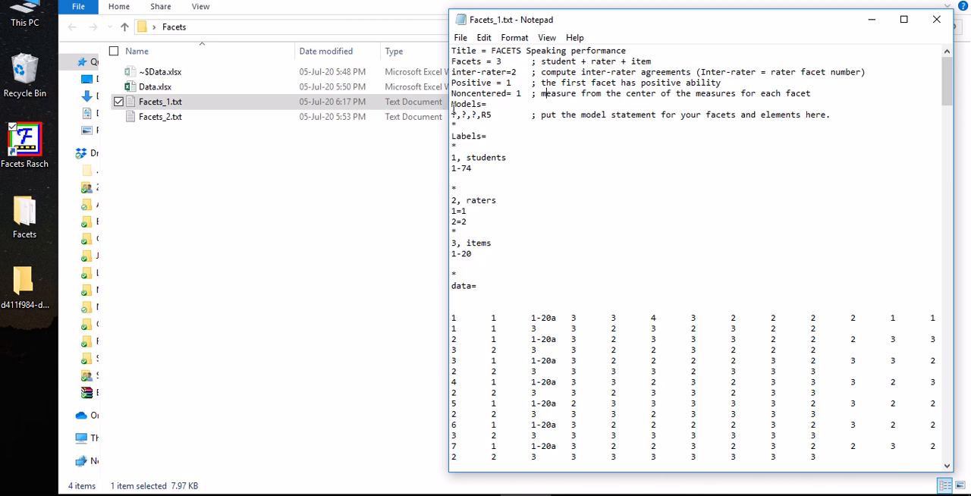
Examine the Models statement ?,?,?,R5 and compare its question marks with the number of facets
drag(453, 105, 499, 114)
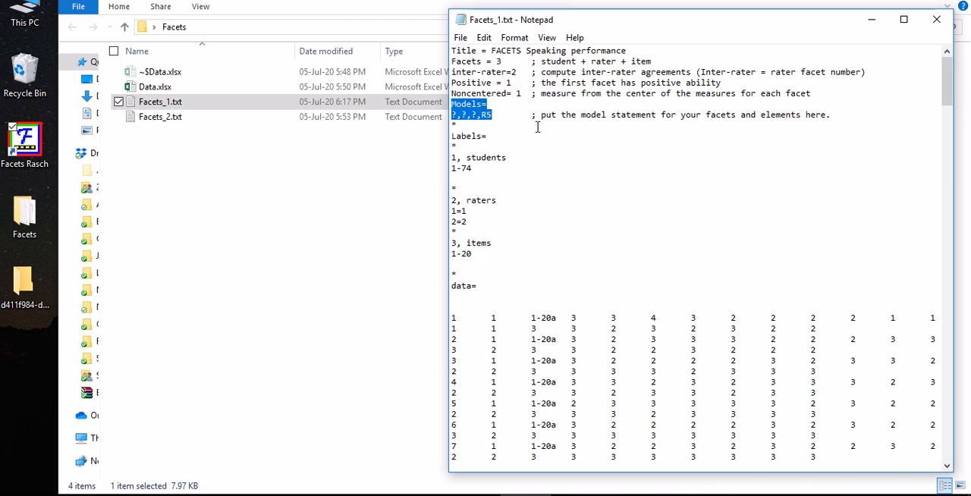
click(587, 123)
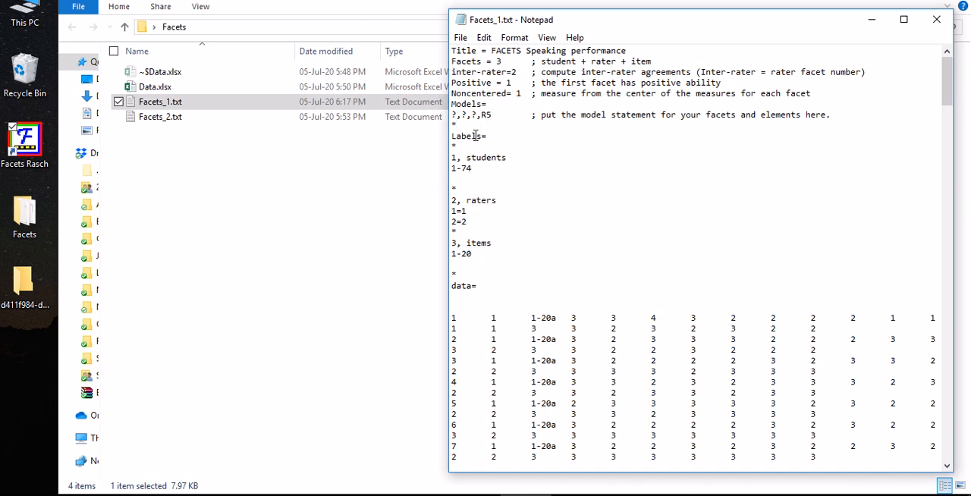
drag(452, 114, 480, 120)
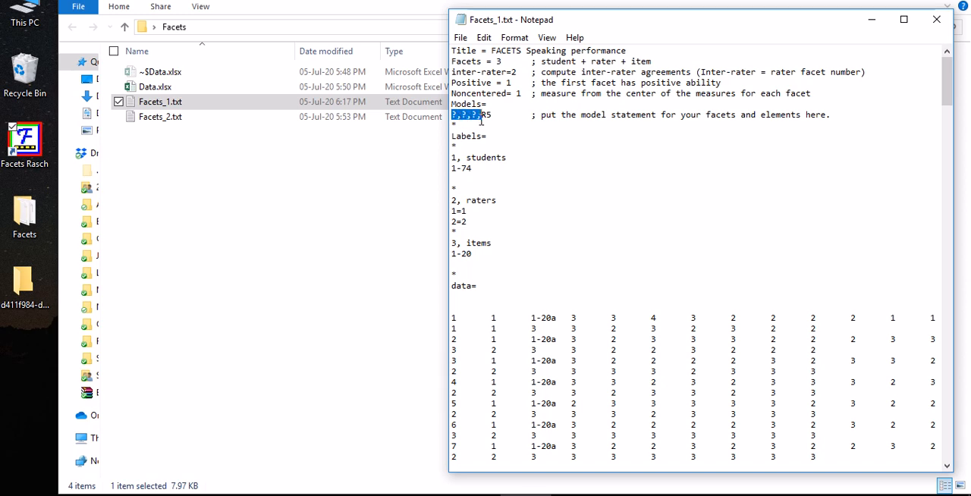
drag(496, 62, 505, 65)
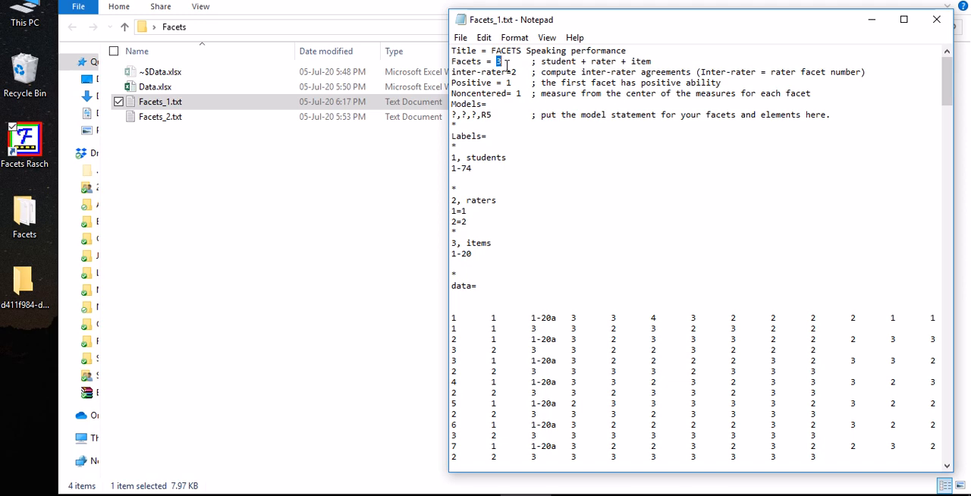
drag(452, 115, 481, 117)
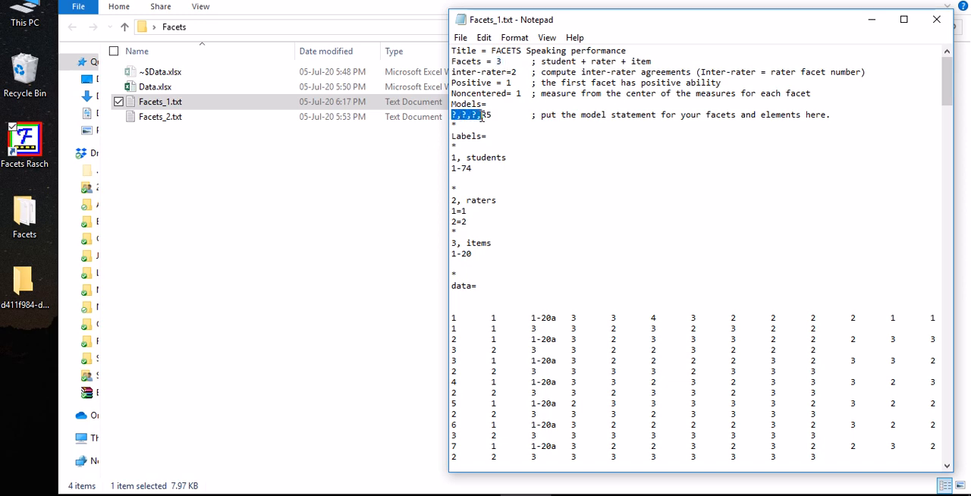
Examine the question marks and the R5 code in the Models statement against the ratings in the data rows
click(500, 115)
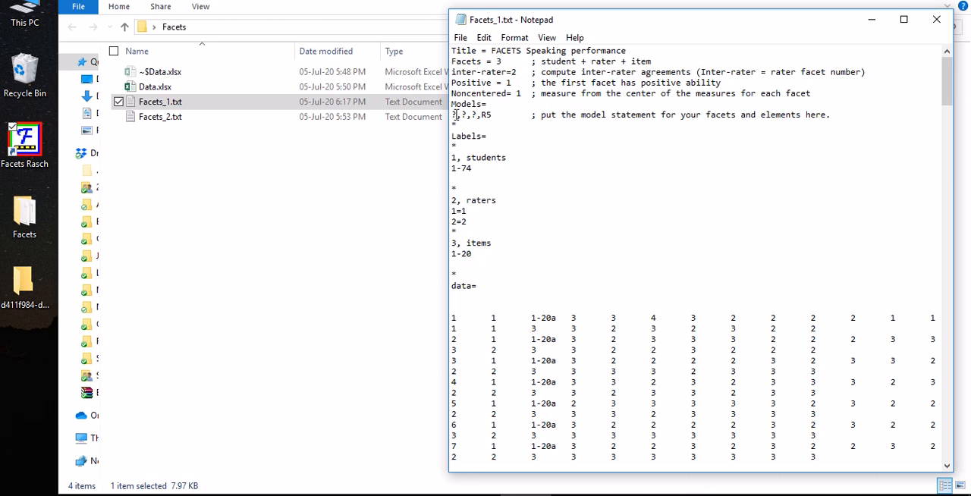
drag(453, 114, 499, 116)
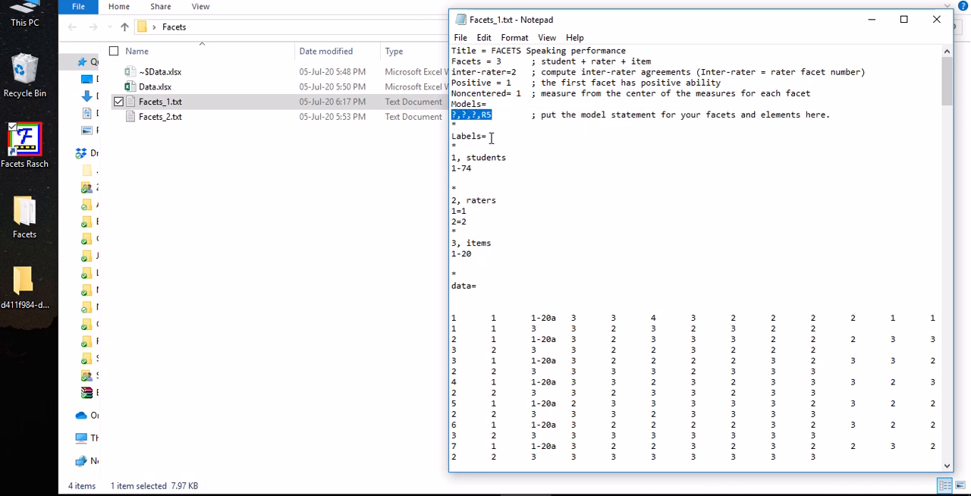
click(497, 116)
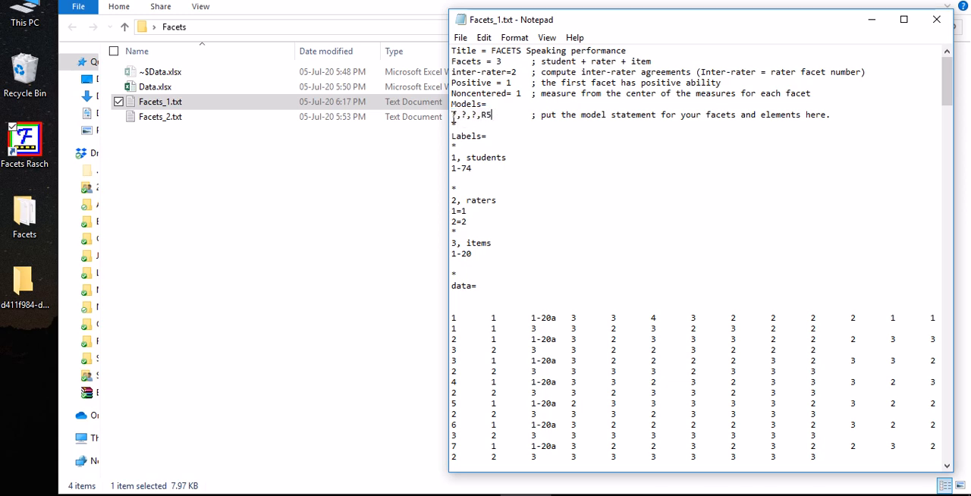
drag(453, 115, 458, 116)
click(461, 115)
drag(482, 115, 493, 115)
click(536, 133)
scroll(729, 362, down, 20)
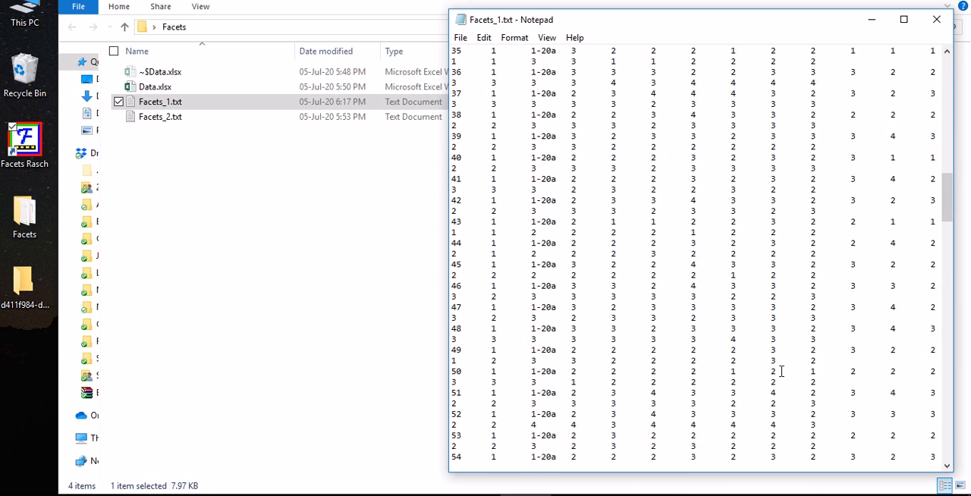
scroll(781, 371, up, 20)
scroll(781, 370, up, 7)
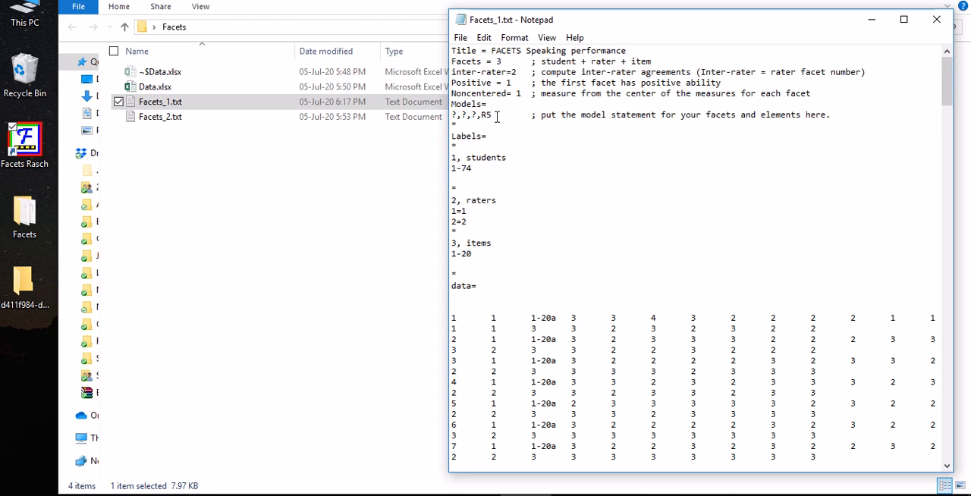
Try R4 as the rating scale code in the Models statement and restore it to R5
drag(493, 115, 482, 114)
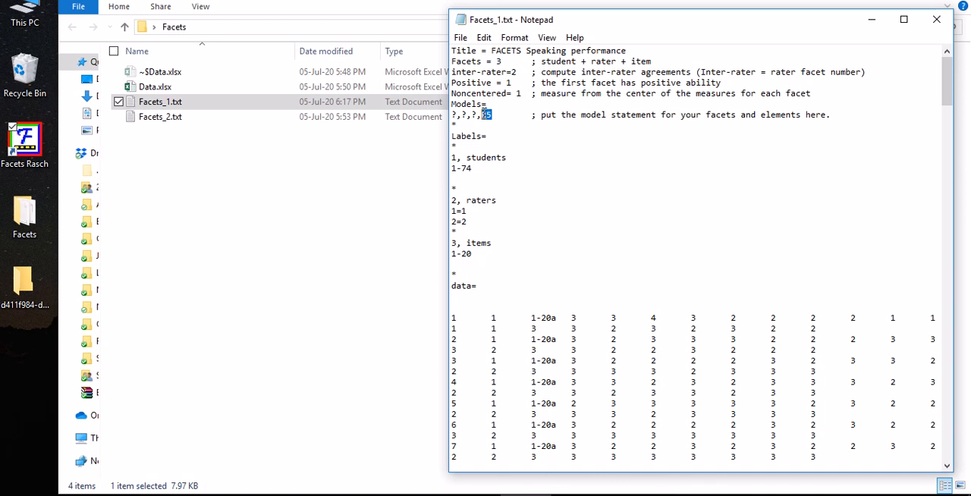
click(494, 115)
key(BackSpace)
text(4)
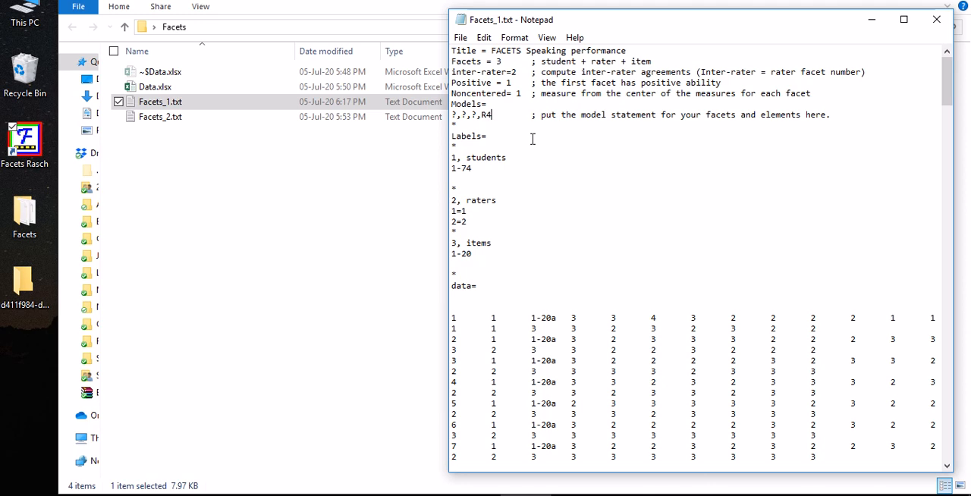
key(BackSpace)
text(5)
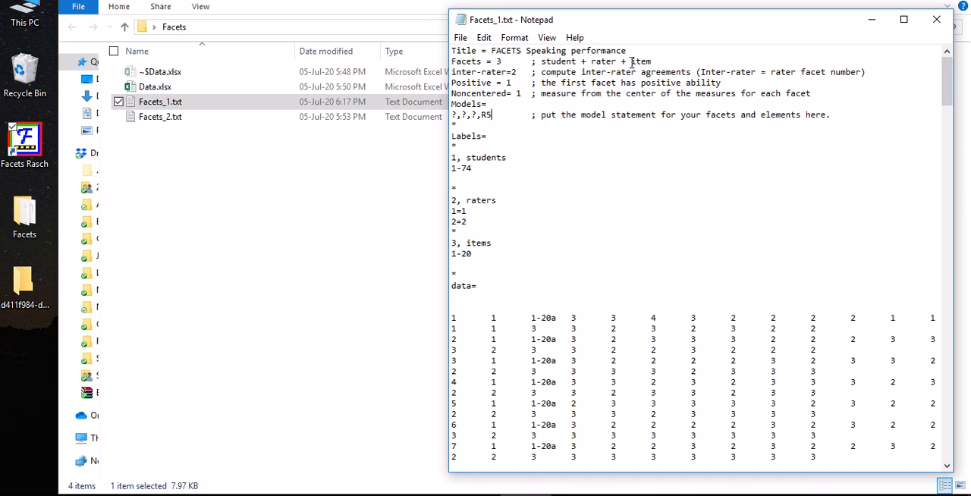
Highlight the facet names in the Facets comment and insert an empty line below the model statement
drag(653, 60, 568, 64)
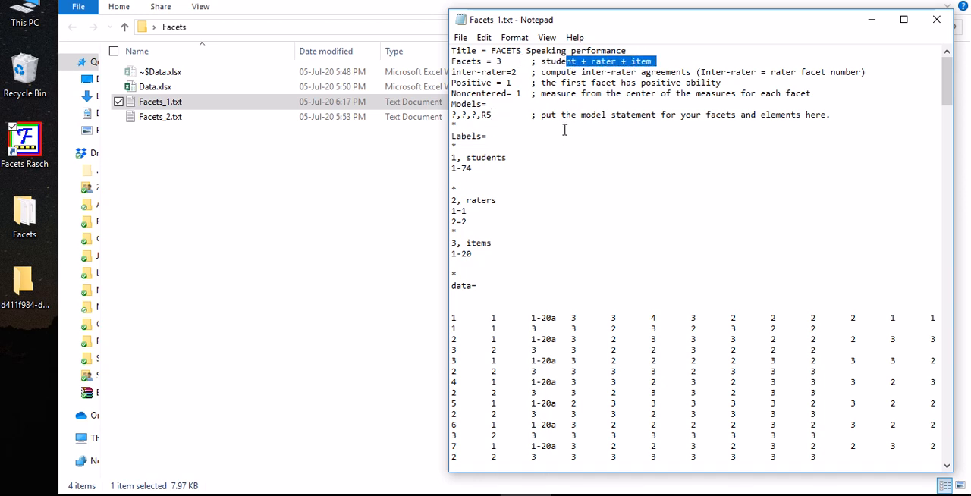
click(831, 116)
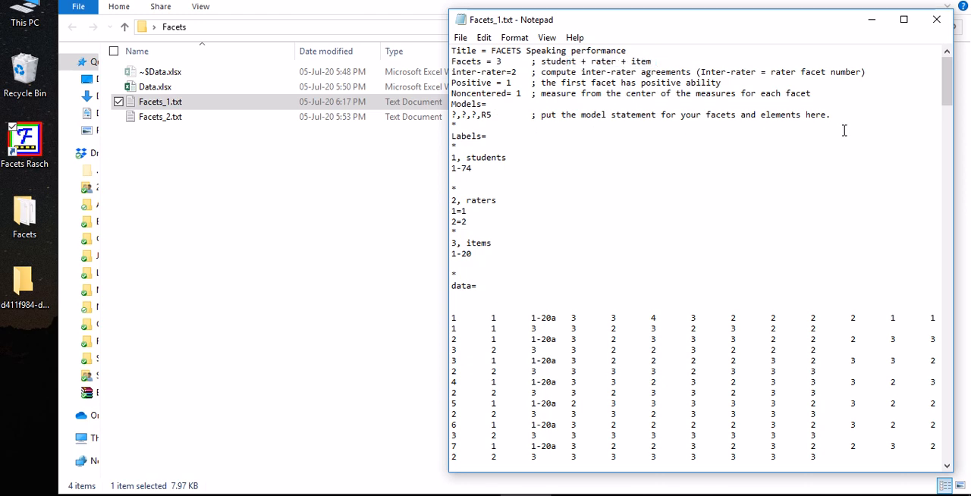
key(Return)
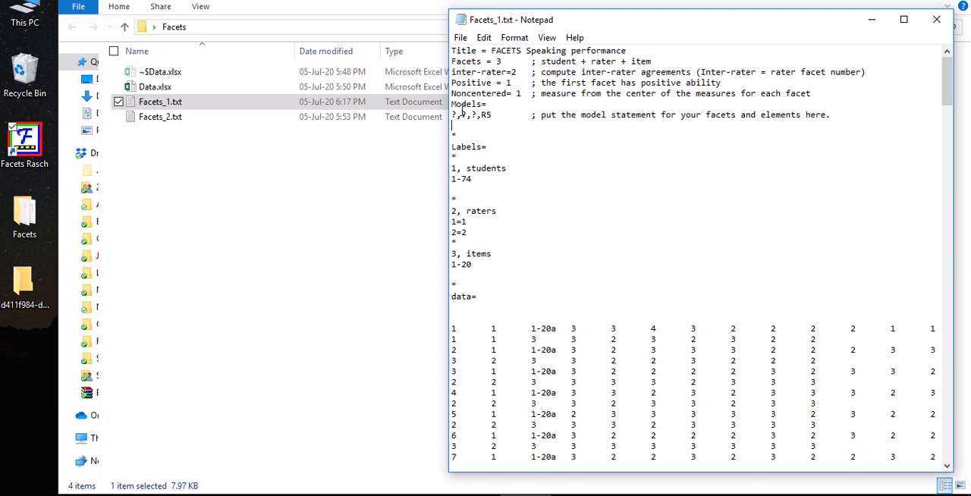
Copy the model statement ?,?,?,R5 to the empty line below it
drag(453, 110, 497, 116)
click(497, 116)
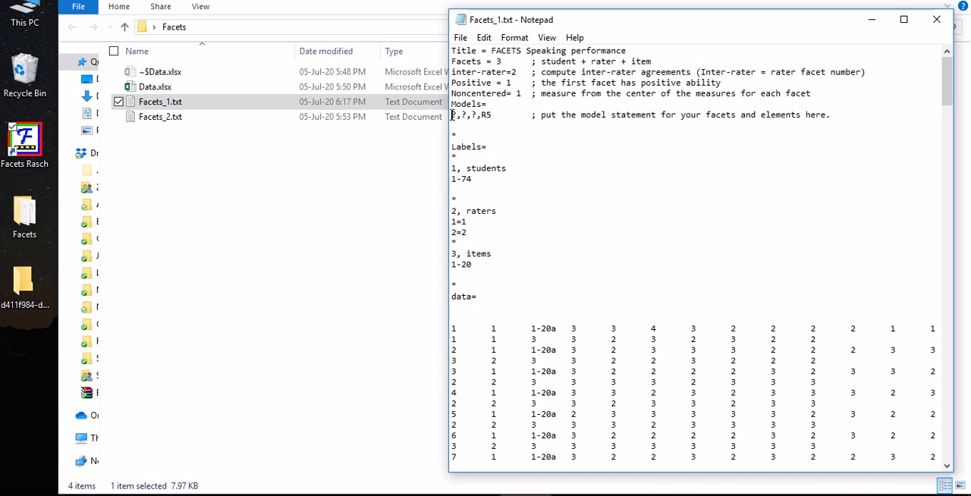
drag(471, 114, 476, 116)
drag(493, 114, 443, 113)
key(ctrl+c)
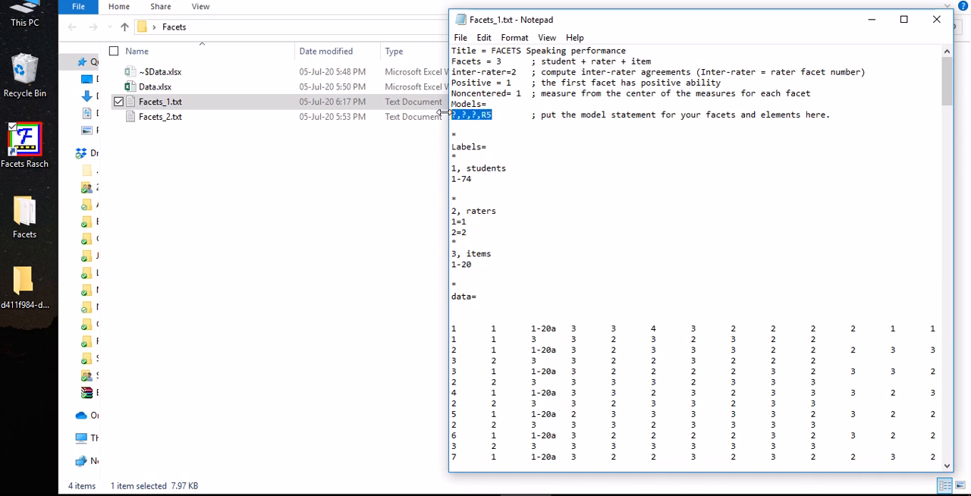
click(453, 128)
key(ctrl+v)
Try # in place of the third question mark in the second model statement and restore the question mark
drag(477, 126, 471, 127)
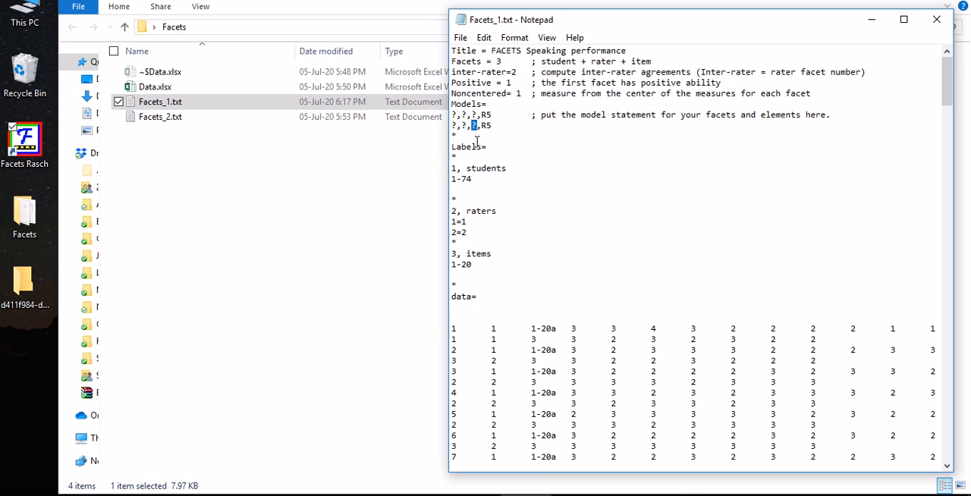
text(#)
key(BackSpace)
text(?)
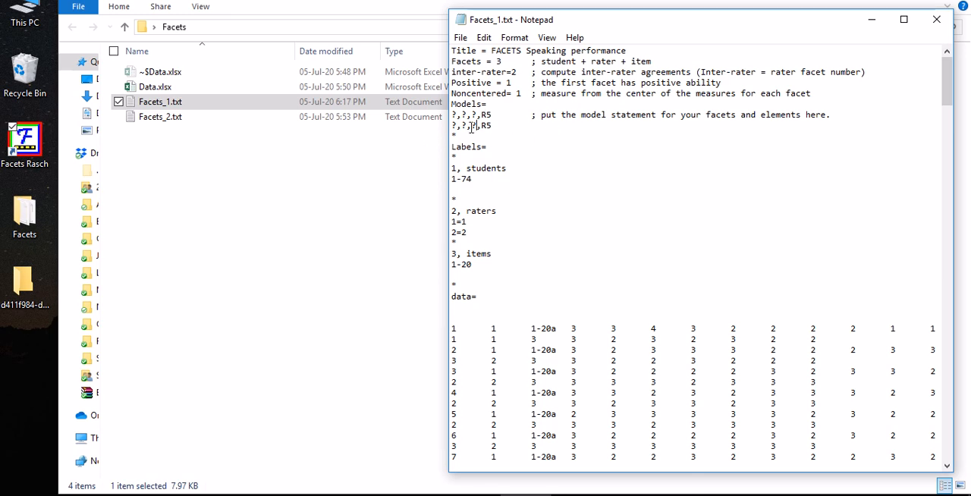
double_click(462, 126)
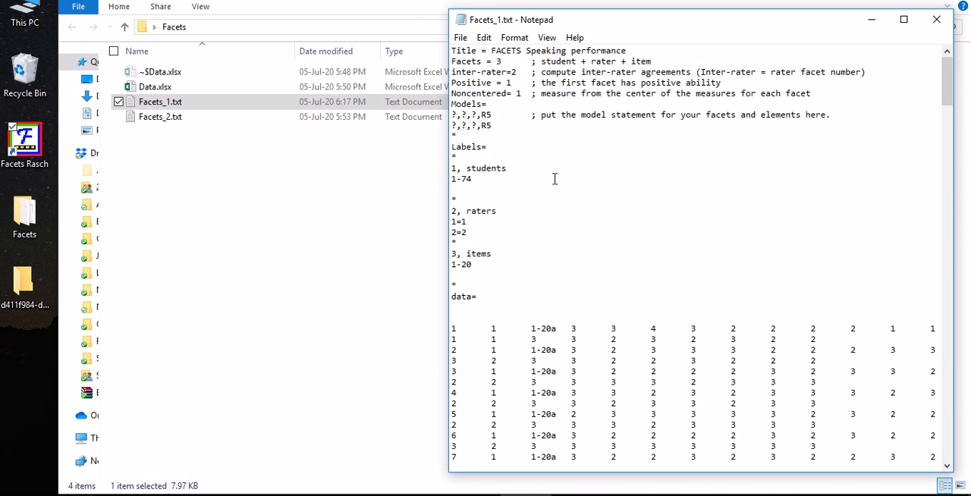
Set the item element to 1-10 in the first model statement and 11-20 in the second
double_click(473, 115)
text(1-10)
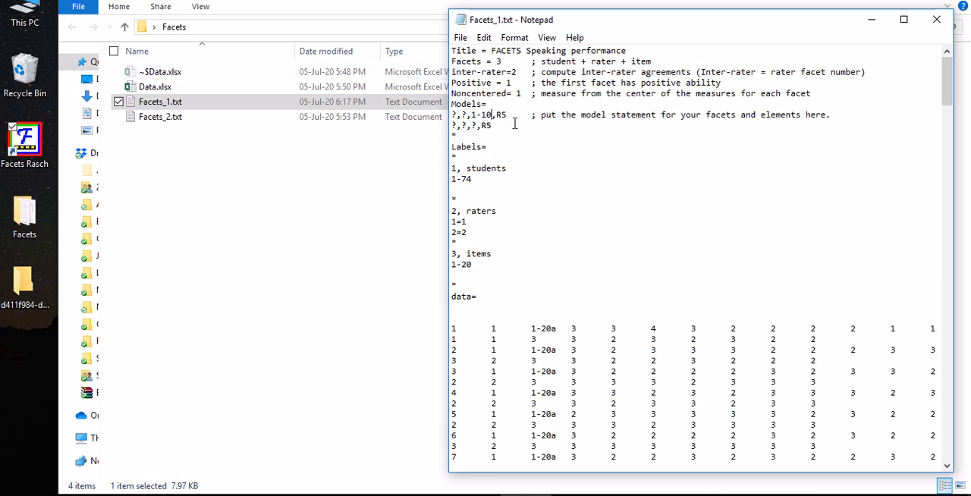
double_click(473, 125)
text(11-20)
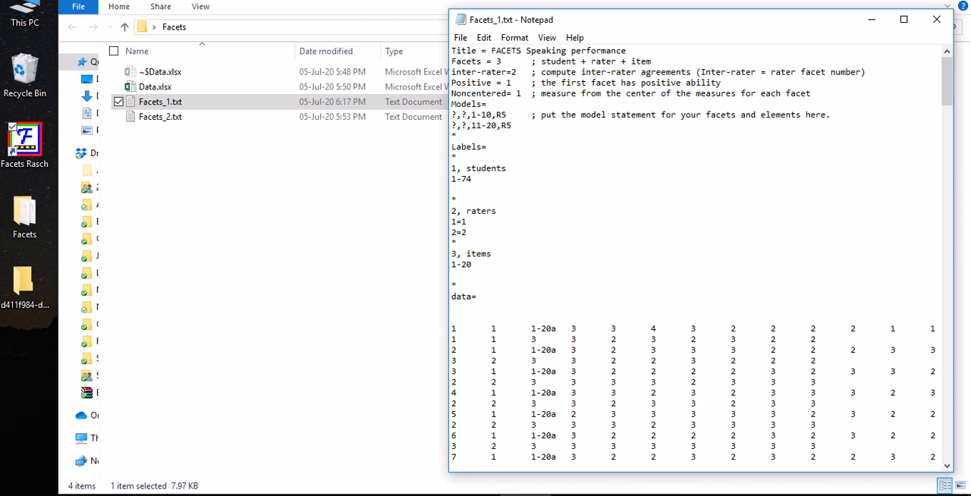
Set the second model statement's rating scale to R7 and highlight both model statements for comparison
click(514, 126)
text(7)
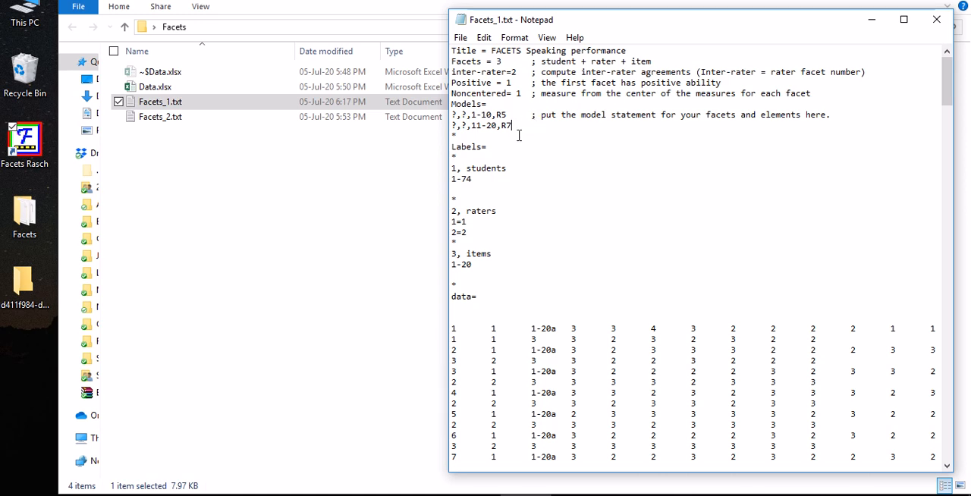
drag(516, 125, 453, 113)
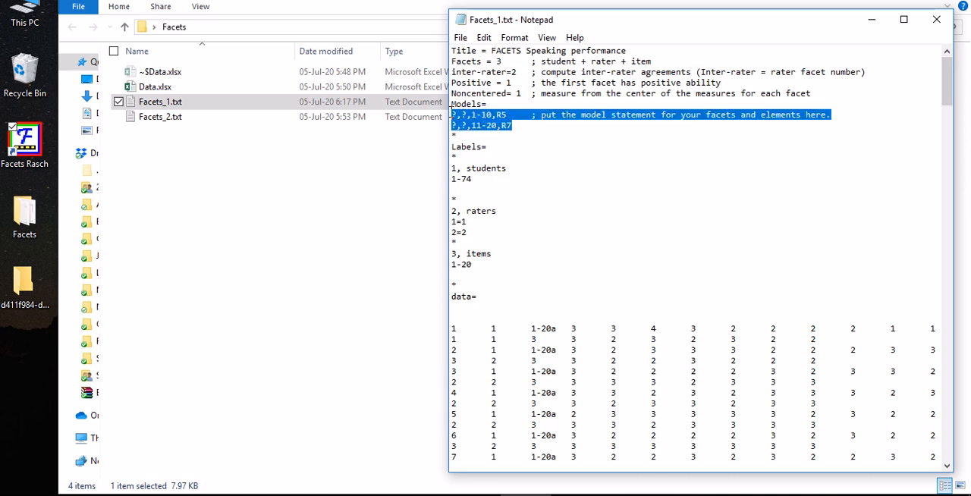
click(477, 130)
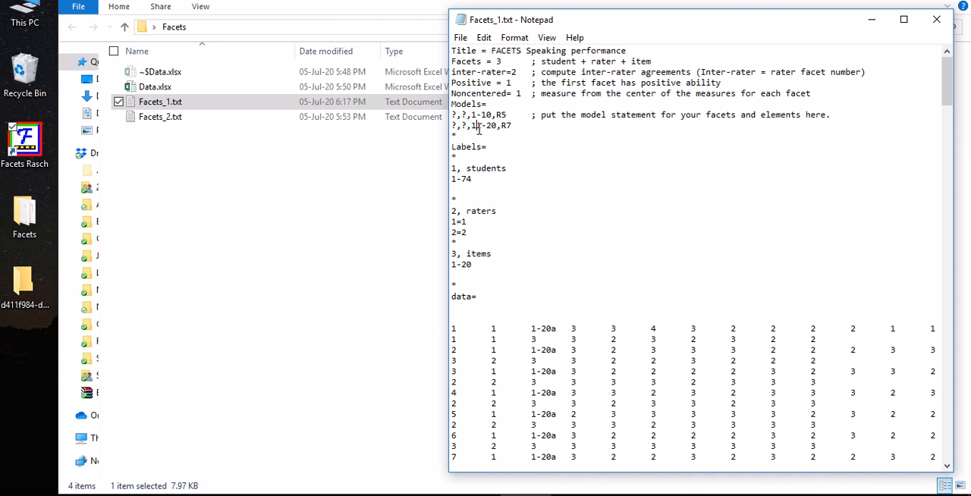
Remove the second model statement and the extra empty line, and restore the first statement to ?,?,?,R5
drag(496, 125, 451, 125)
click(513, 124)
key(Return)
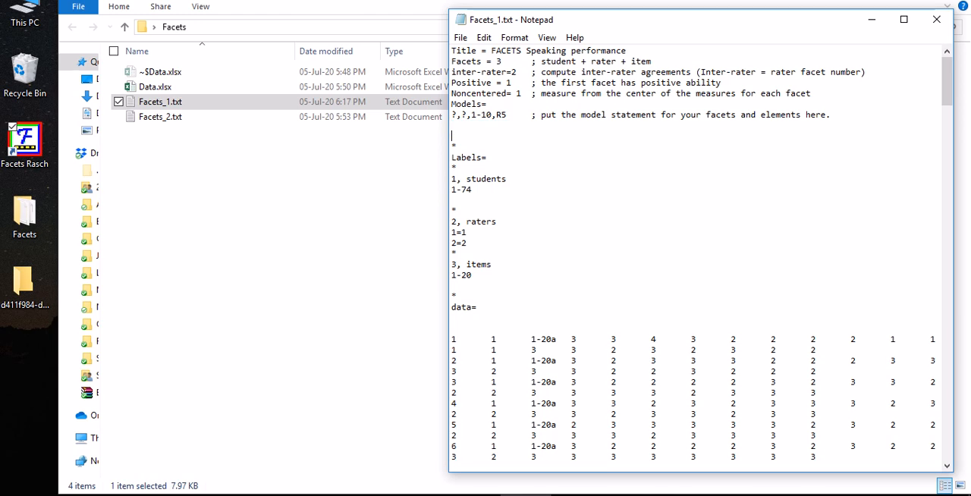
click(490, 118)
key(BackSpace)
key(BackSpace)
key(BackSpace)
key(BackSpace)
text(?)
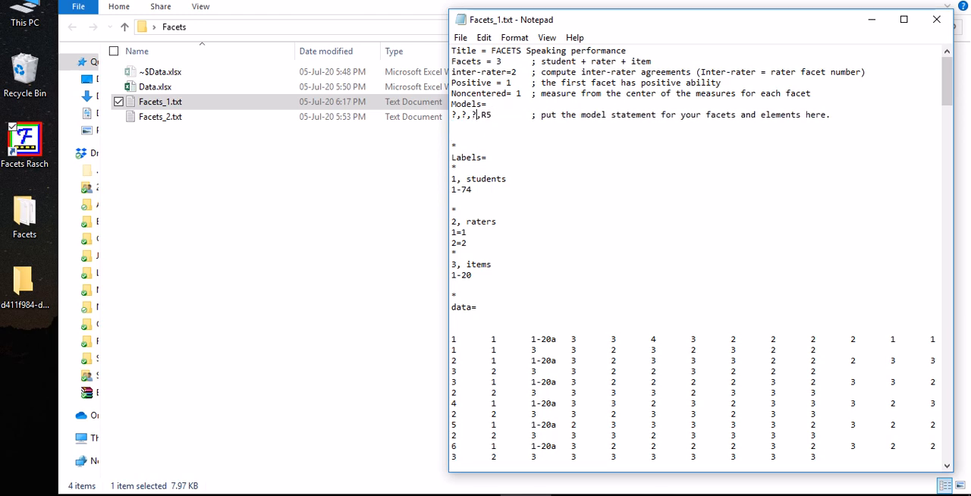
click(465, 126)
key(Delete)
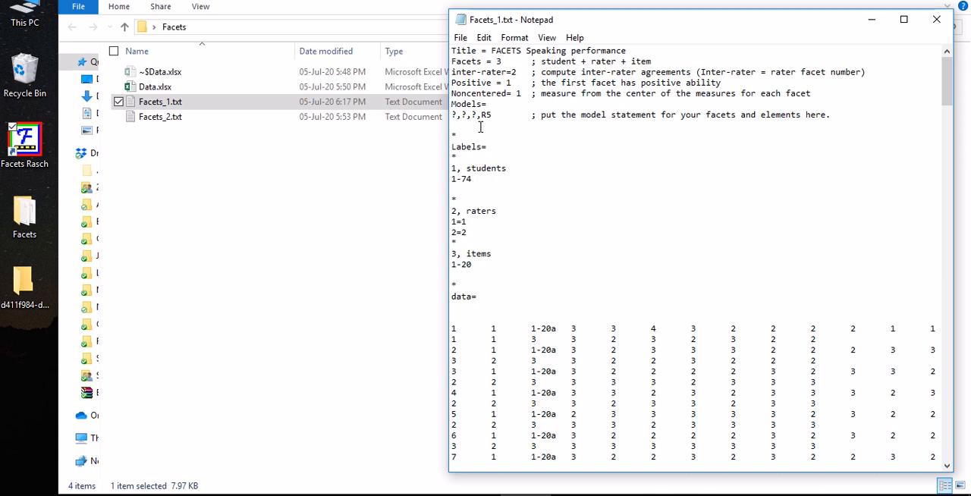
Add B to the second and third question marks so the model statement reads ?,?B,?B,R5
click(467, 127)
mouse_move(546, 62)
mouse_down()
mouse_move(657, 62)
mouse_move(574, 72)
mouse_move(540, 61)
mouse_up()
click(653, 61)
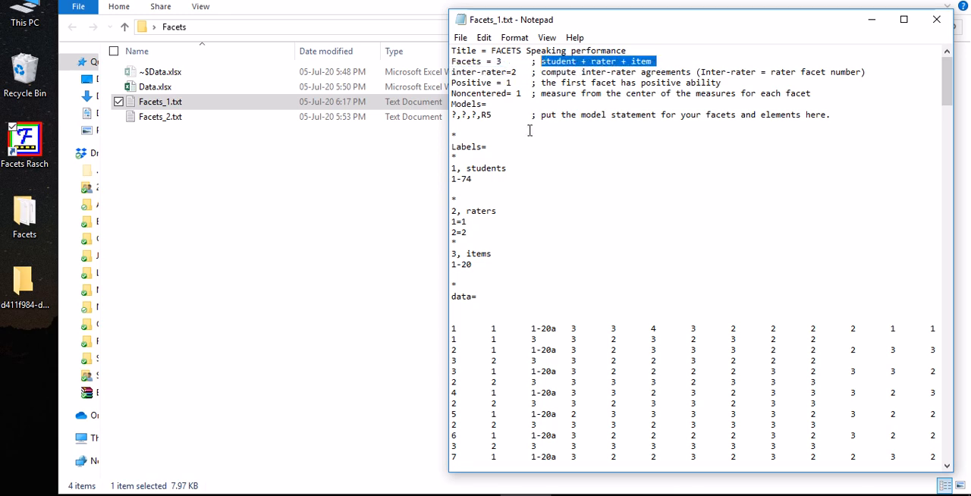
click(465, 114)
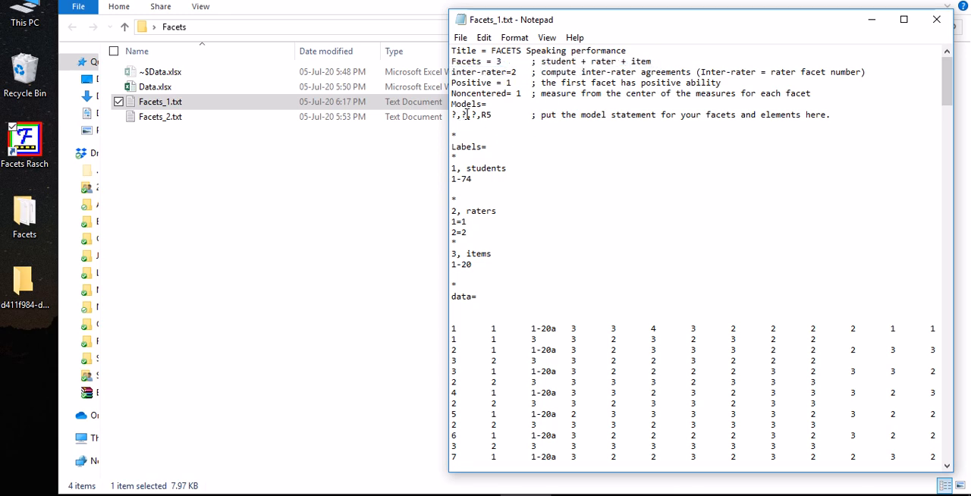
text(B,?)
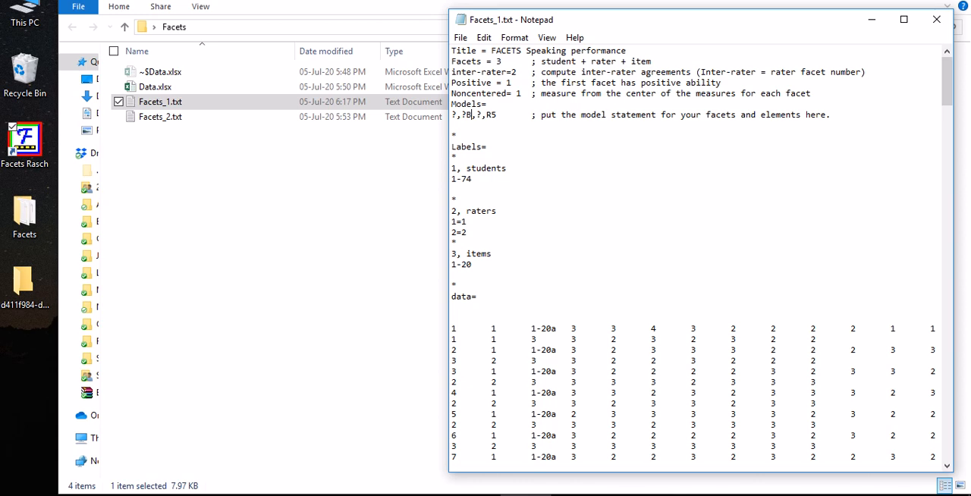
text(B)
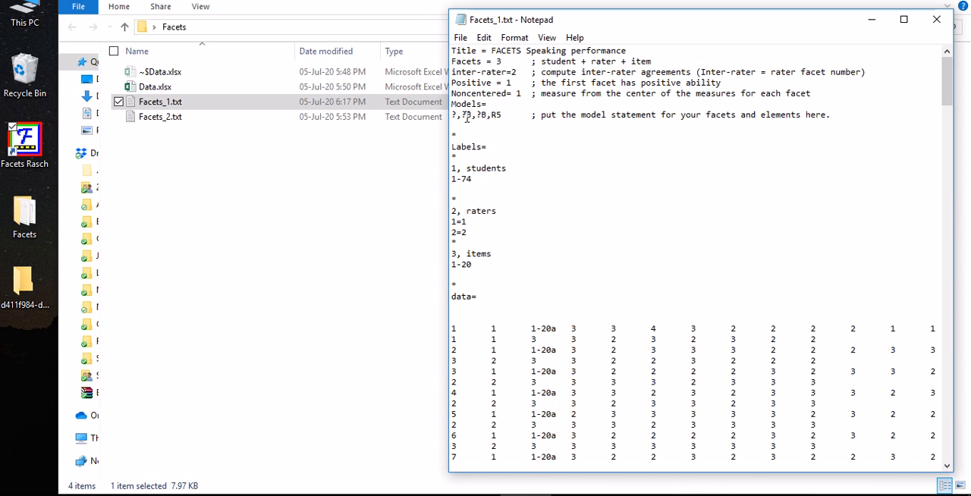
Compare the two ?B terms in the model statement with the rater and item facets in the Facets comment
drag(460, 114, 484, 121)
drag(592, 62, 616, 63)
double_click(639, 61)
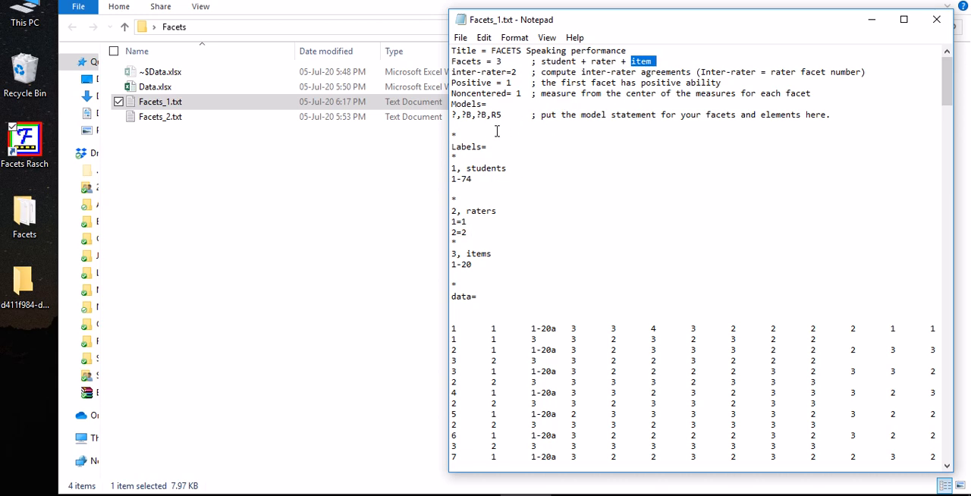
Remove both B markers from the model statement and copy the plain ?,?,?,R5 to the line below
click(472, 114)
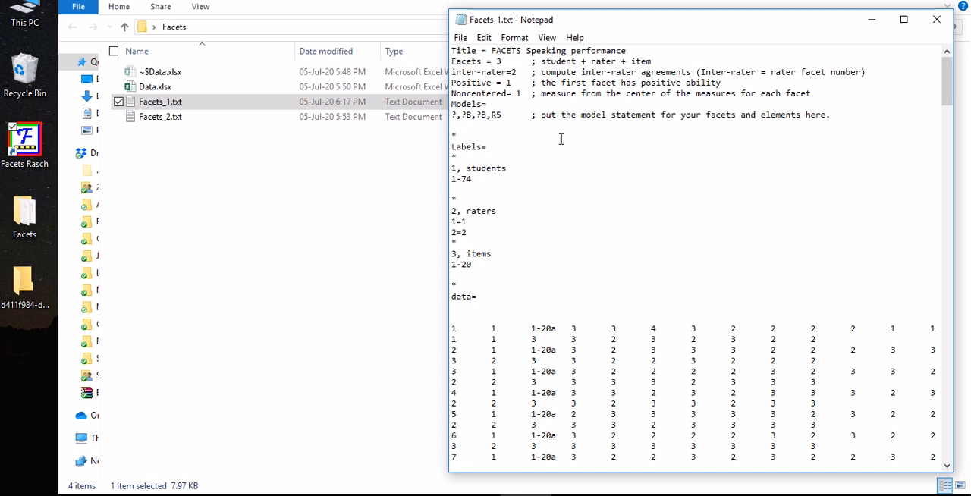
key(Right)
key(BackSpace)
drag(451, 114, 494, 115)
key(ctrl+c)
click(455, 125)
key(ctrl+v)
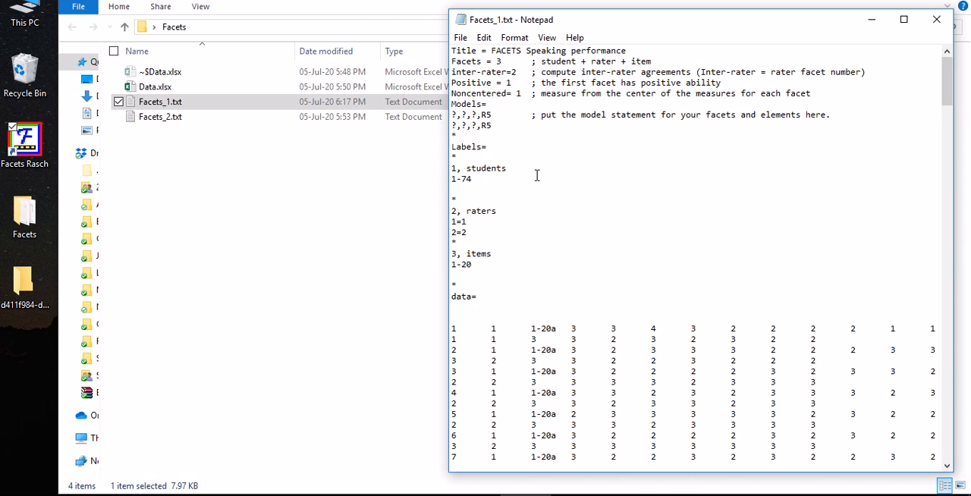
Add B to the rater and item question marks in the second model statement, making it ?,?B,?B,R5
key(Left)
key(Left)
key(Left)
key(Left)
key(Left)
text(B)
key(BackSpace)
text(B)
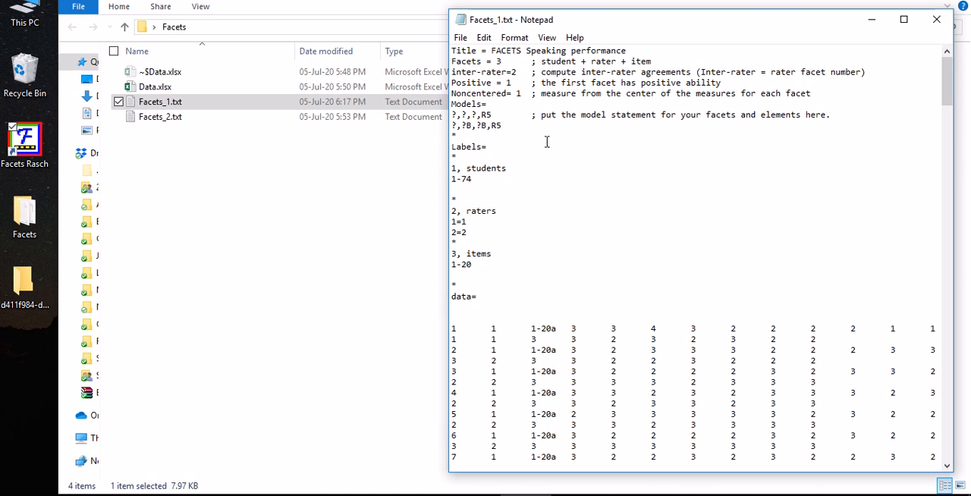
Add a third model statement ?,?,?,R5 below the second and highlight the student facet in the Facets comment
key(Return)
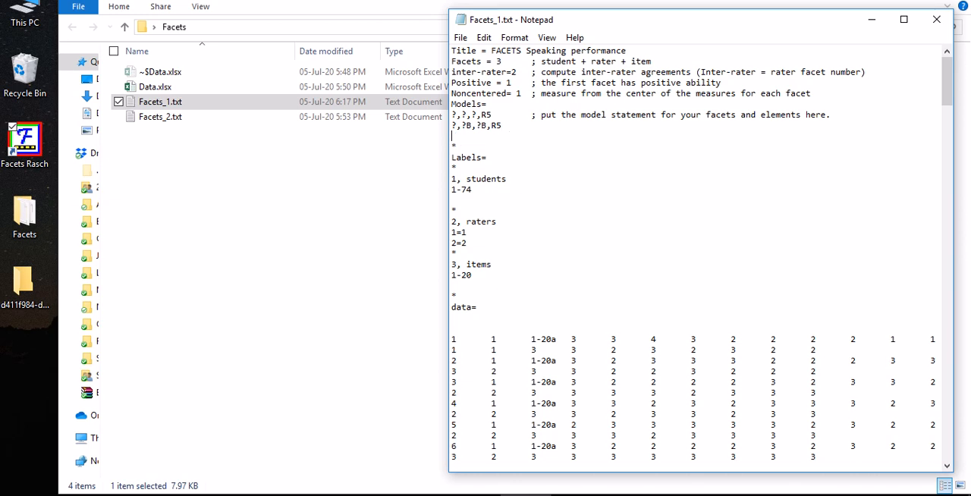
text(?,?,?,R5)
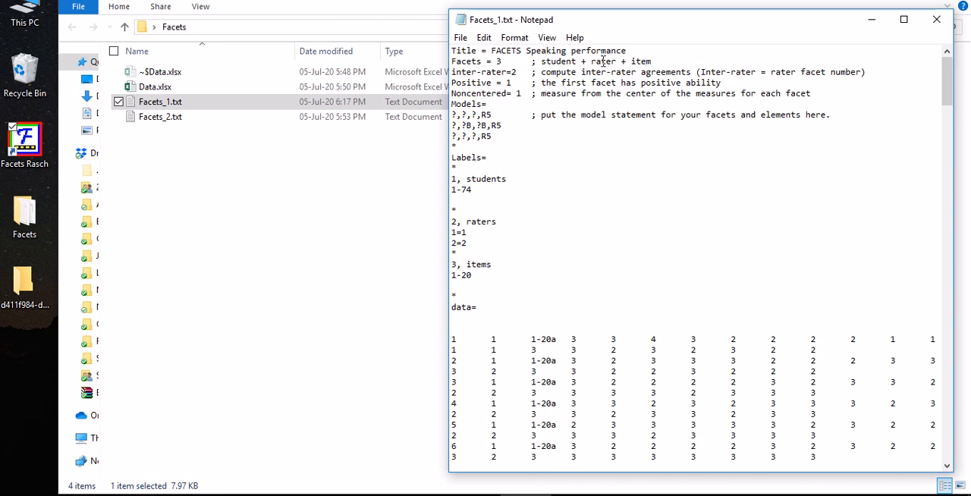
drag(542, 61, 581, 63)
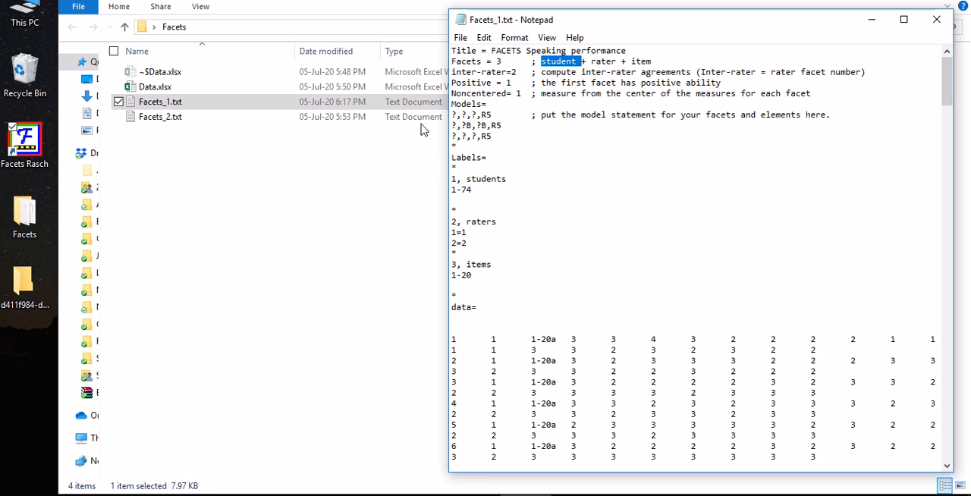
Highlight the whole Labels section, from the Labels line through the asterisk that closes the item labels
scroll(492, 218, down, 1)
scroll(485, 303, up, 1)
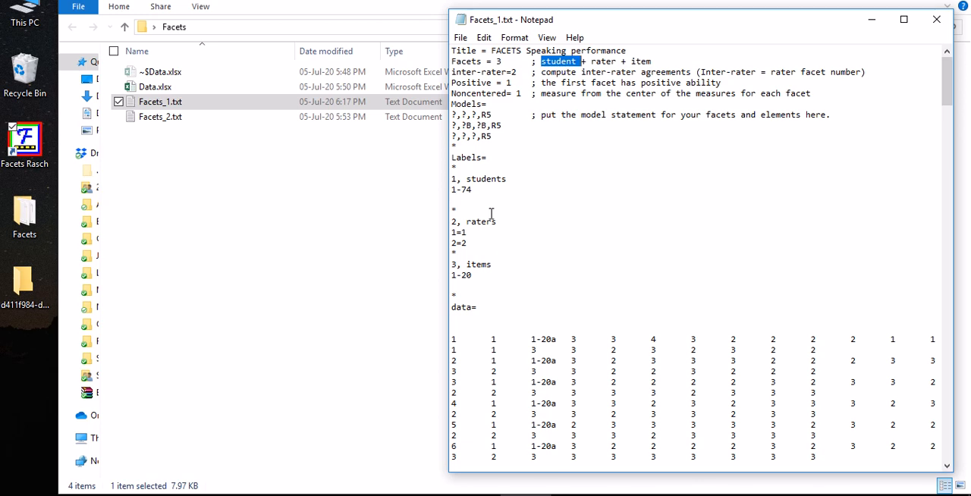
drag(452, 157, 494, 294)
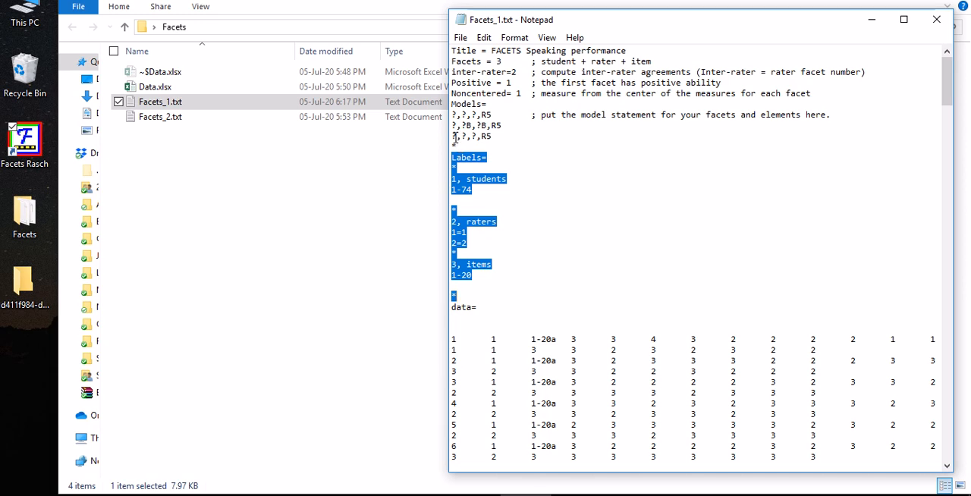
Change the student term of the third model statement to 1-22 and highlight the element range under the students label
drag(452, 136, 458, 137)
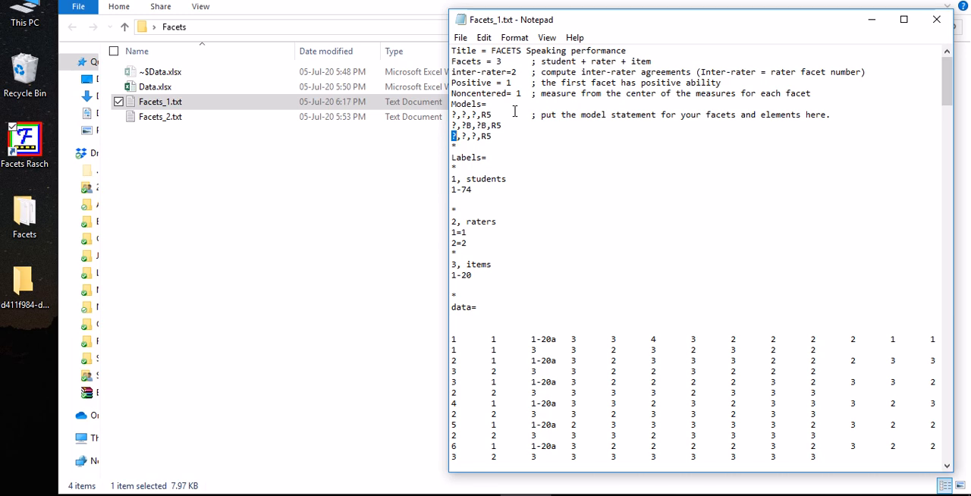
text(1-22)
drag(491, 188, 450, 184)
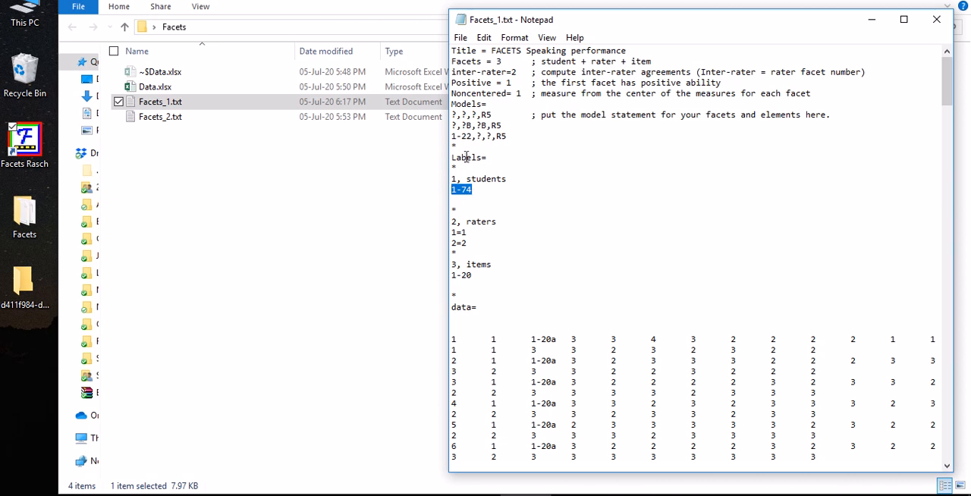
Delete the second and third model statements and retype the asterisk that closes the Models section
mouse_move(452, 136)
mouse_down()
mouse_move(515, 136)
mouse_move(452, 126)
mouse_up()
key(BackSpace)
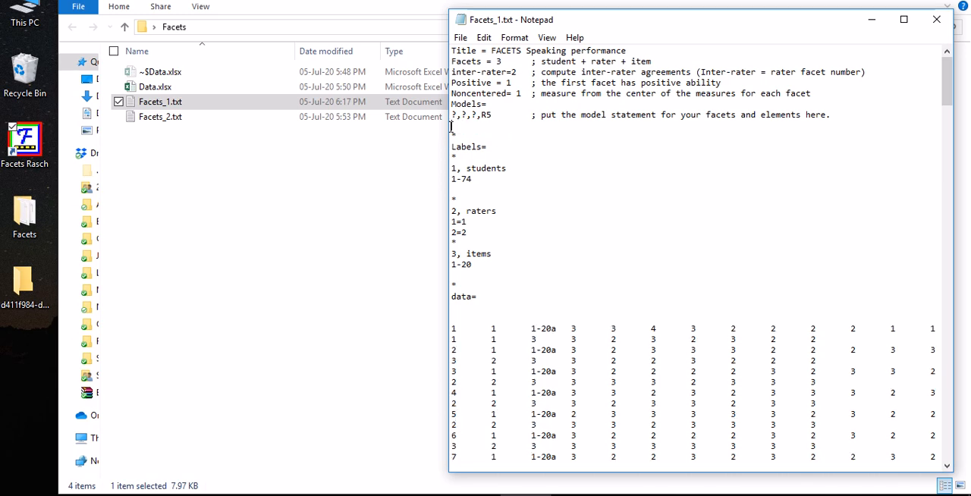
key(BackSpace)
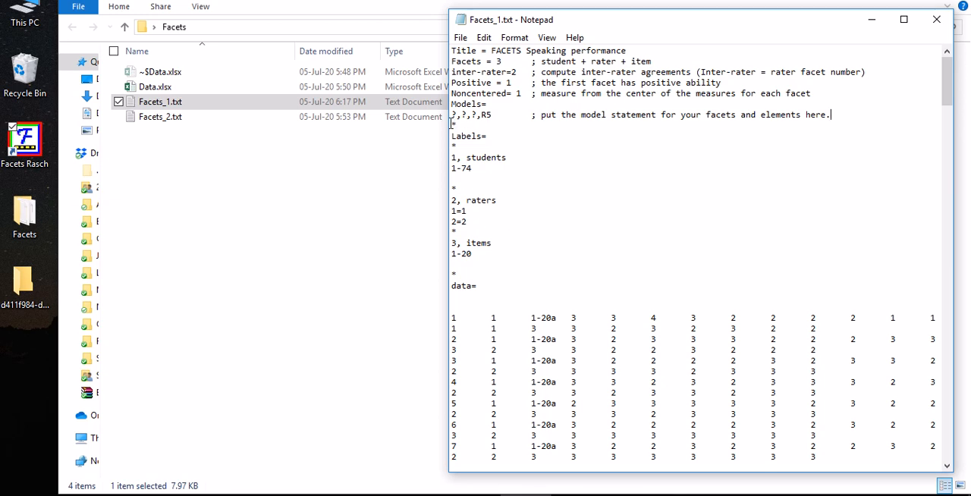
drag(451, 125, 457, 125)
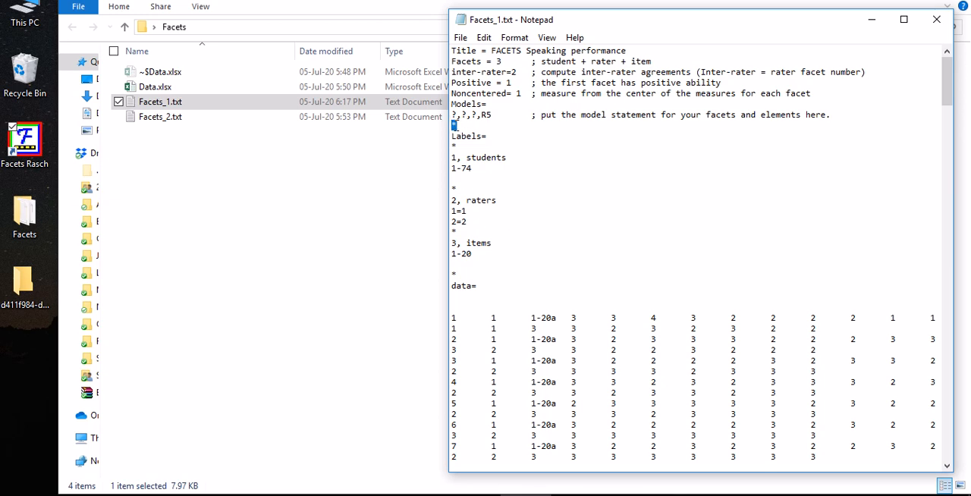
click(464, 122)
key(BackSpace)
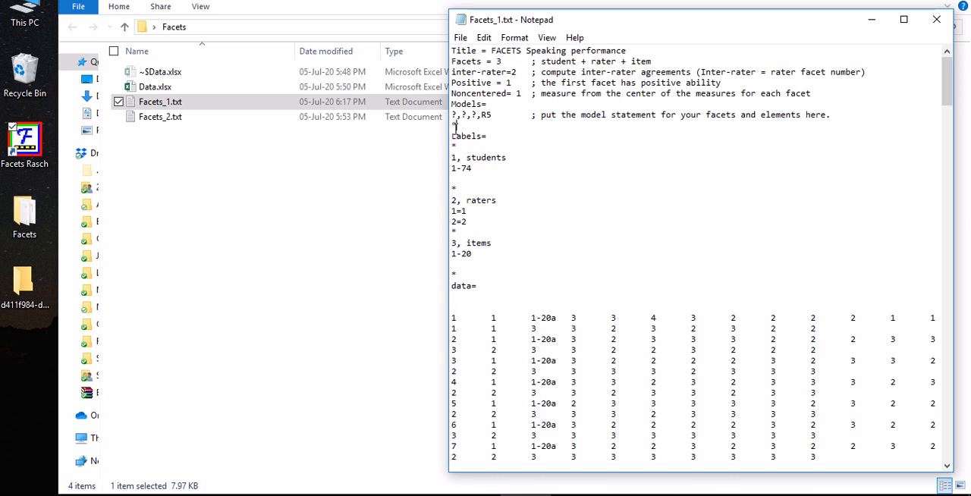
text(*)
Compare the first label, students, with the facet order listed in the Facets comment
click(486, 137)
drag(452, 158, 522, 159)
click(462, 159)
click(516, 157)
drag(541, 61, 652, 62)
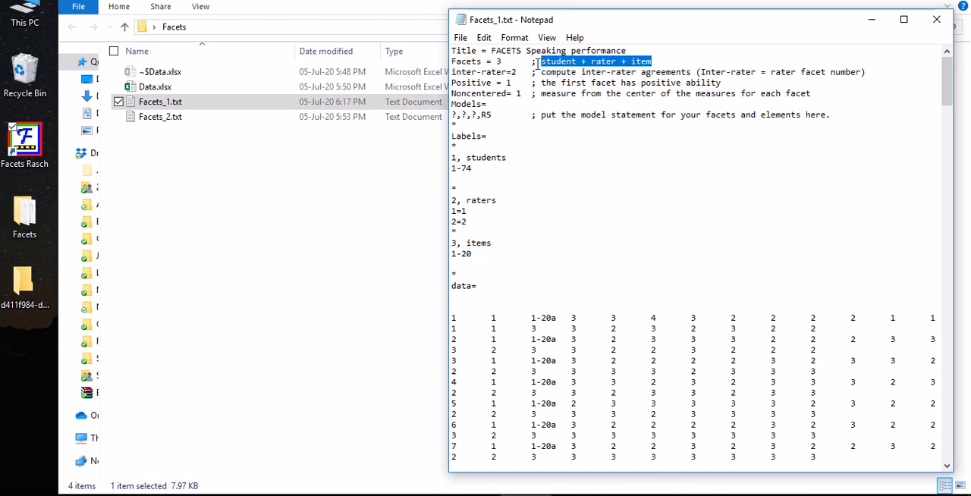
click(488, 157)
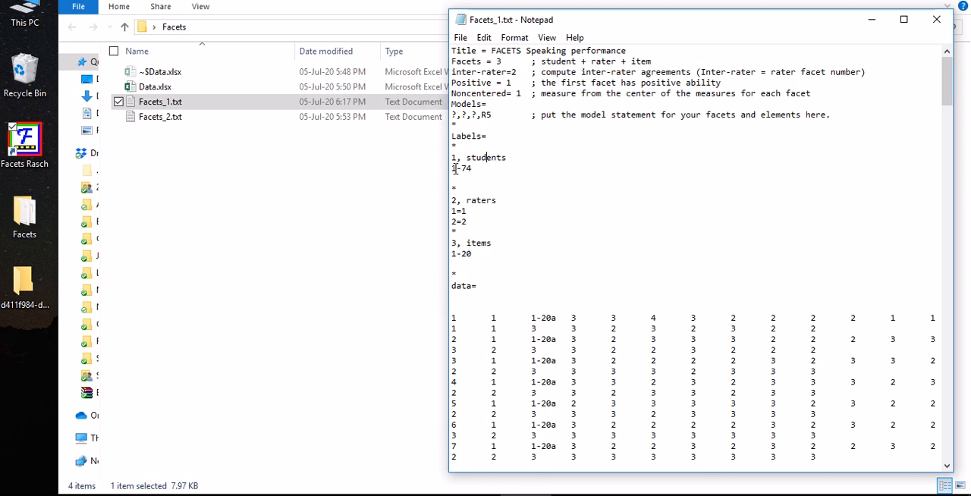
Check the element range under the students label against the first and last student numbers in the data
drag(453, 169, 476, 169)
click(478, 168)
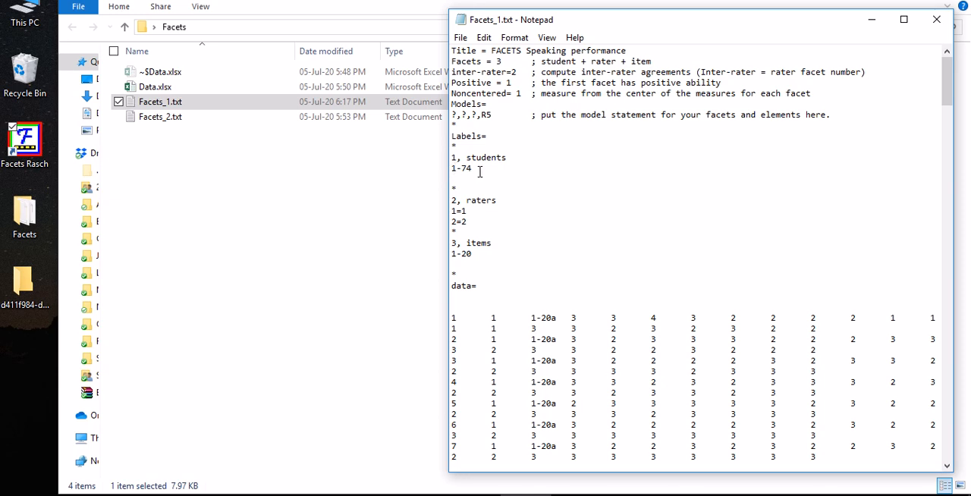
scroll(447, 318, down, 1)
drag(450, 286, 455, 286)
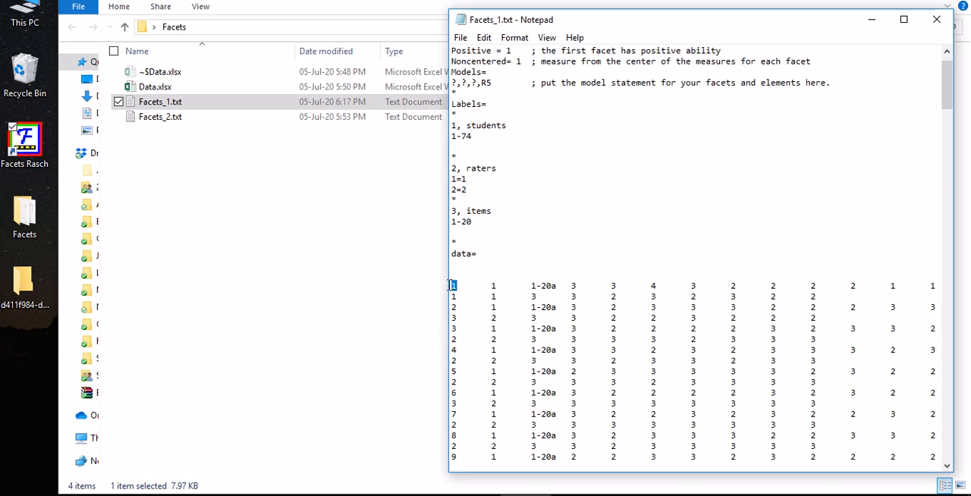
scroll(455, 455, down, 20)
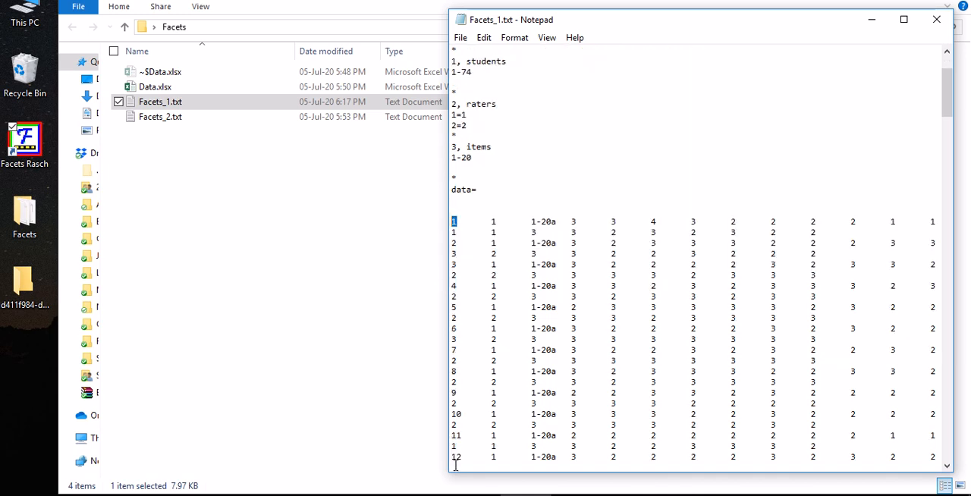
scroll(464, 413, down, 20)
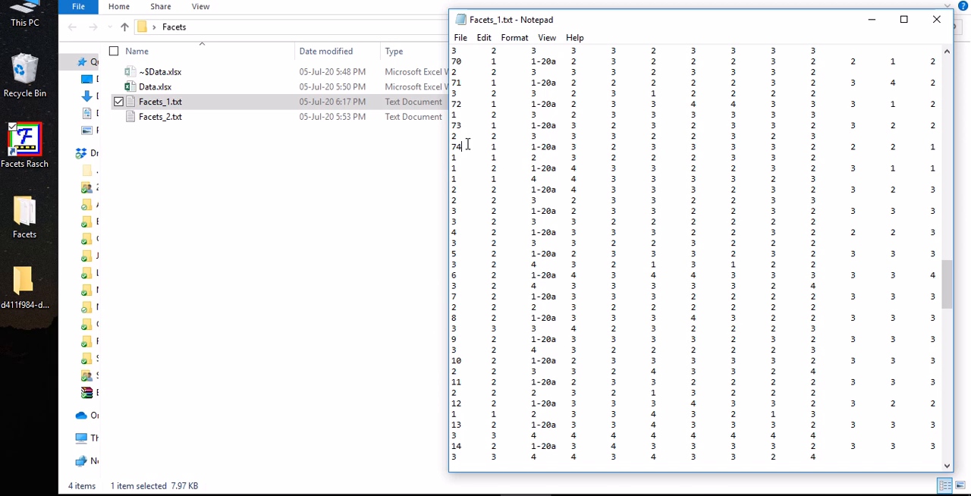
scroll(523, 144, up, 16)
scroll(548, 118, up, 20)
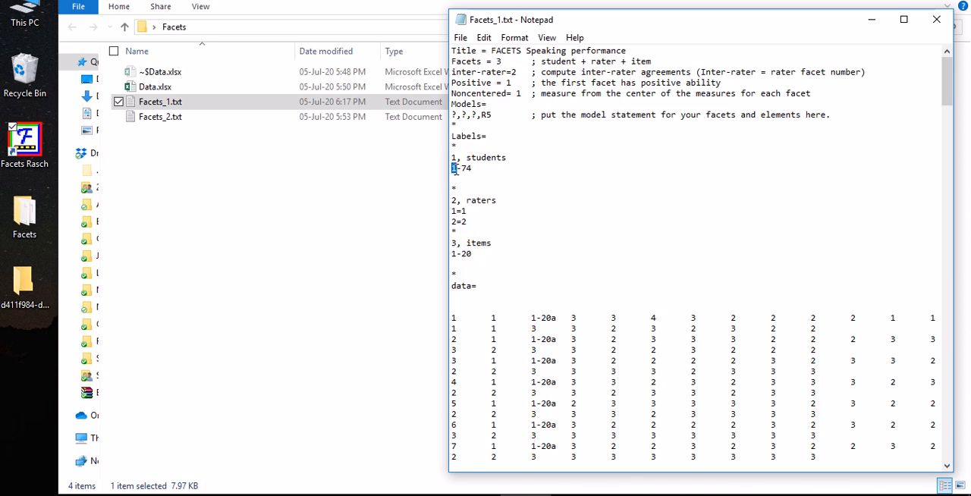
Retype the end of the student range as 74 and highlight the asterisk closing the student labels
drag(460, 168, 472, 171)
click(507, 171)
key(BackSpace)
text(4)
drag(451, 188, 457, 189)
scroll(481, 201, down, 1)
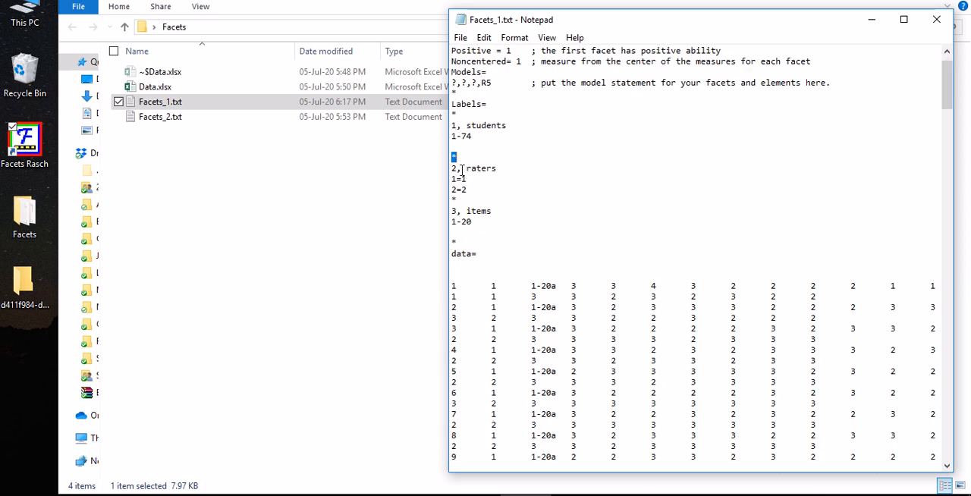
Highlight the comma and the facet name in the raters label line
drag(457, 168, 462, 172)
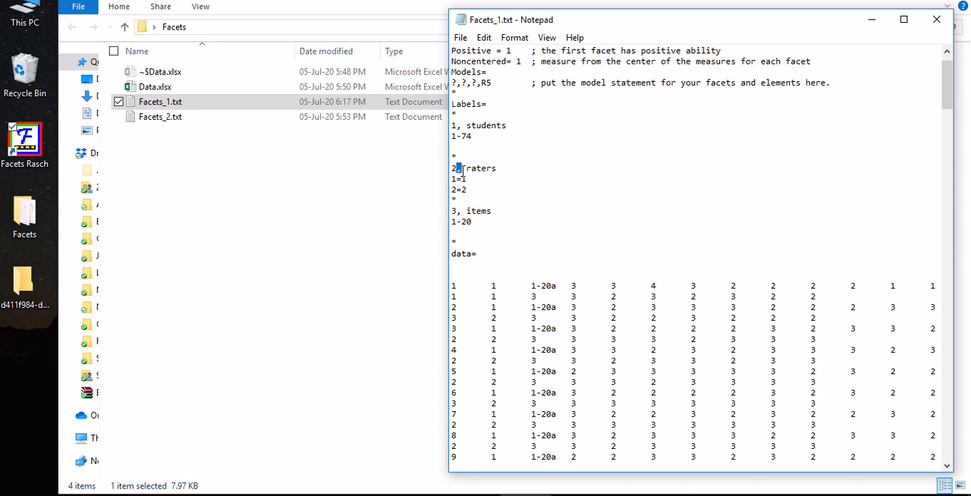
double_click(476, 169)
scroll(490, 198, down, 1)
click(478, 151)
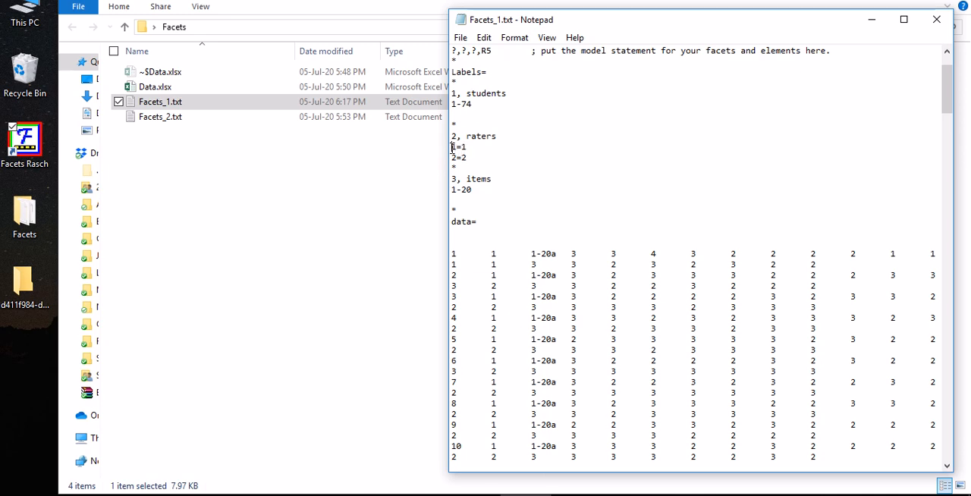
key(Return)
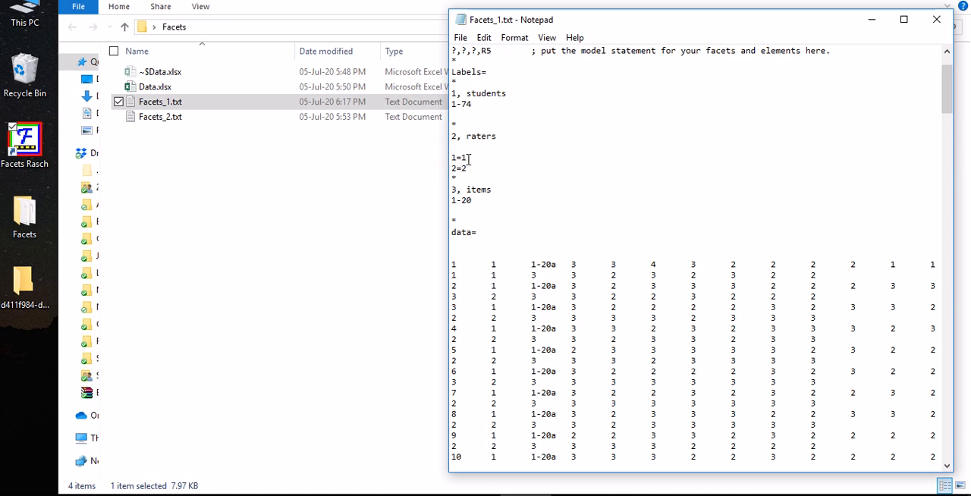
text(1-2)
drag(451, 147, 457, 146)
key(BackSpace)
Rename the two rater elements so that they read 1=A and 2=B
key(BackSpace)
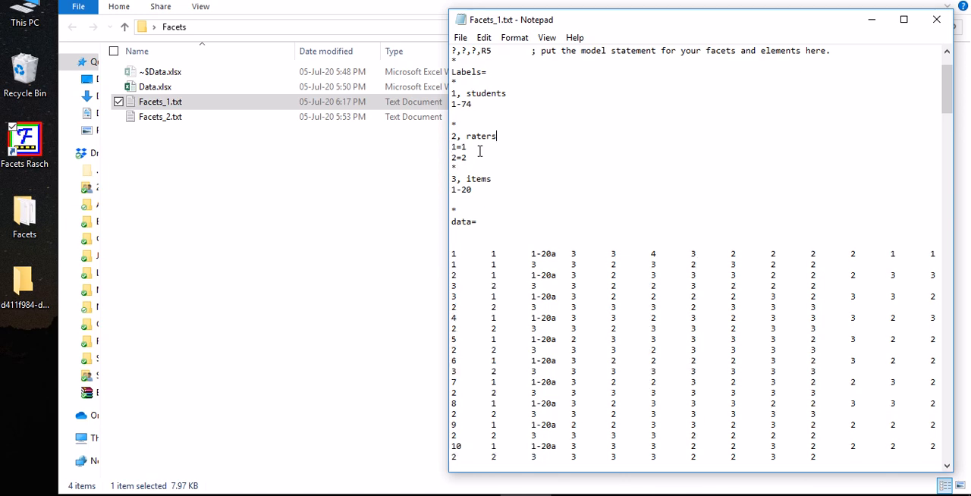
click(476, 148)
key(BackSpace)
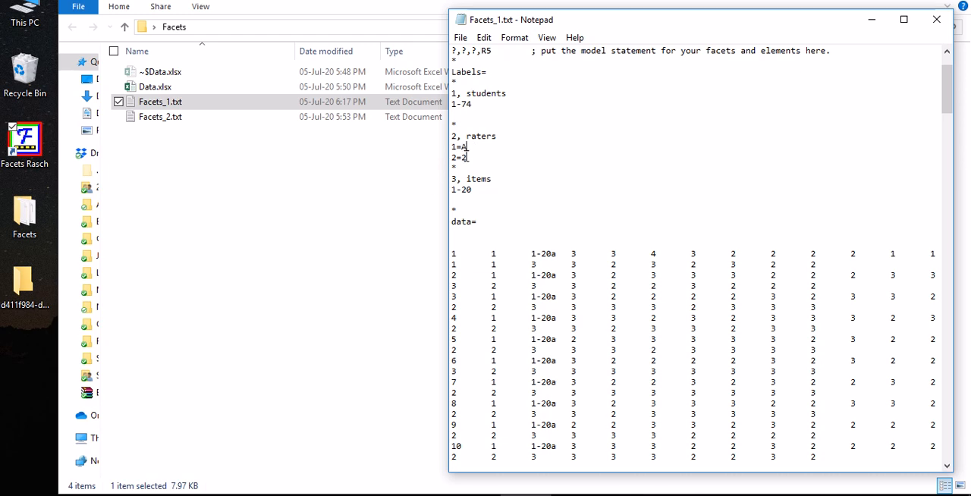
click(476, 161)
key(BackSpace)
text(B)
scroll(482, 199, down, 1)
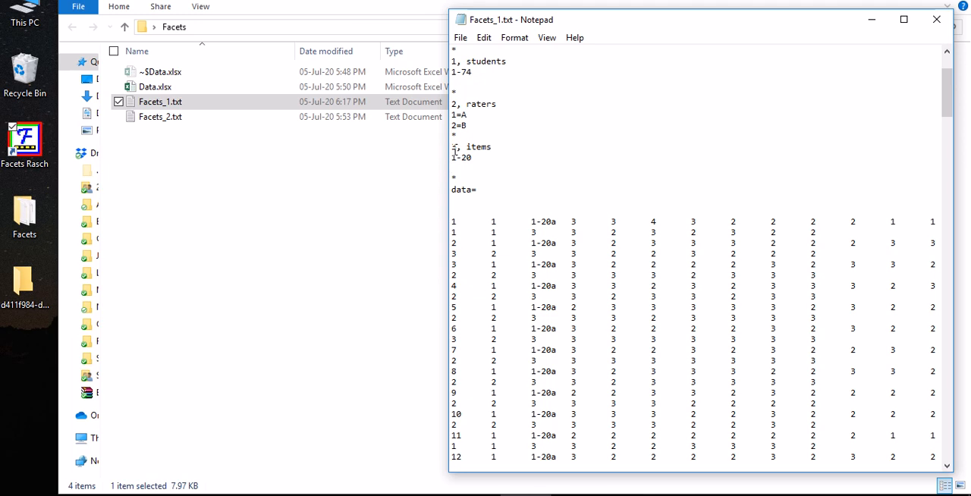
Compare the items label with the named elements listed under the raters label
double_click(478, 145)
click(496, 175)
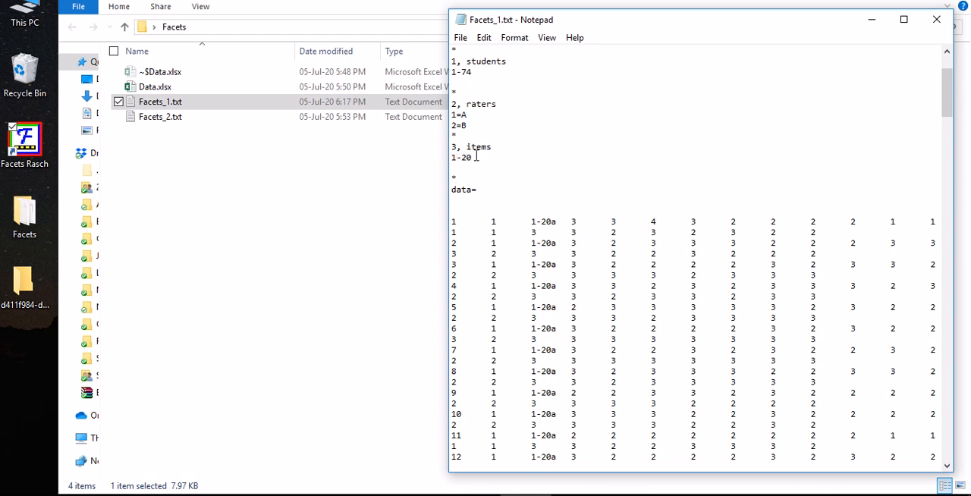
drag(468, 127, 450, 113)
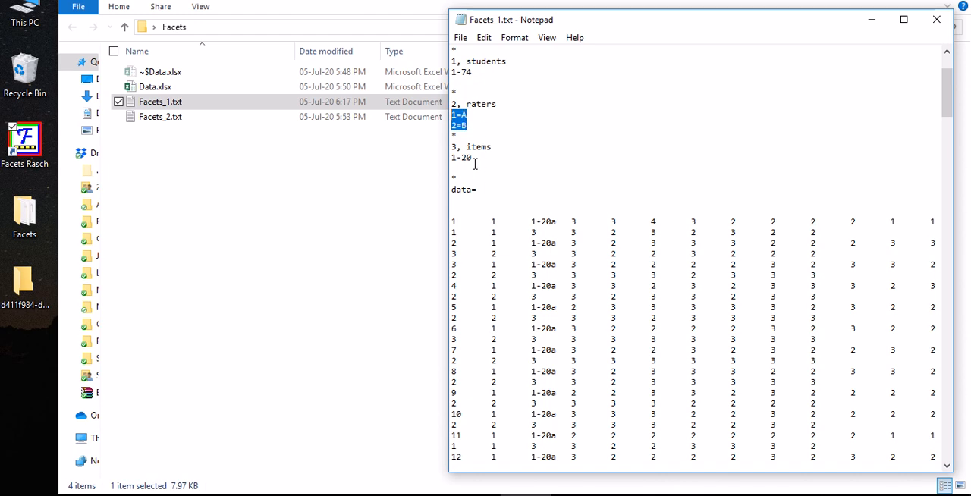
Replace the item range with named items 1=Cont1 and 2=Cont2, and change the first item's equals sign to a comma
drag(473, 160, 452, 158)
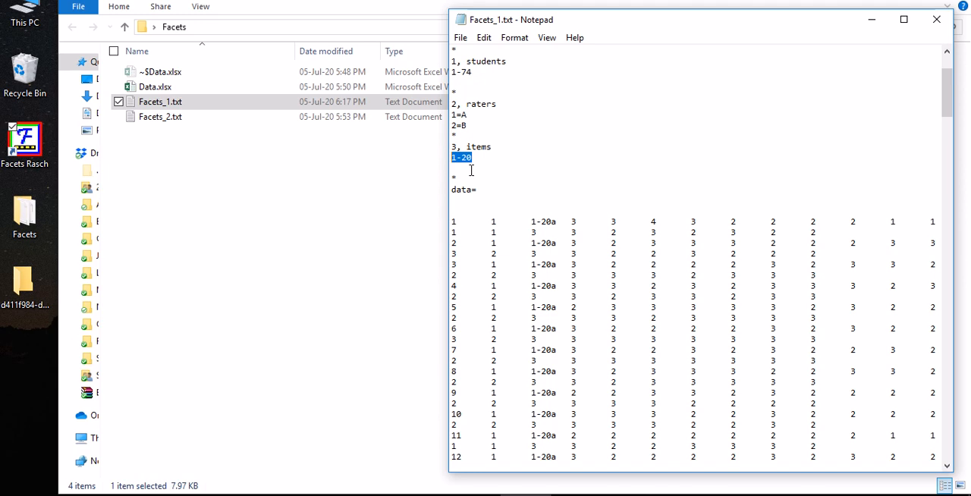
text(1=Con)
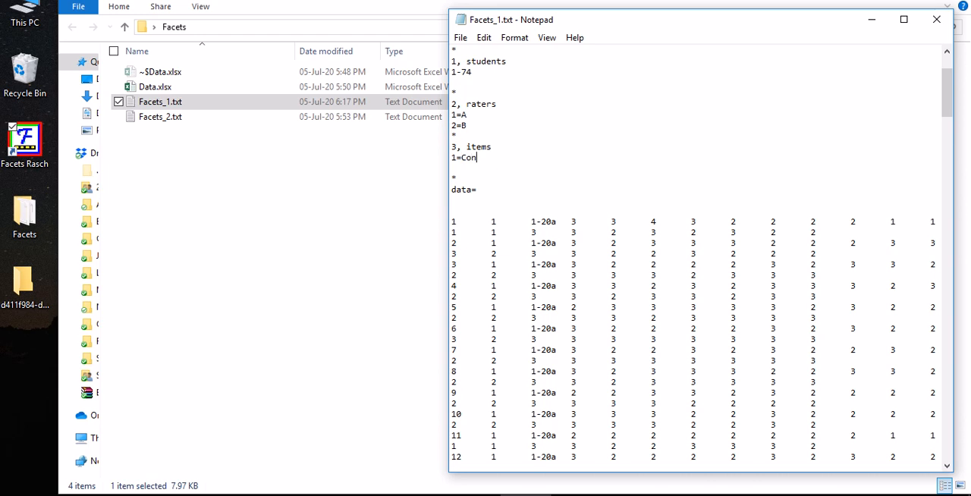
text(t1)
key(Return)
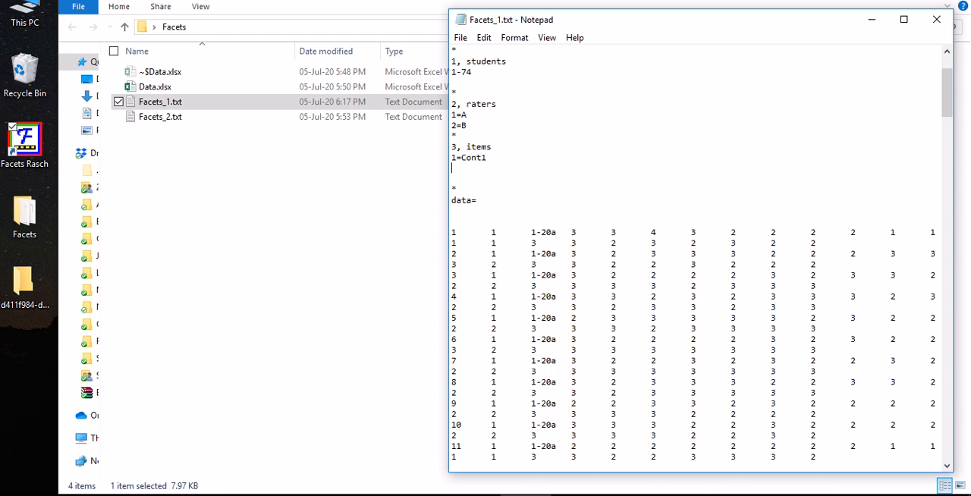
text(2-)
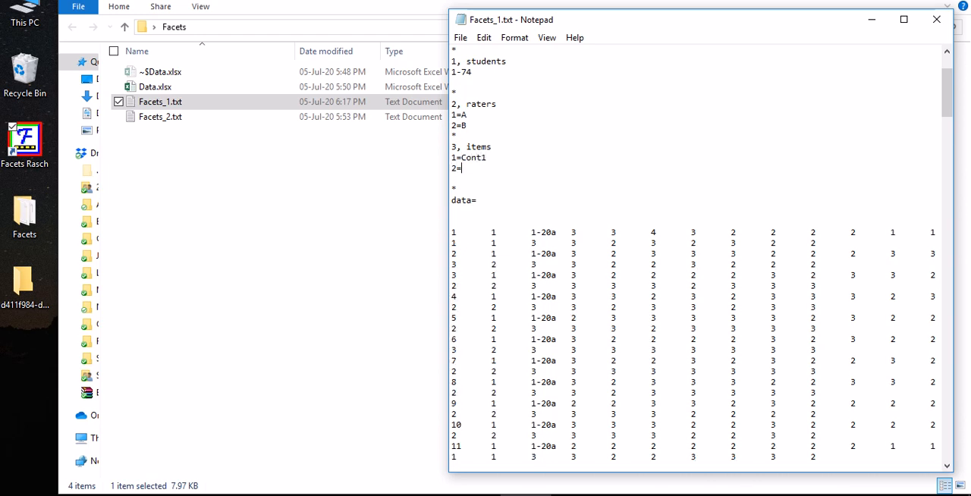
text(Cont2)
drag(455, 157, 465, 159)
text(,)
Replace the named items with the range 1-20 and delete the blank line above the closing asterisk
drag(486, 168, 450, 157)
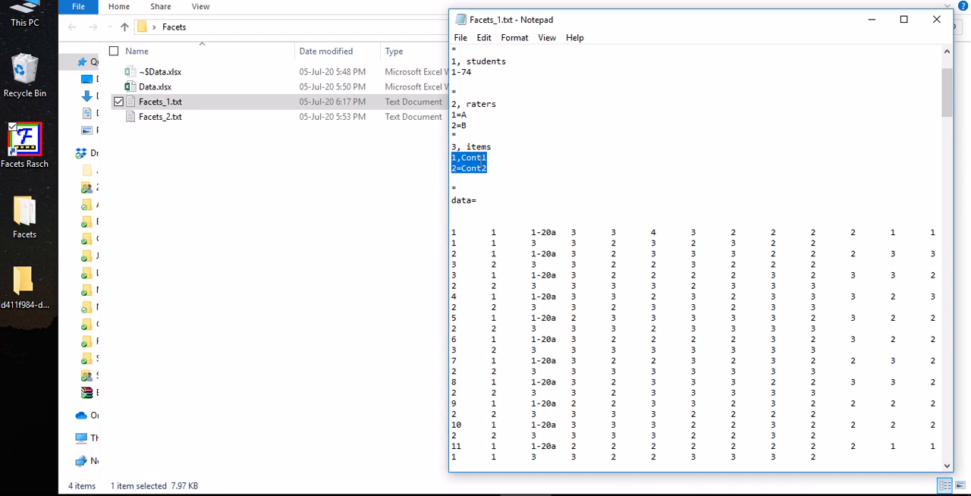
text(1-20)
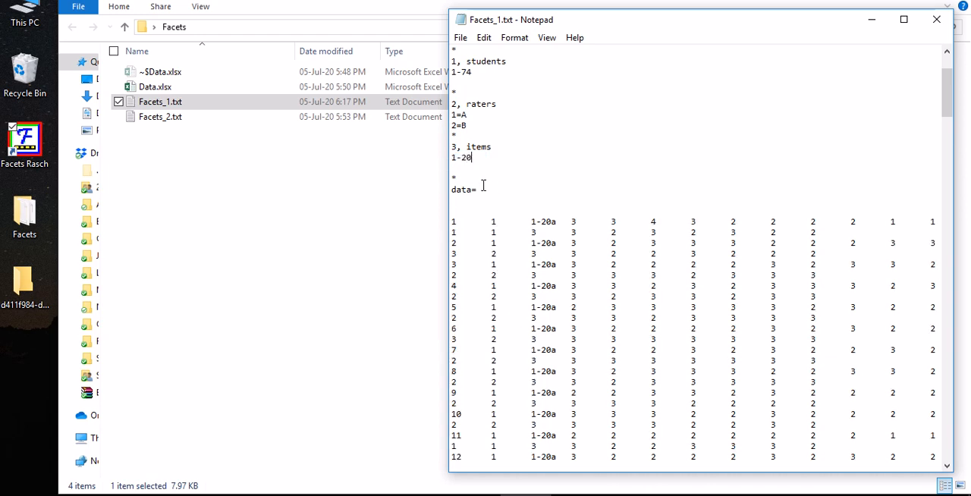
click(463, 168)
key(Delete)
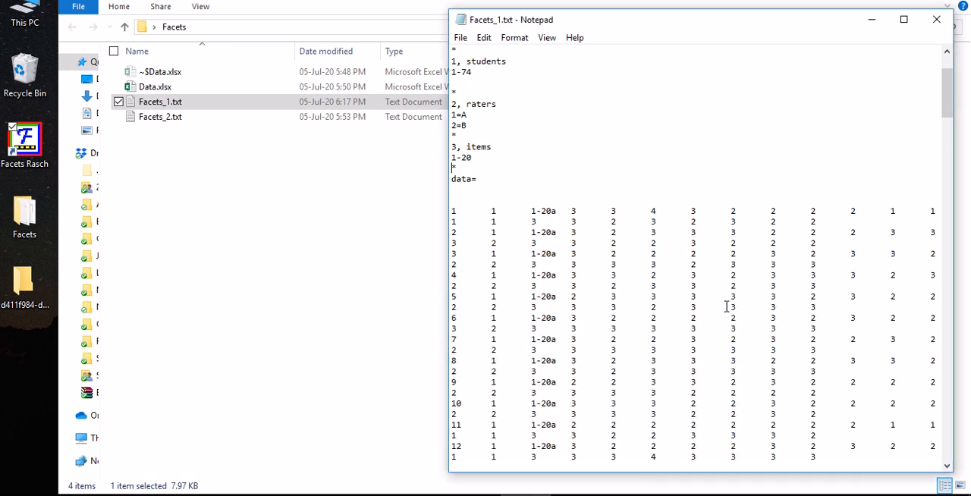
drag(452, 168, 465, 172)
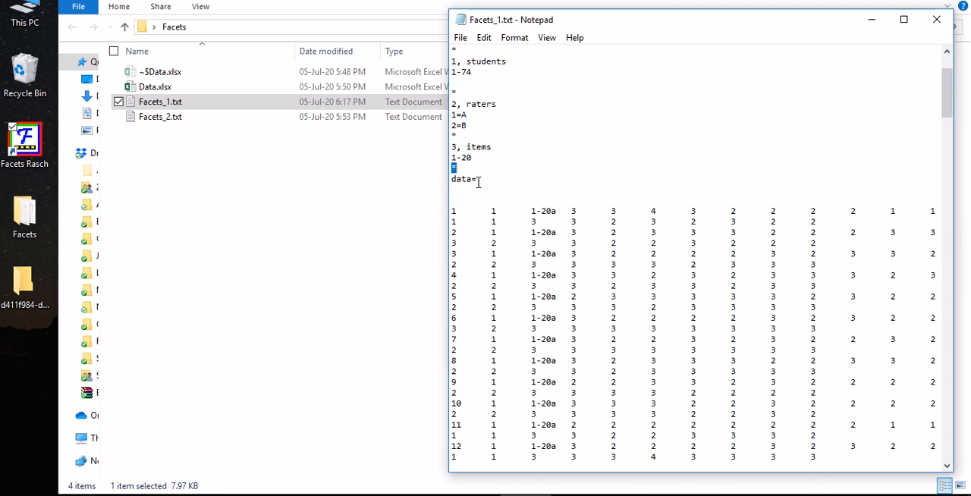
click(482, 190)
Switch to the Excel data sheet and select the Student column
click(561, 494)
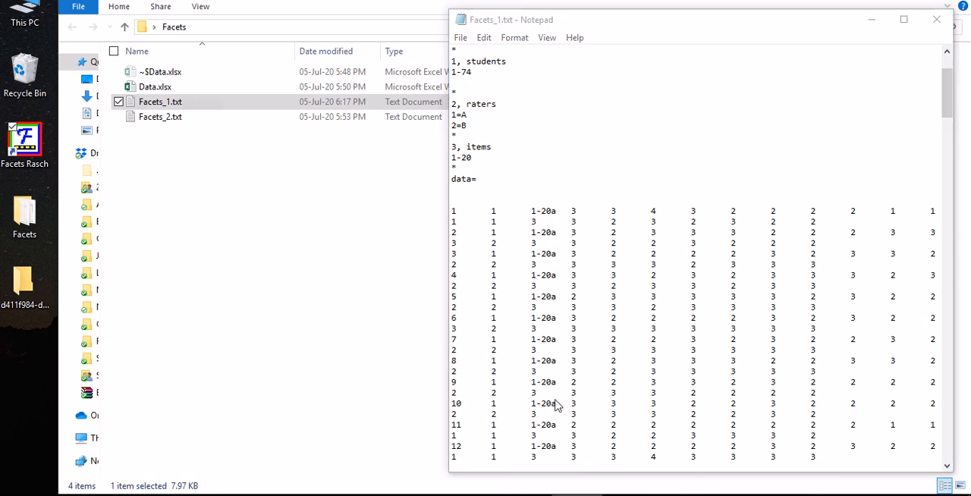
click(557, 405)
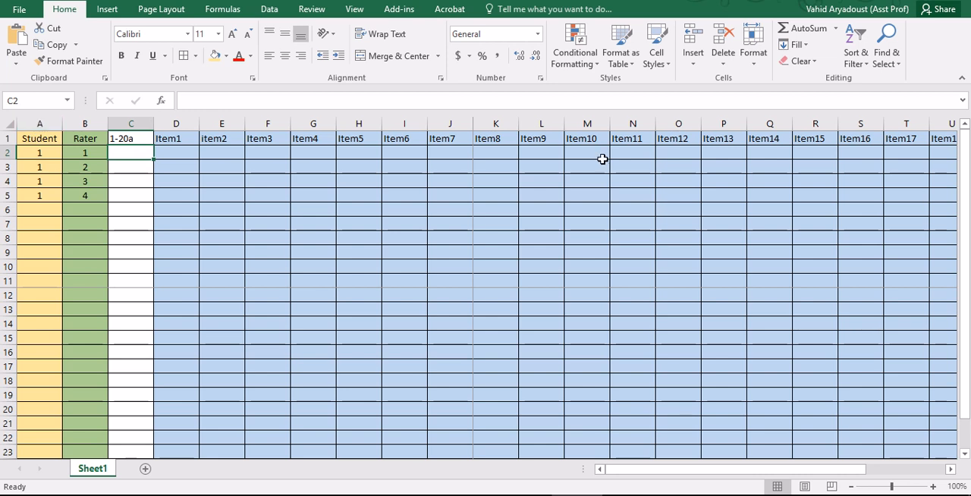
click(43, 125)
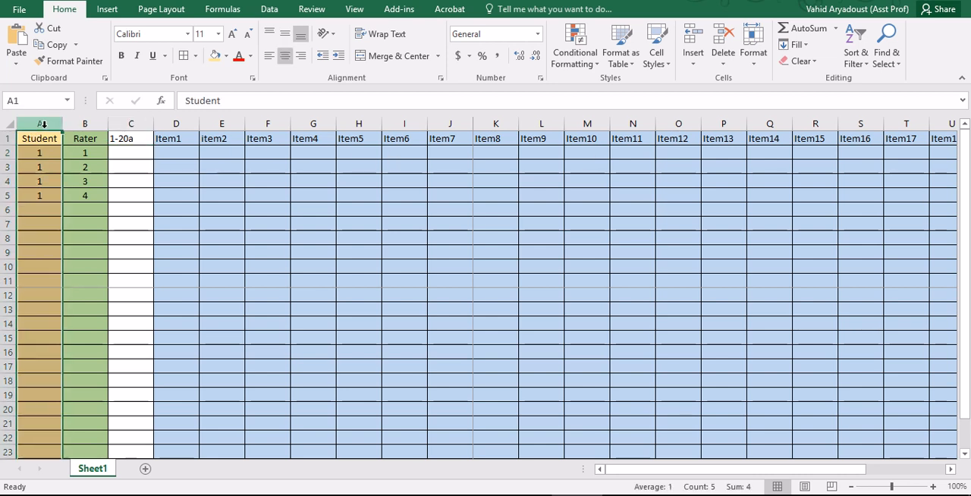
Examine the Rater, 1-20a and Item1 to Item20 columns, and the student and rater numbers in the first data row
click(84, 122)
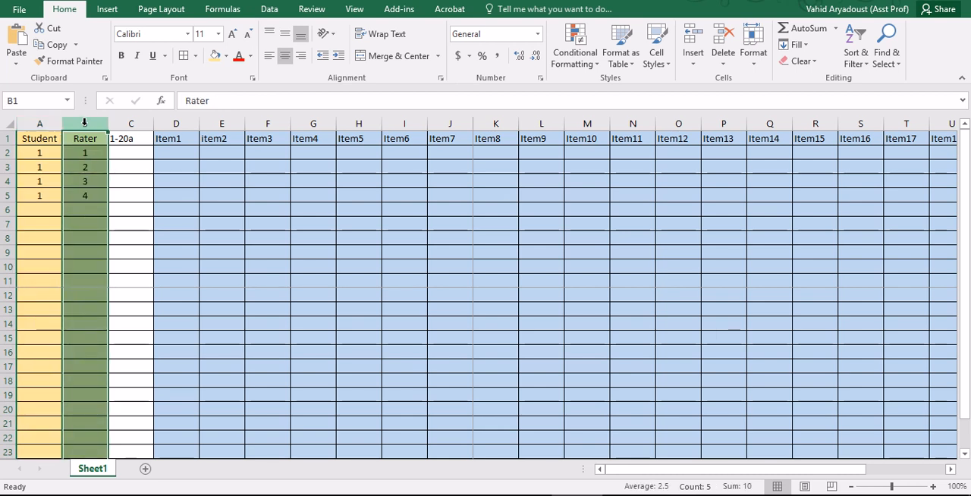
drag(173, 124, 868, 142)
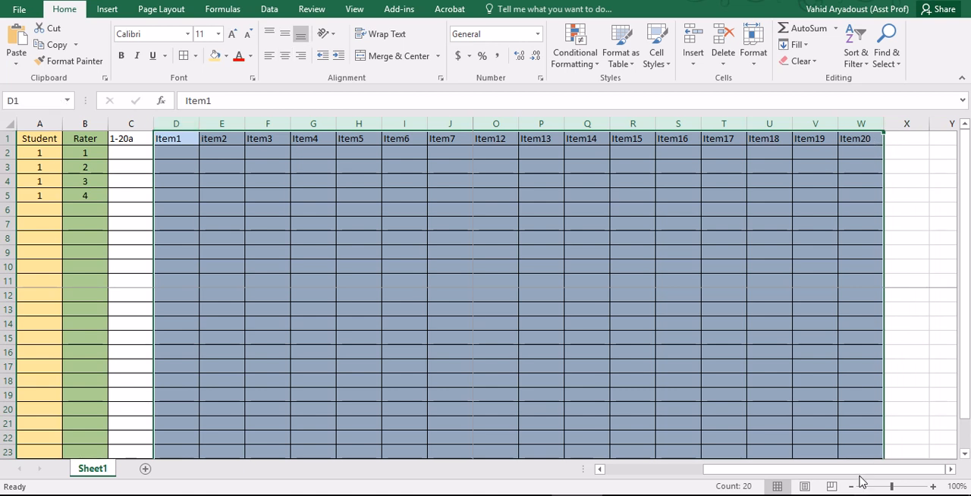
drag(857, 470, 660, 471)
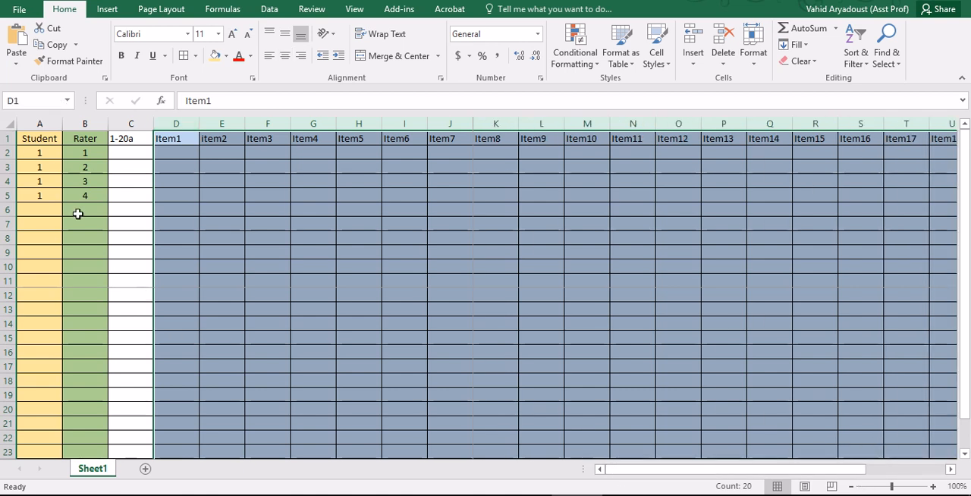
click(42, 153)
click(131, 123)
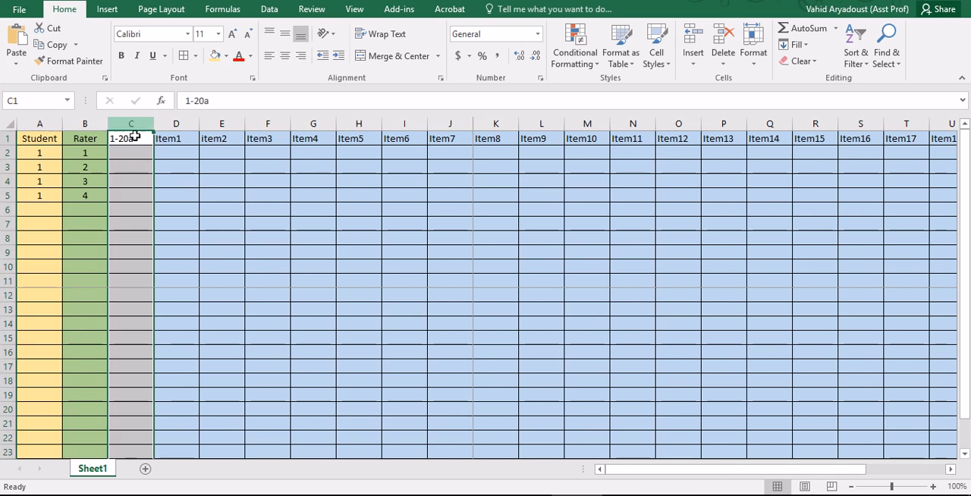
click(36, 137)
click(87, 135)
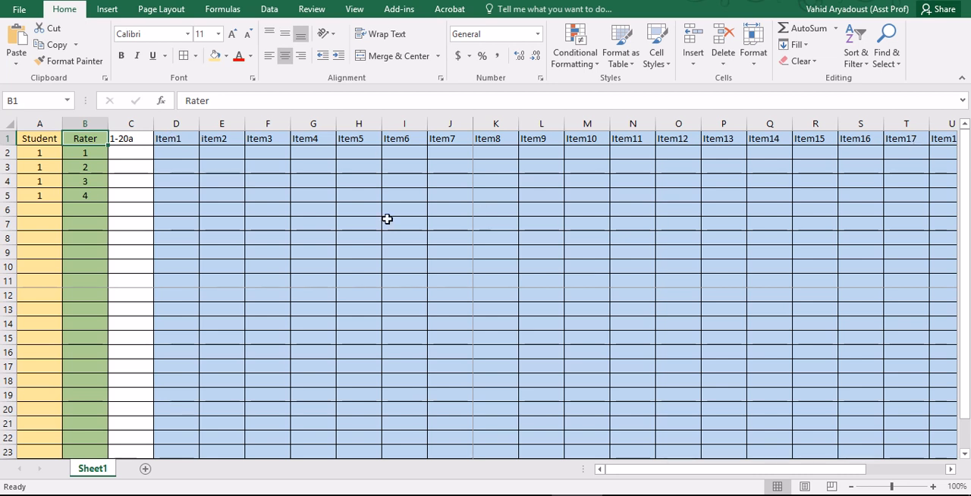
click(35, 154)
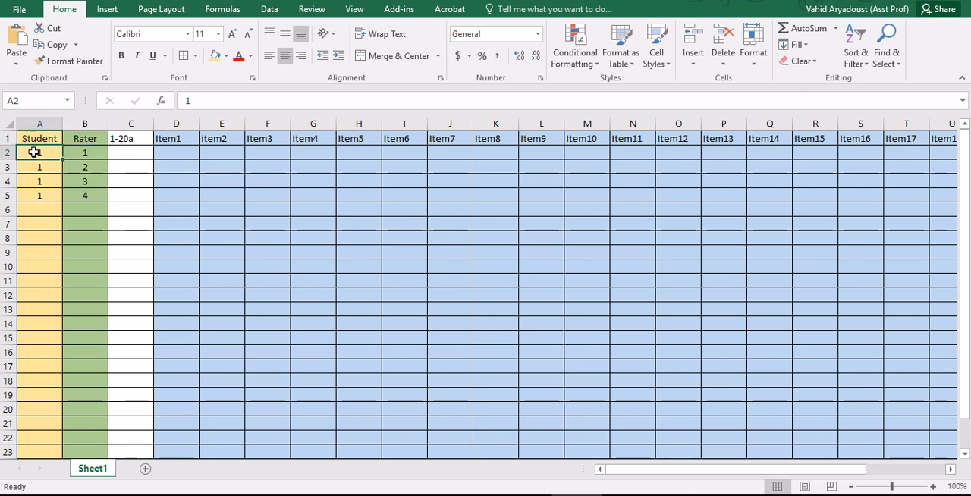
click(91, 153)
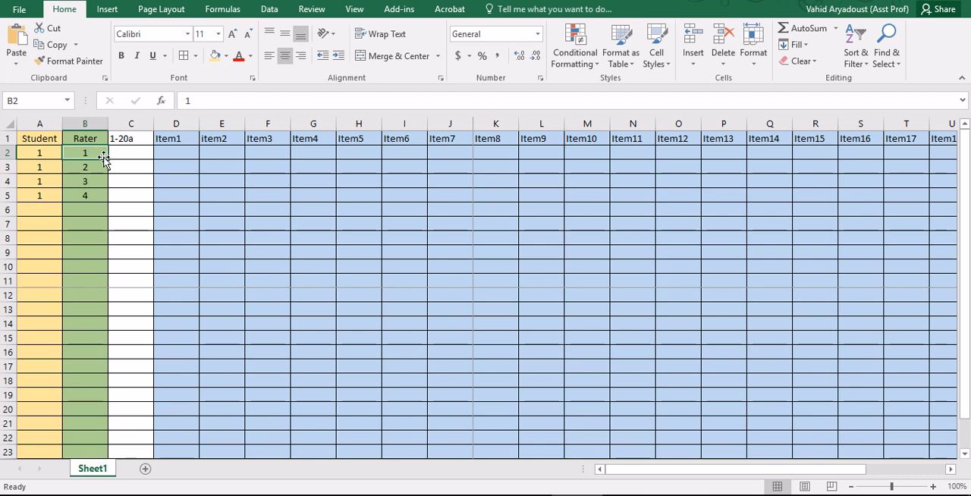
Look up student 1's ratings by rater 1 in Facets_1.txt and enter 3, 3 and 4 for Item1 to Item3 in row 2
click(174, 151)
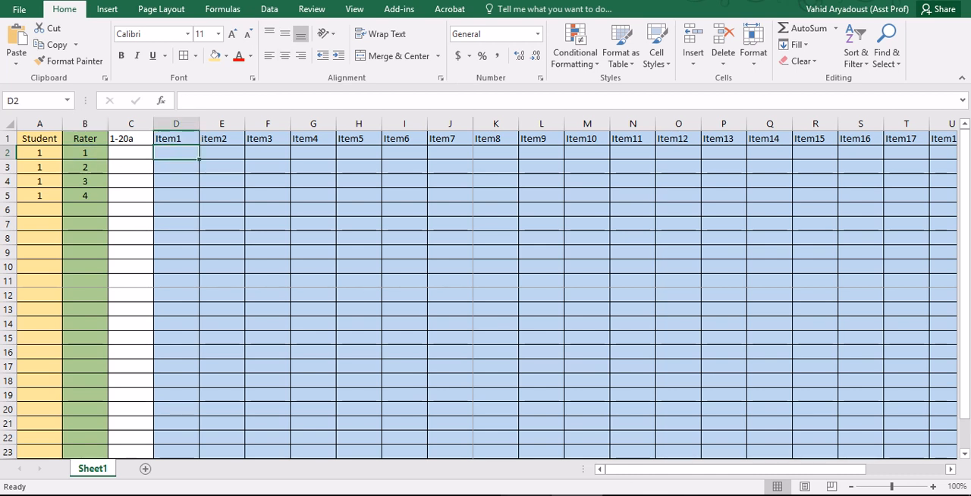
key(alt+Tab)
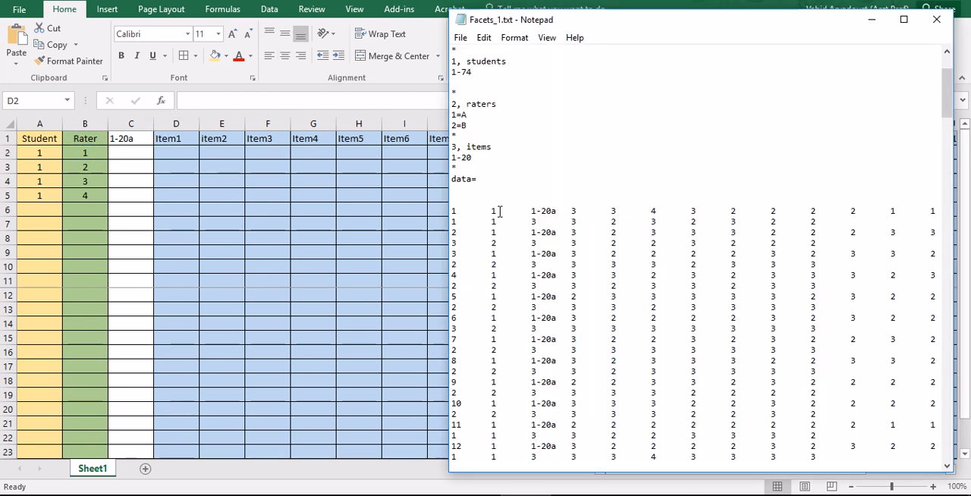
click(576, 212)
click(181, 149)
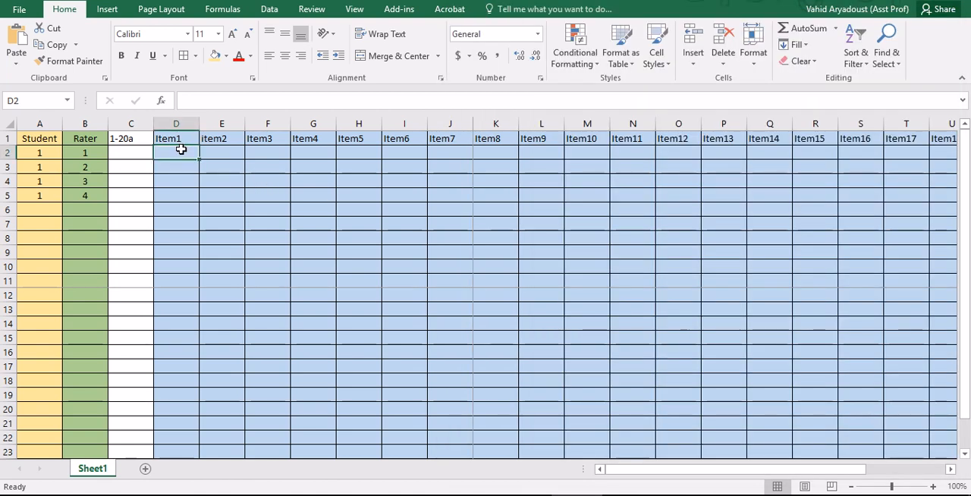
text(3)
key(Tab)
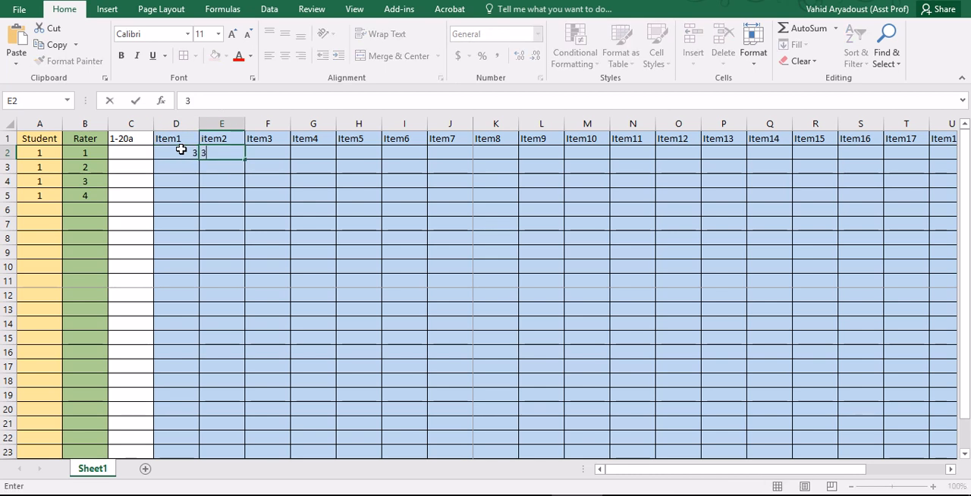
text(3)
key(Tab)
text(4)
key(Tab)
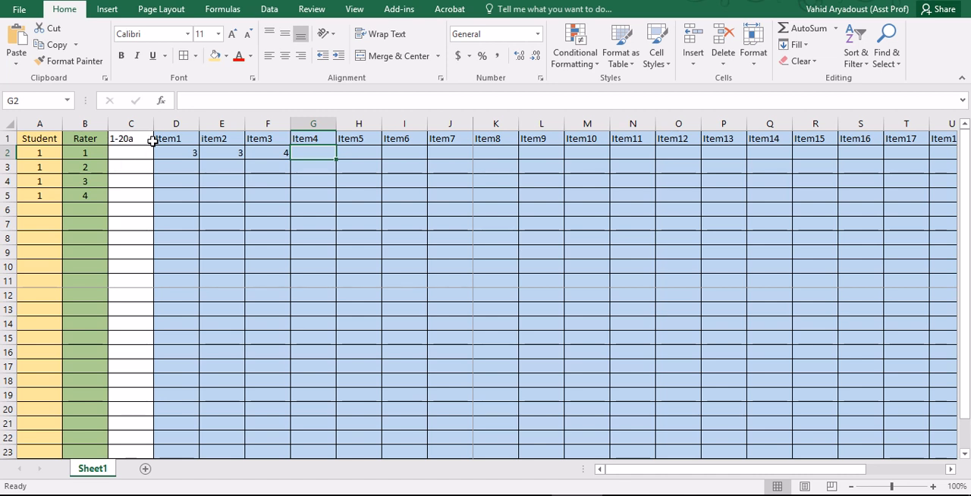
Compare the 1-20a entry in the first data line of Facets_1.txt with the matching header in cell C1 of the Excel sheet
click(618, 495)
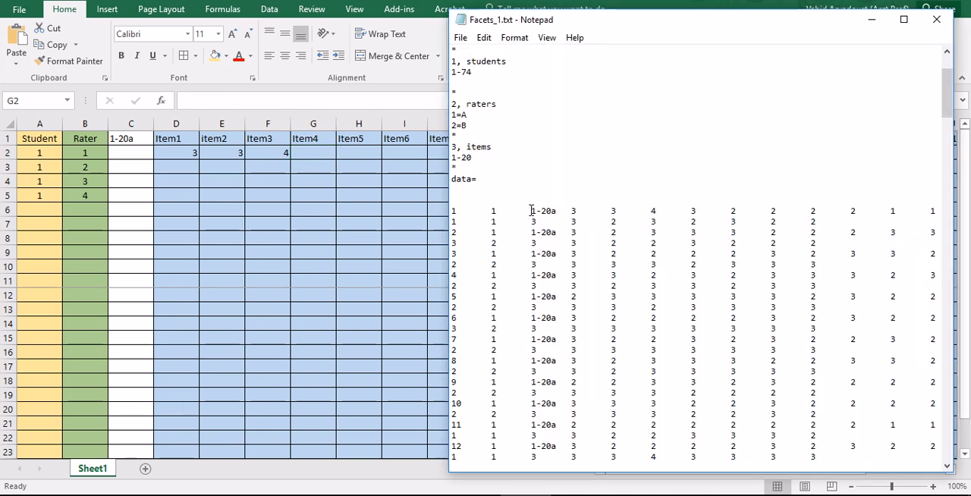
drag(530, 210, 559, 215)
click(571, 210)
click(124, 139)
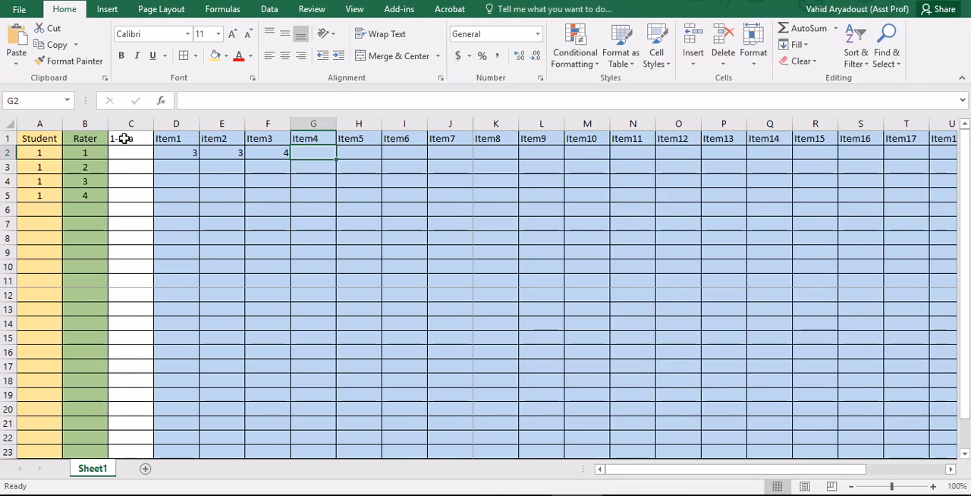
click(128, 139)
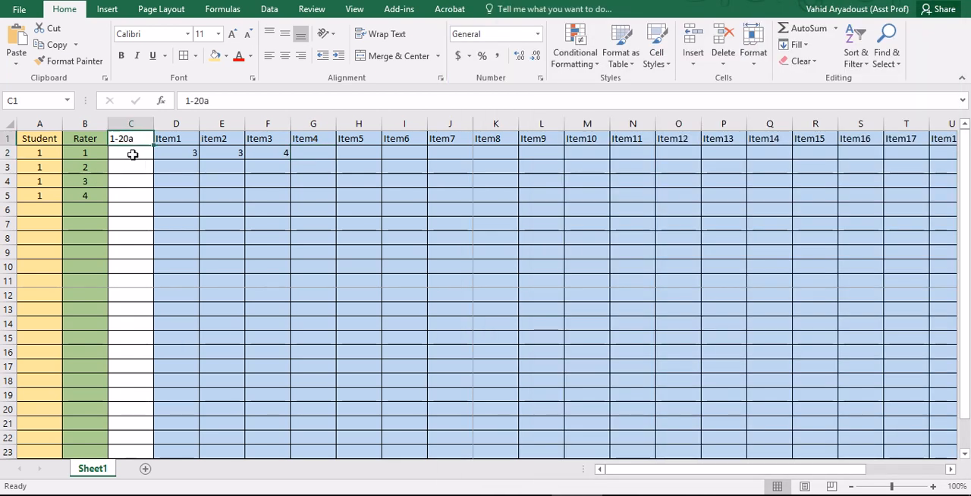
click(220, 101)
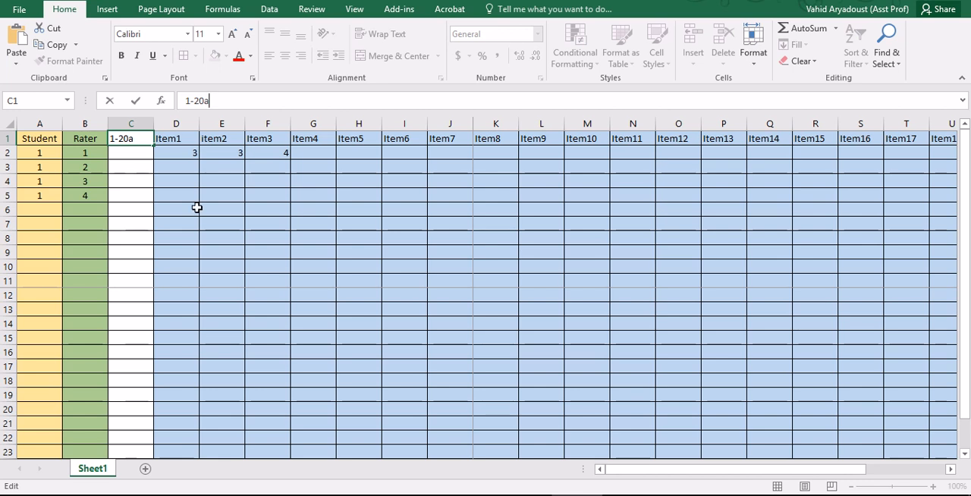
Try entering 1-20 without the letter in cell C2, clear it, and return to the 1-20a header
click(121, 157)
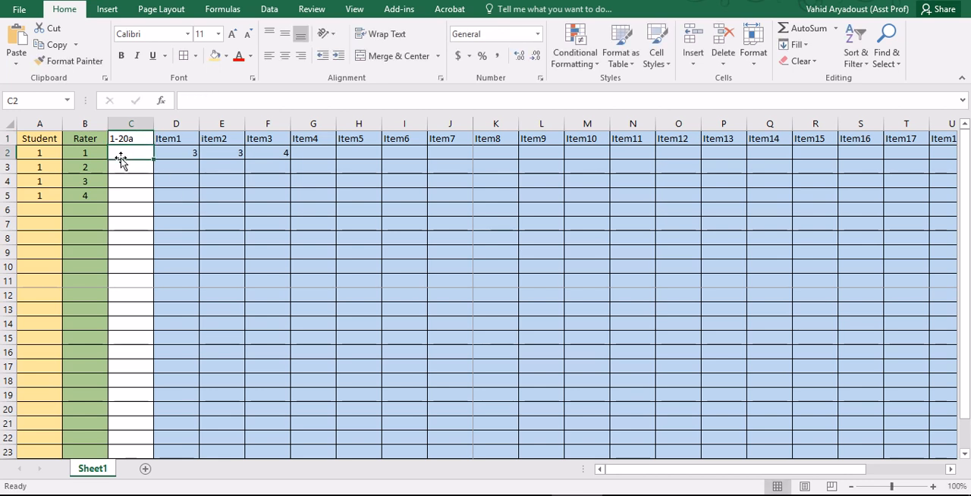
text(1-20)
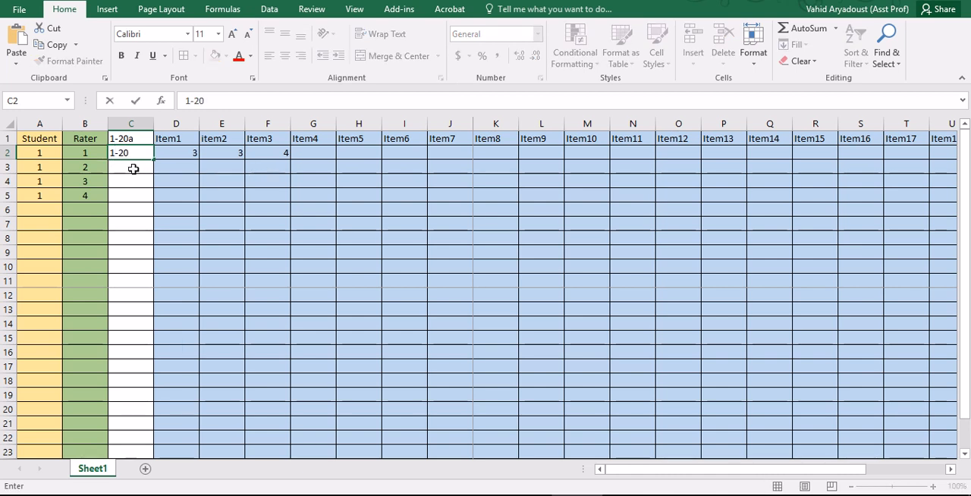
key(Return)
click(135, 152)
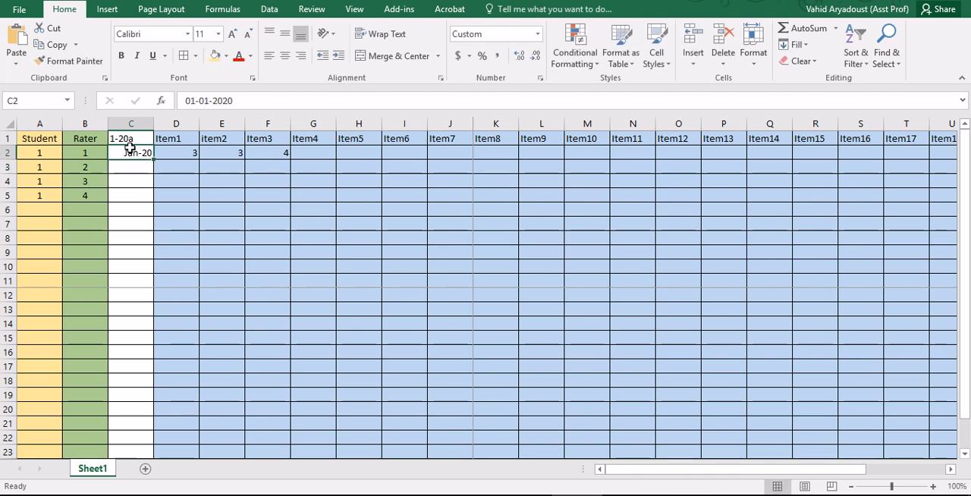
key(Delete)
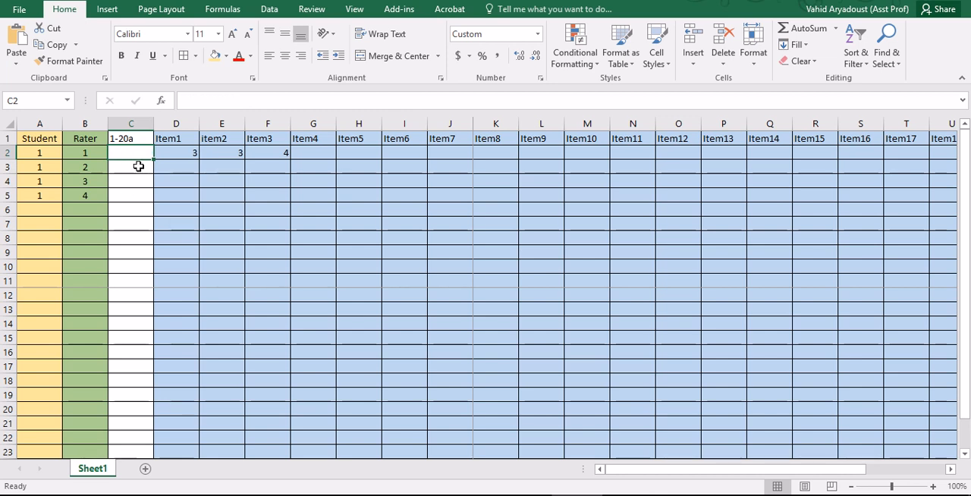
click(127, 140)
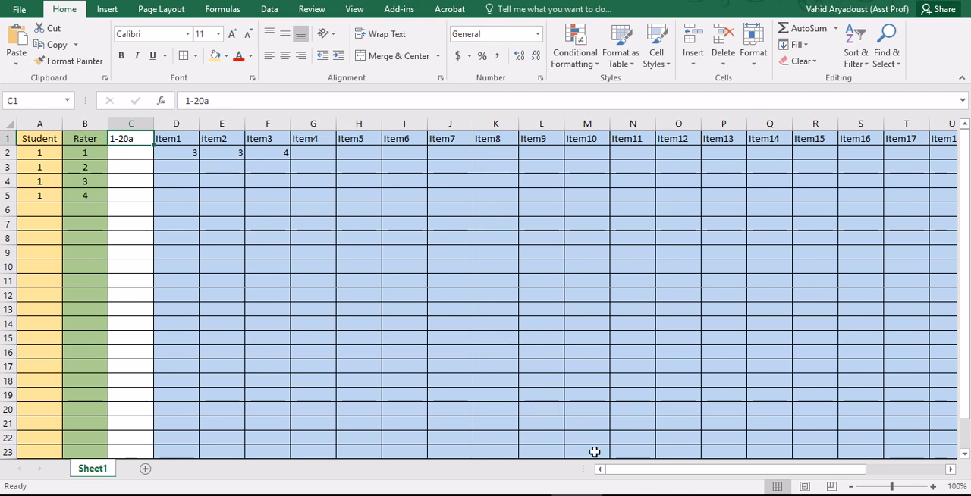
Switch to Facets_1.txt in a maximized window and examine the rating rows for both raters from the first to the last student
key(alt+Tab)
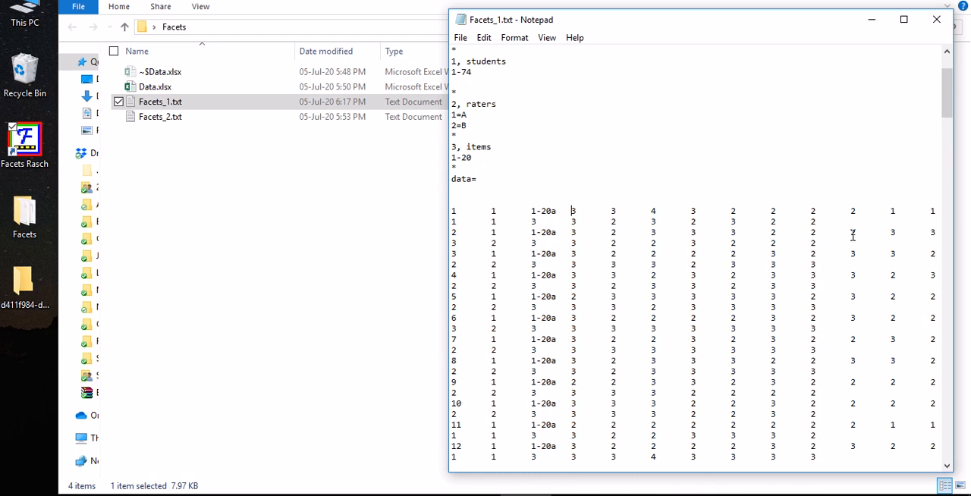
click(904, 20)
scroll(200, 208, up, 3)
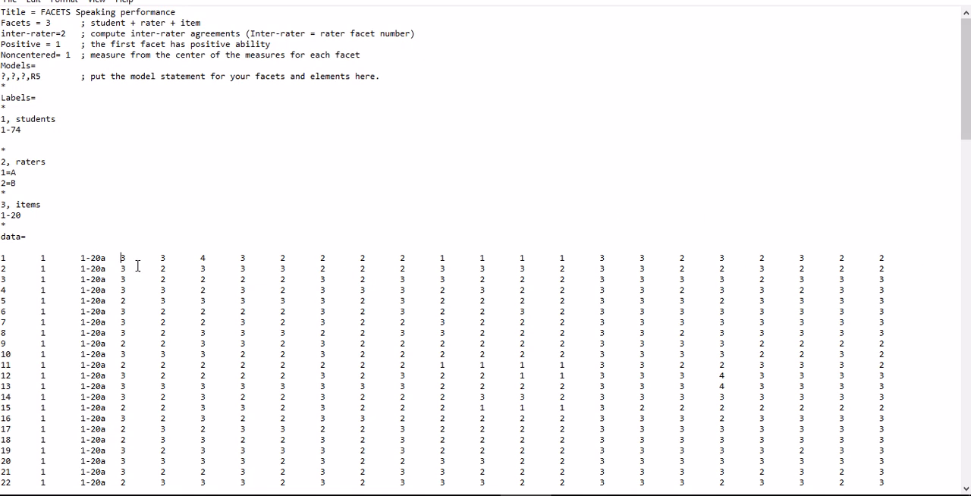
drag(119, 259, 885, 259)
scroll(738, 261, down, 20)
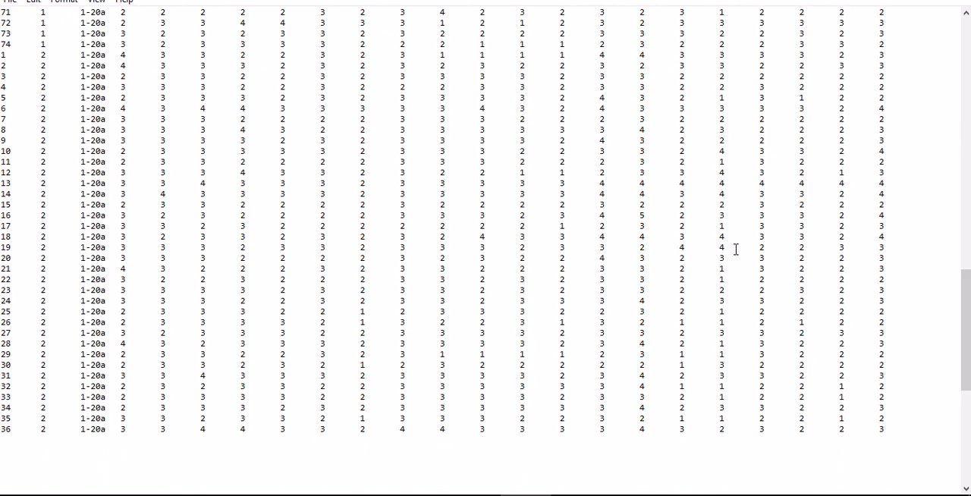
drag(885, 472, 3, 470)
click(11, 484)
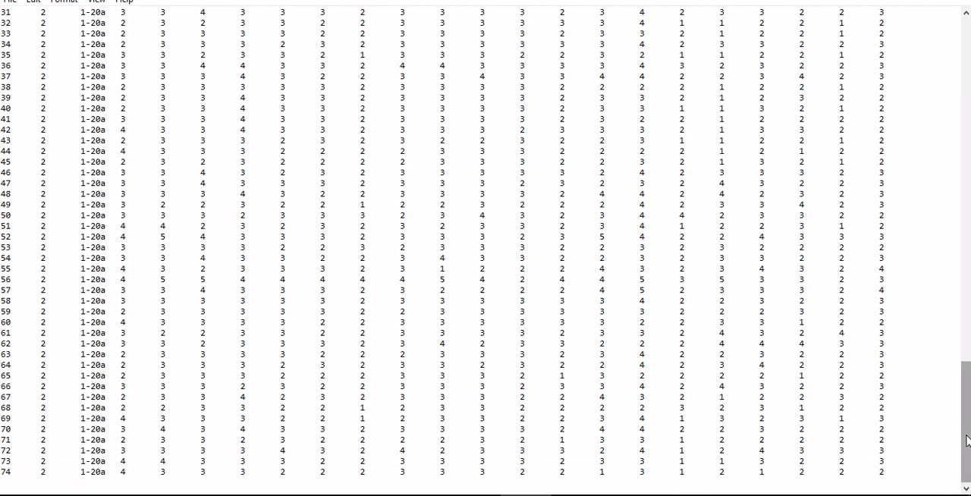
drag(967, 441, 967, 83)
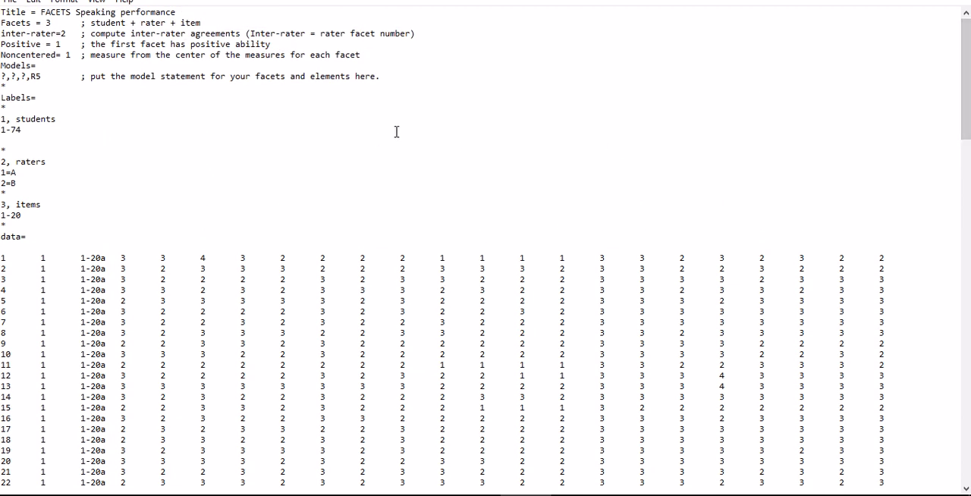
Restore the Facets_1.txt window to normal size and close the file, saving its changes
drag(773, 0, 755, 27)
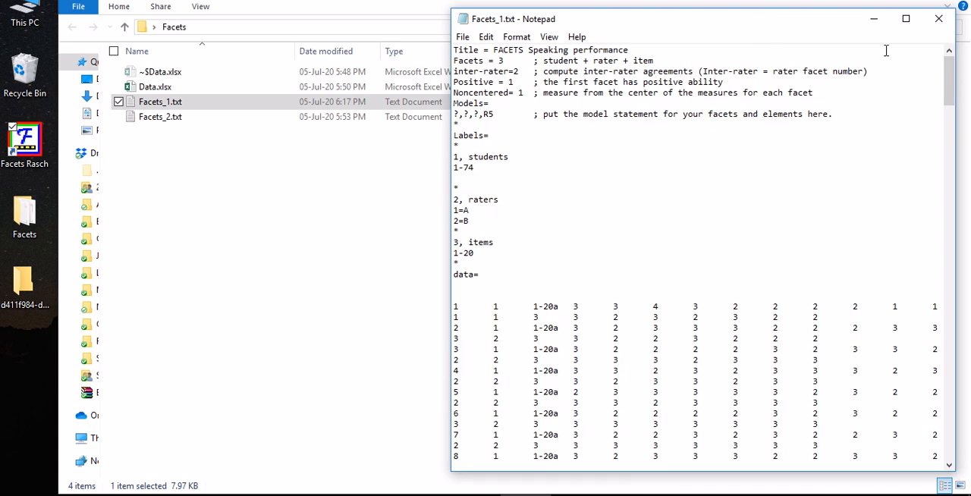
click(938, 22)
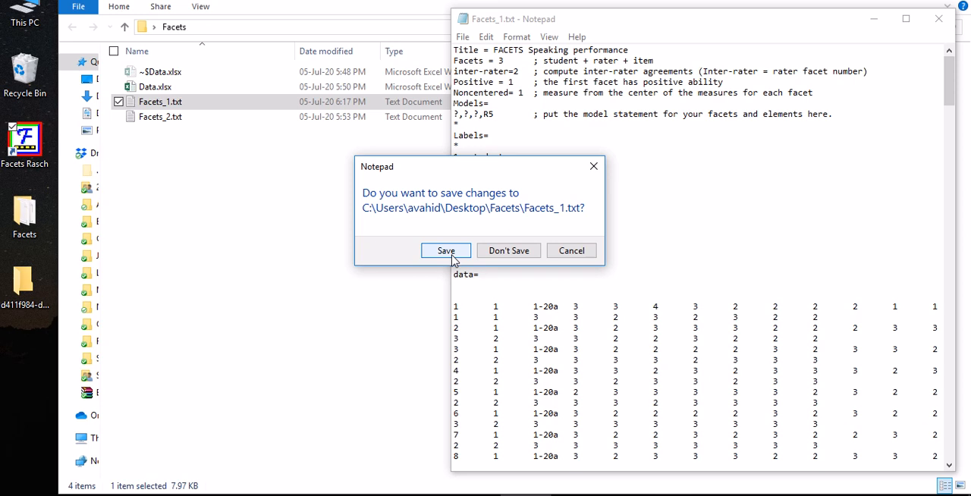
drag(470, 162, 687, 162)
click(659, 251)
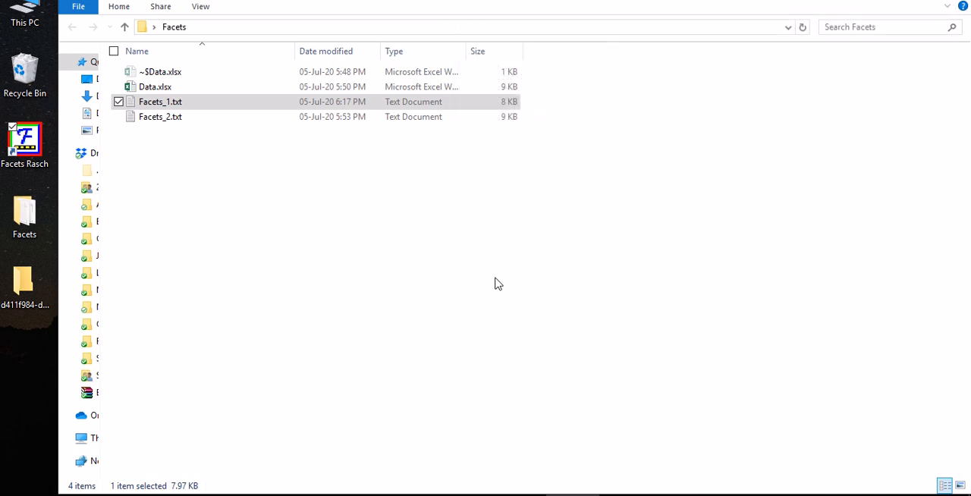
Run Facets on Facets_1.txt without extra specifications, output the report to Facets_1.out.txt, and widen the report window
click(152, 106)
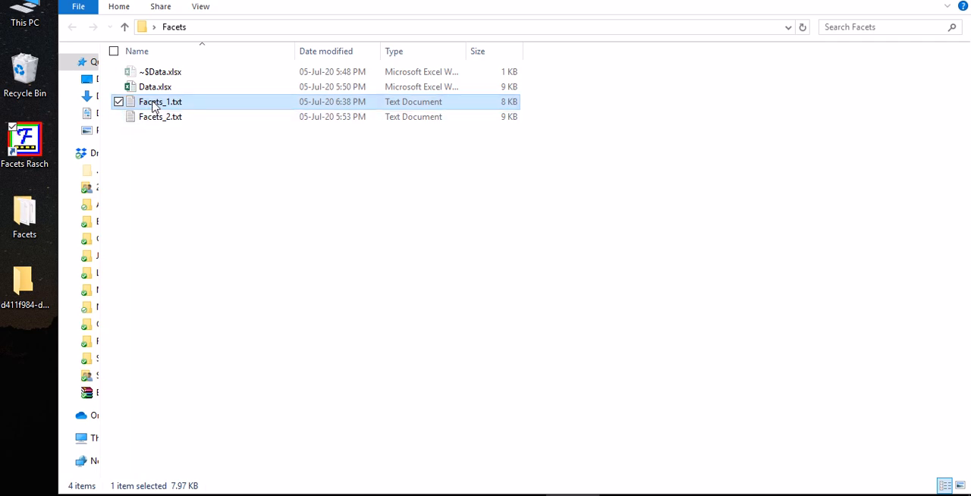
drag(152, 106, 30, 150)
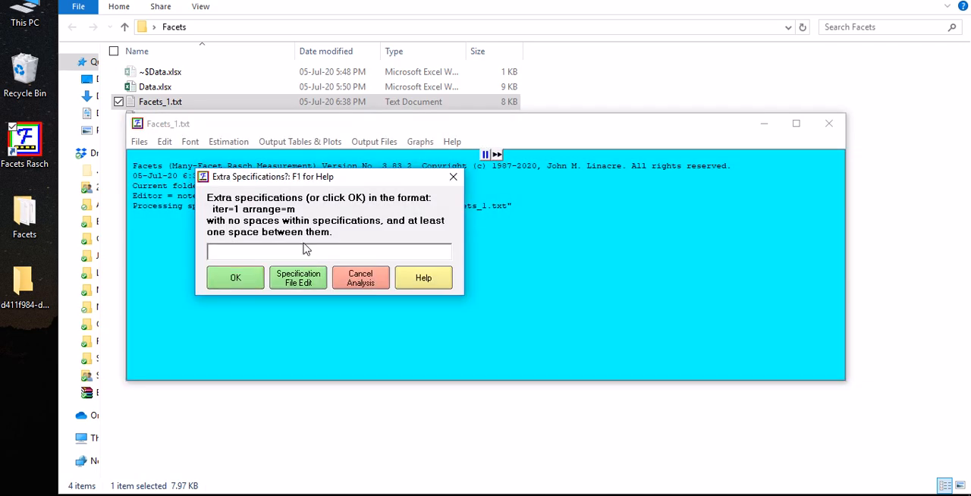
click(236, 279)
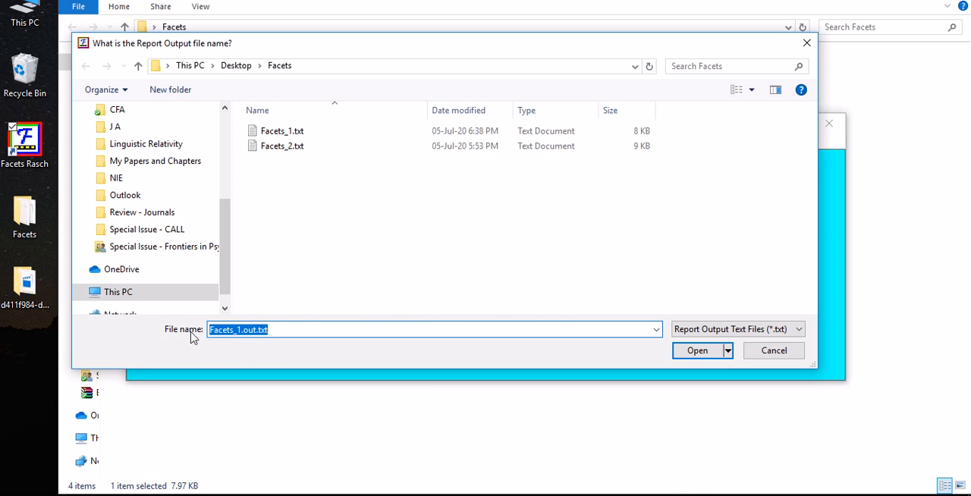
click(295, 329)
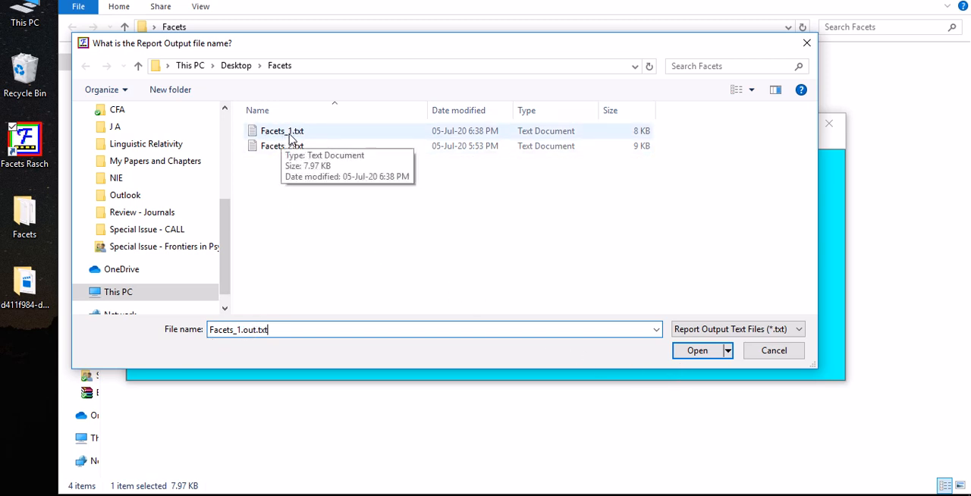
click(704, 353)
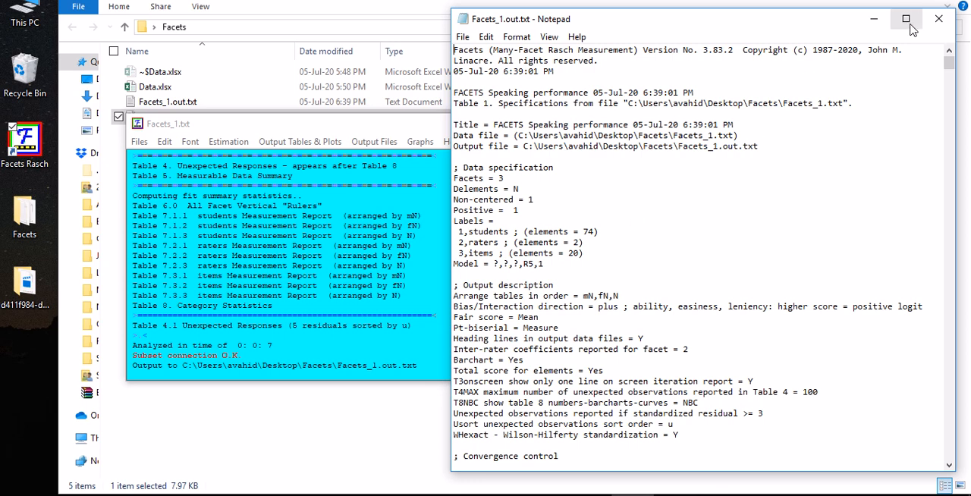
drag(447, 43, 308, 45)
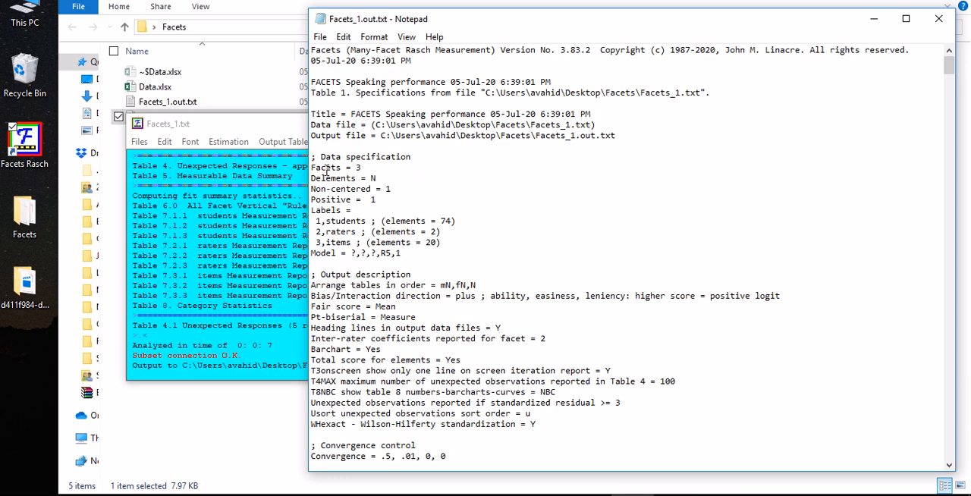
Go to Table 6.0 in Facets_1.out.txt and examine the vertical ruler's measure, students, raters, items and scale columns
scroll(408, 220, down, 18)
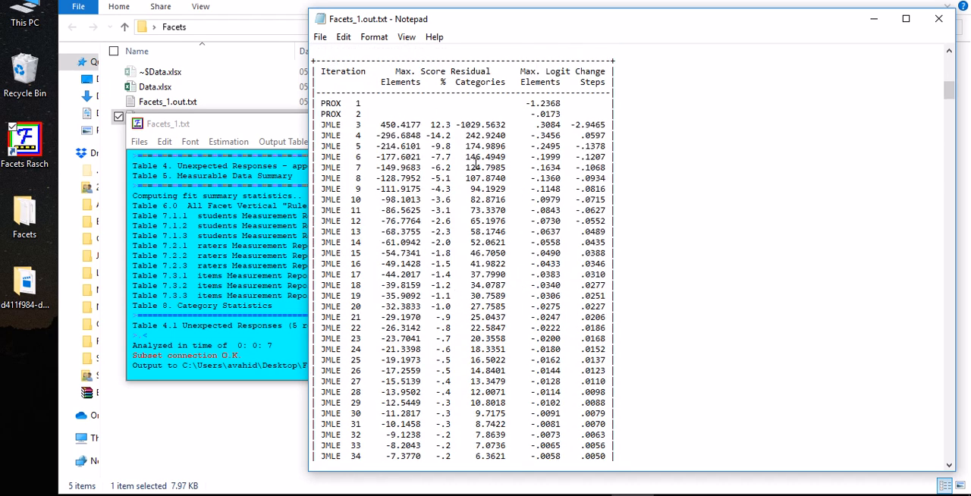
scroll(475, 162, down, 20)
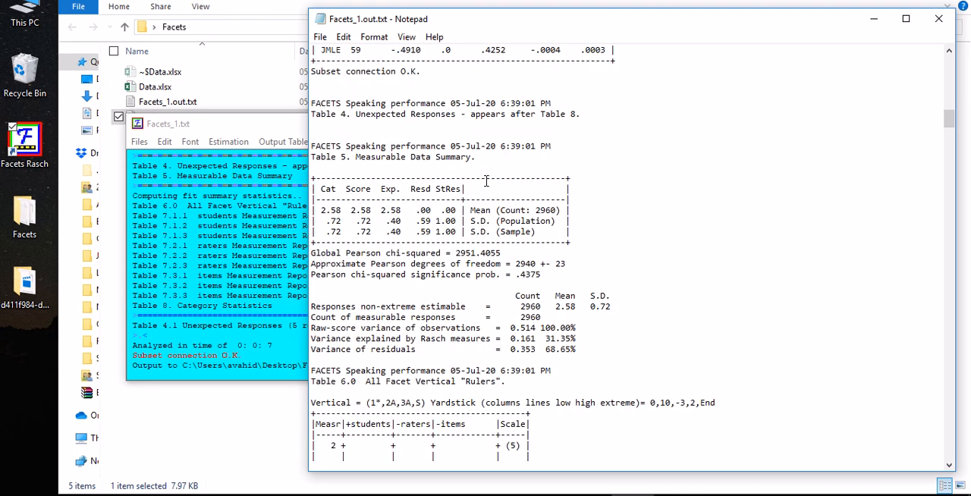
scroll(486, 181, down, 5)
scroll(615, 188, down, 3)
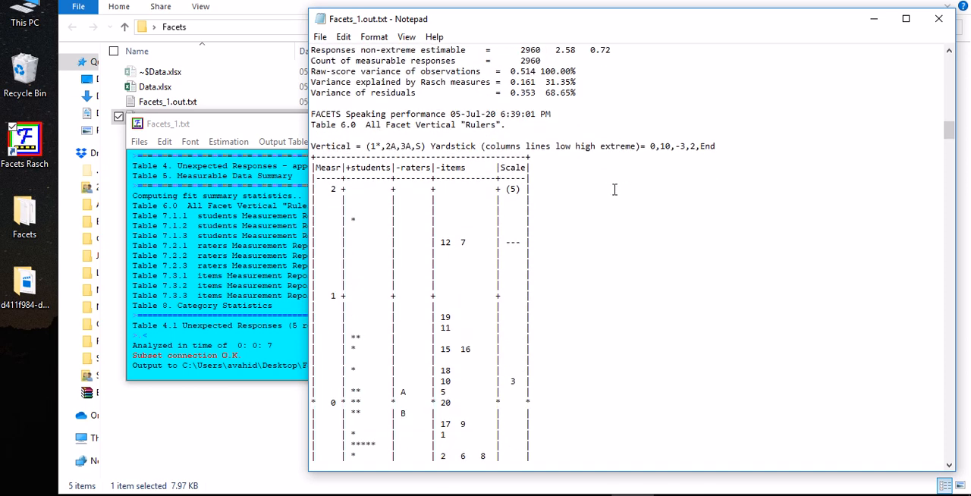
scroll(612, 190, down, 2)
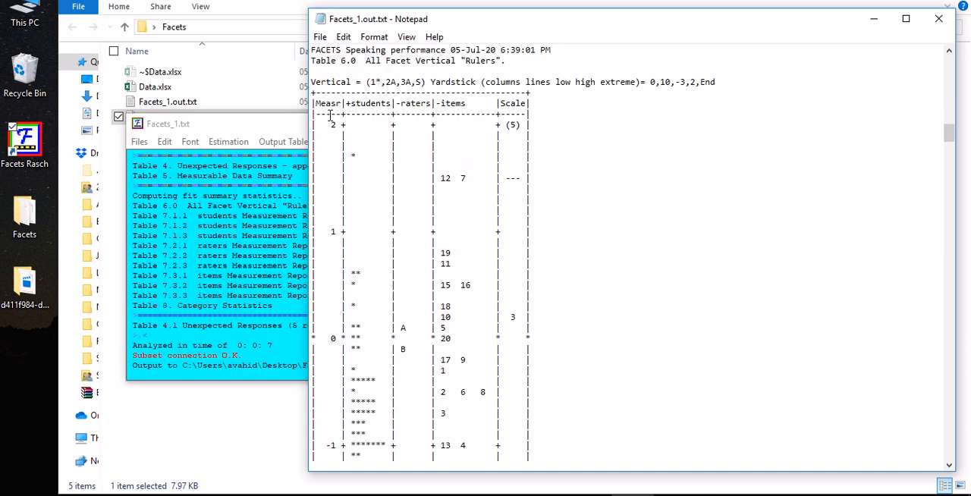
drag(313, 93, 568, 337)
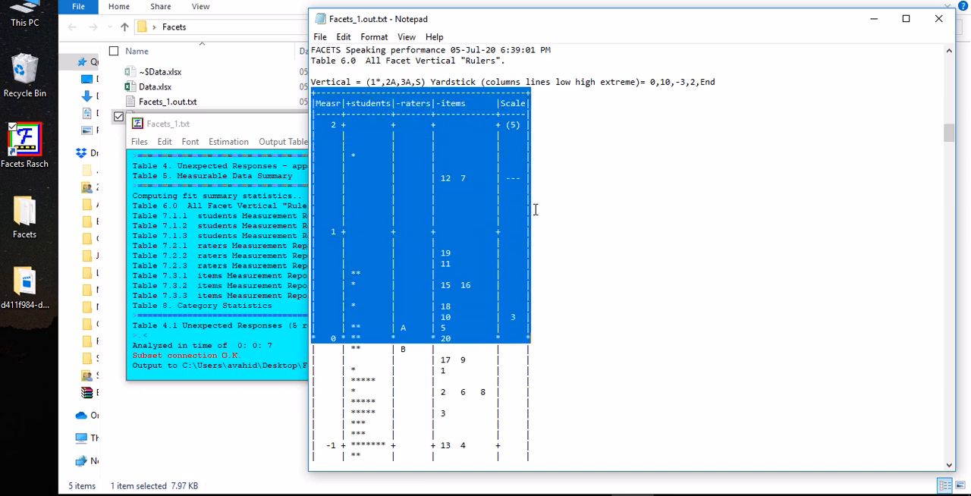
click(549, 254)
scroll(531, 199, down, 5)
scroll(530, 198, up, 5)
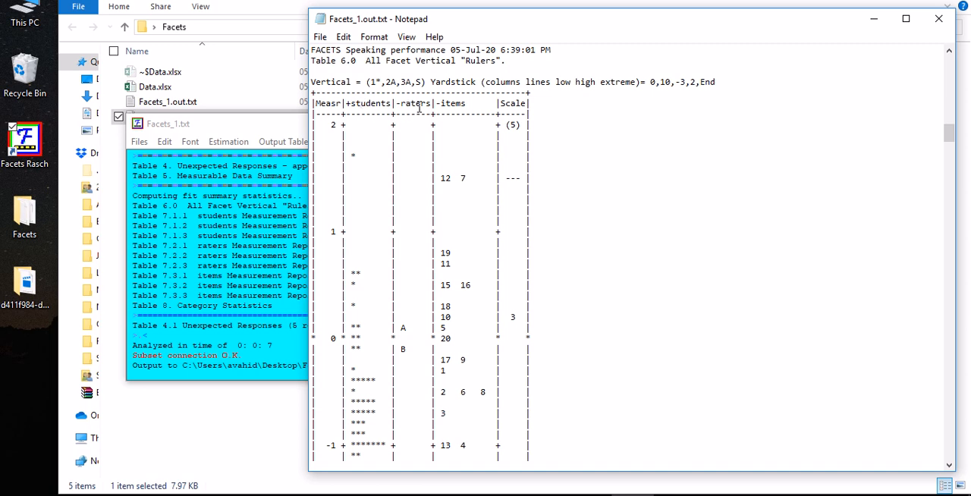
click(455, 107)
drag(501, 105, 521, 108)
scroll(604, 216, down, 1)
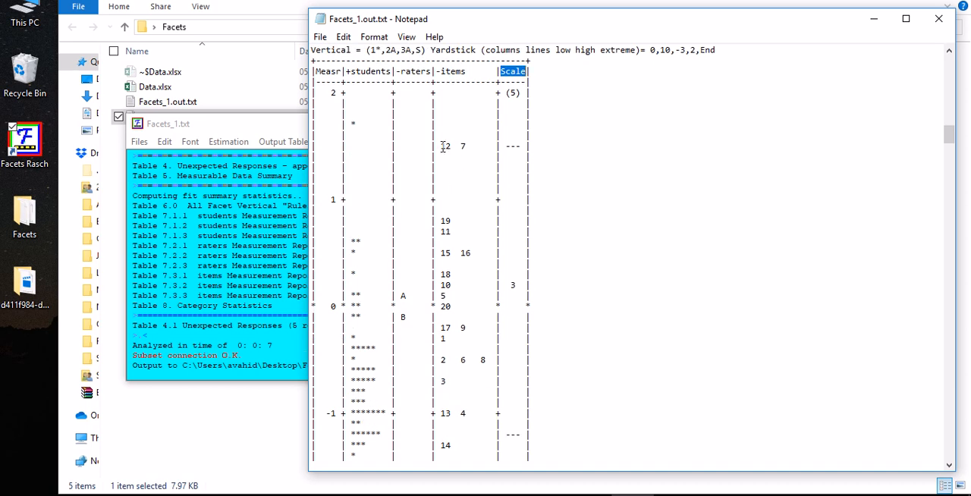
Compare the positions of items 12 and 7 with item 14 in the ruler's items column
drag(439, 145, 464, 145)
scroll(447, 151, down, 4)
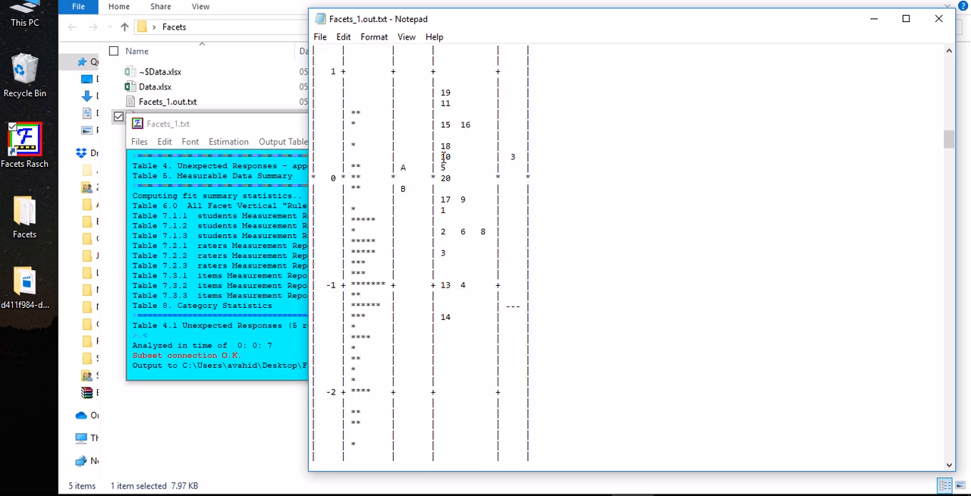
double_click(446, 317)
scroll(444, 126, up, 3)
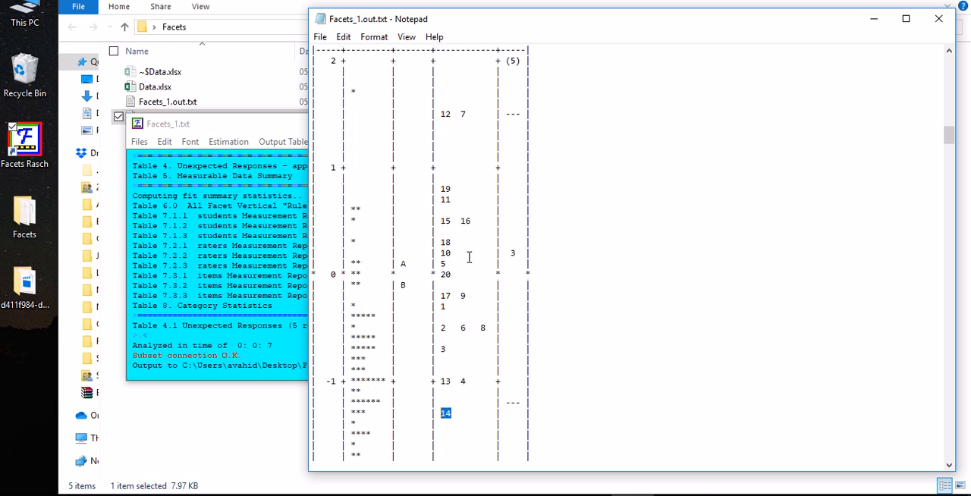
drag(430, 114, 475, 111)
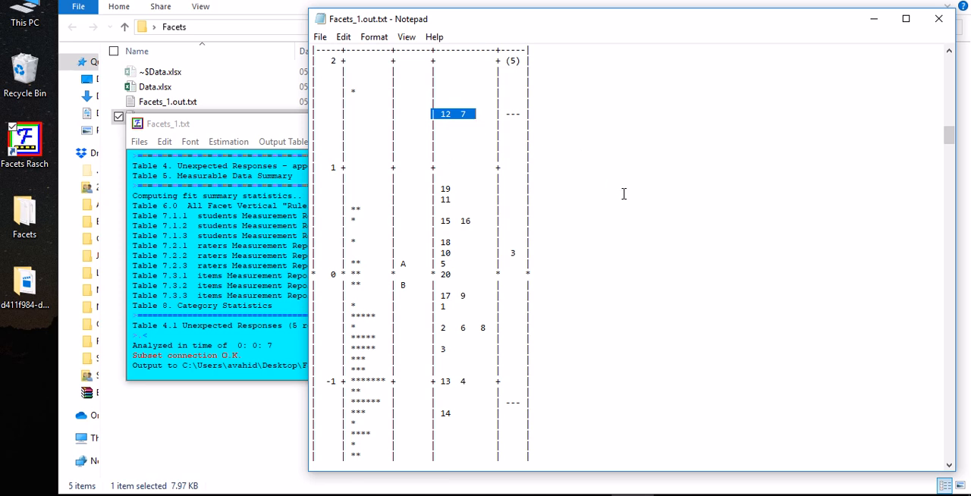
scroll(639, 199, up, 3)
scroll(628, 205, down, 2)
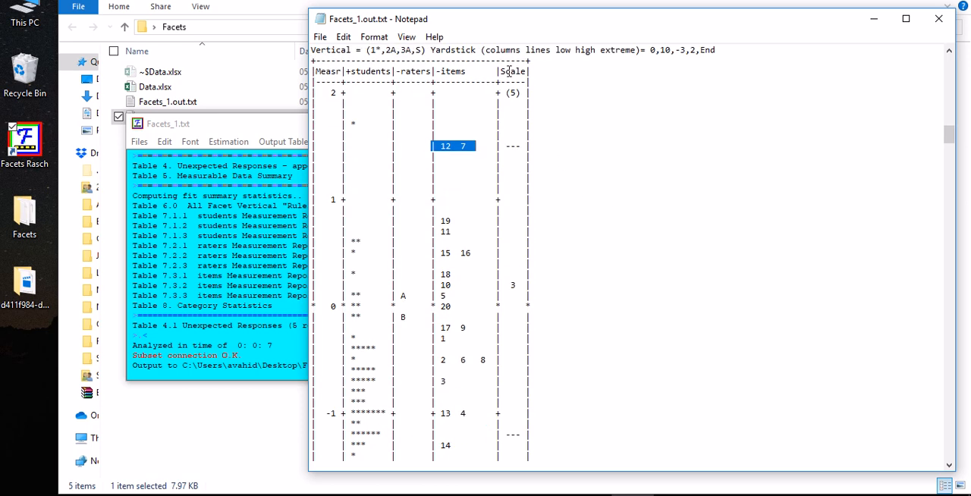
Minimize the report and Facets windows, change the model statement in Facets_1.txt to ?,?,#,R5, save the file and close it
click(874, 19)
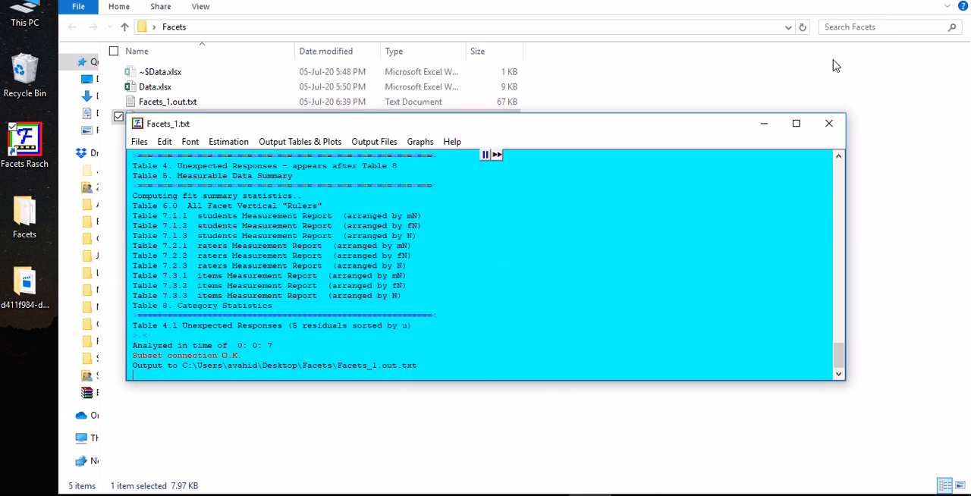
click(760, 123)
double_click(163, 117)
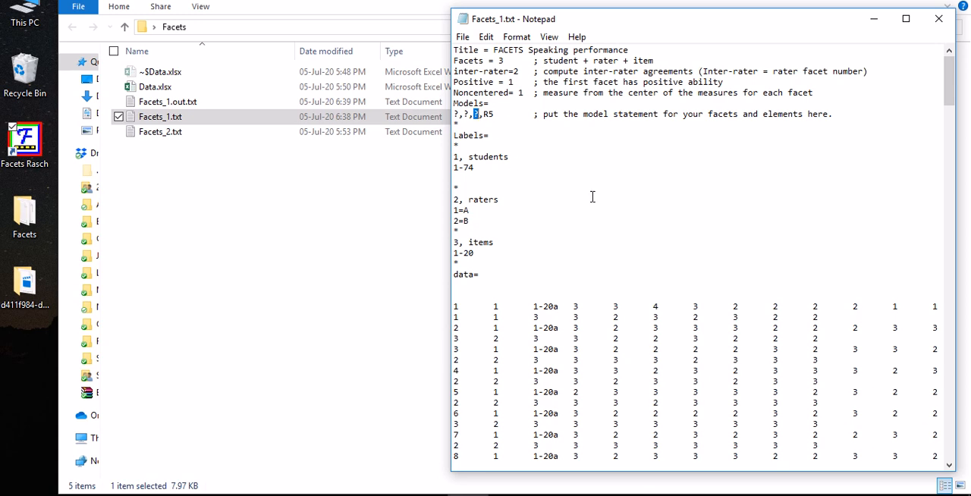
text(#)
key(ctrl+s)
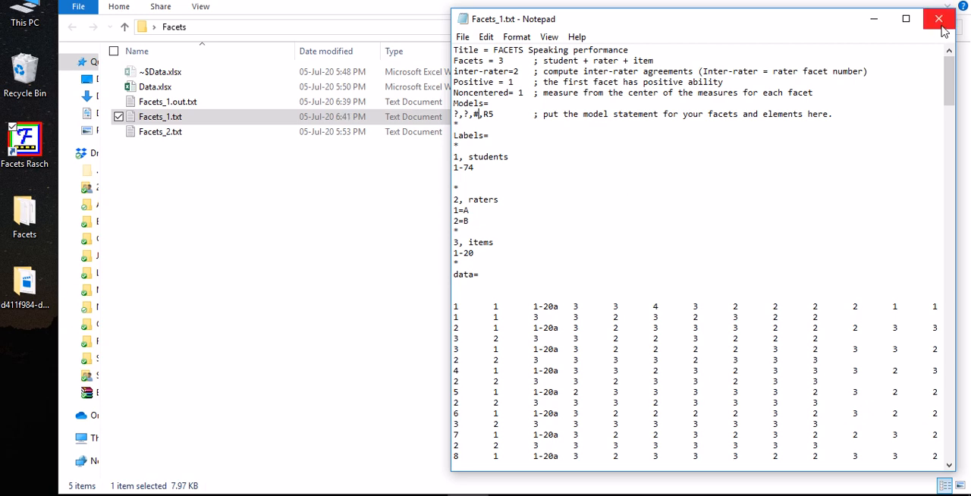
click(938, 18)
Run Facets on the edited Facets_1.txt, output the report to Facets_1#.out.txt, and widen and reposition the report window
drag(155, 123, 23, 151)
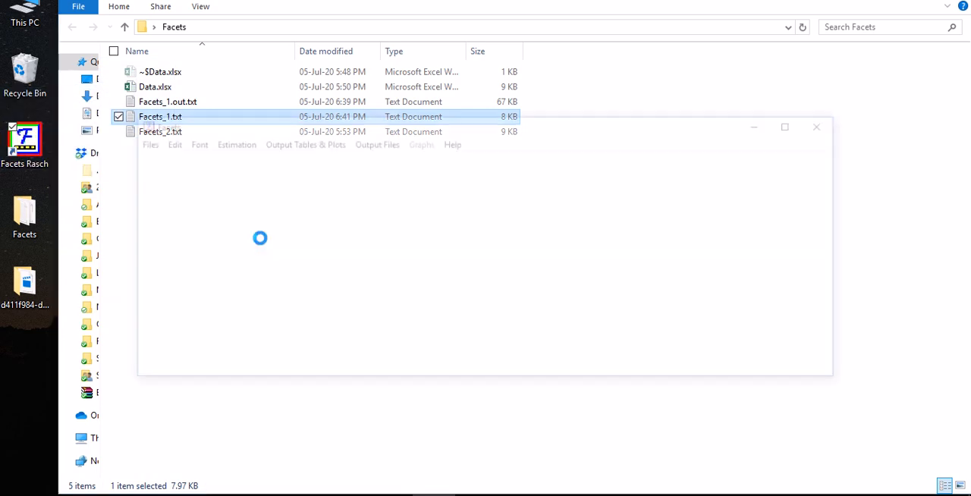
click(242, 287)
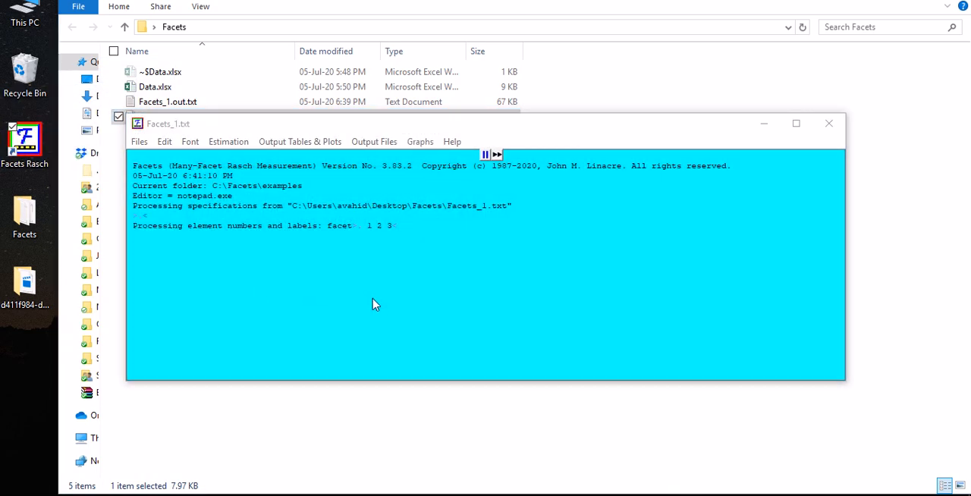
click(242, 329)
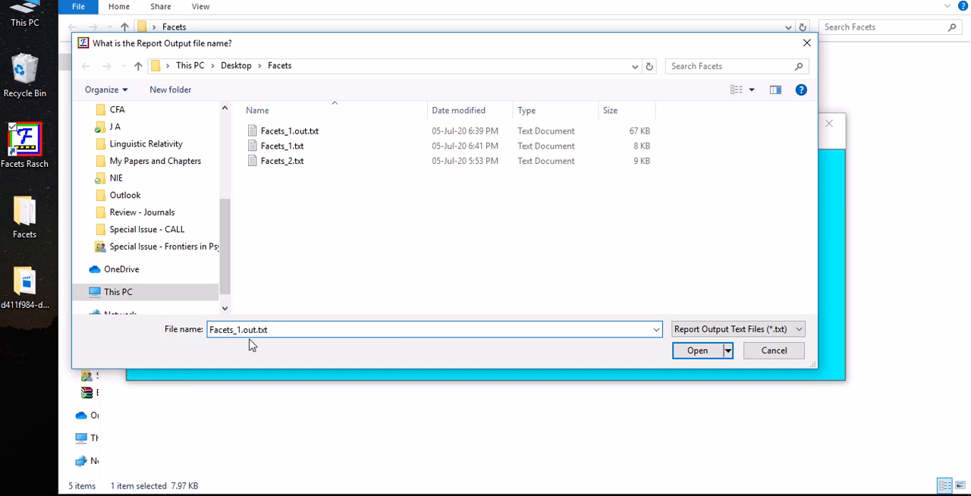
text(#)
click(697, 351)
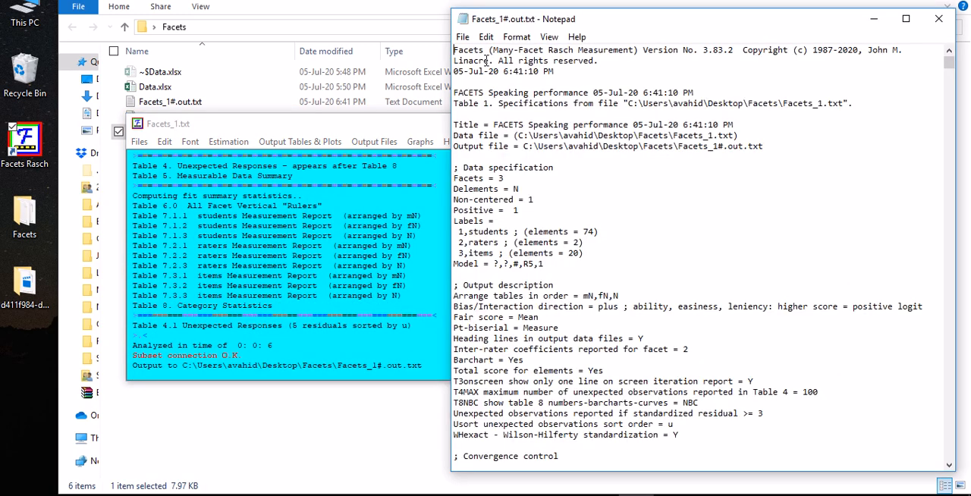
drag(451, 47, 147, 47)
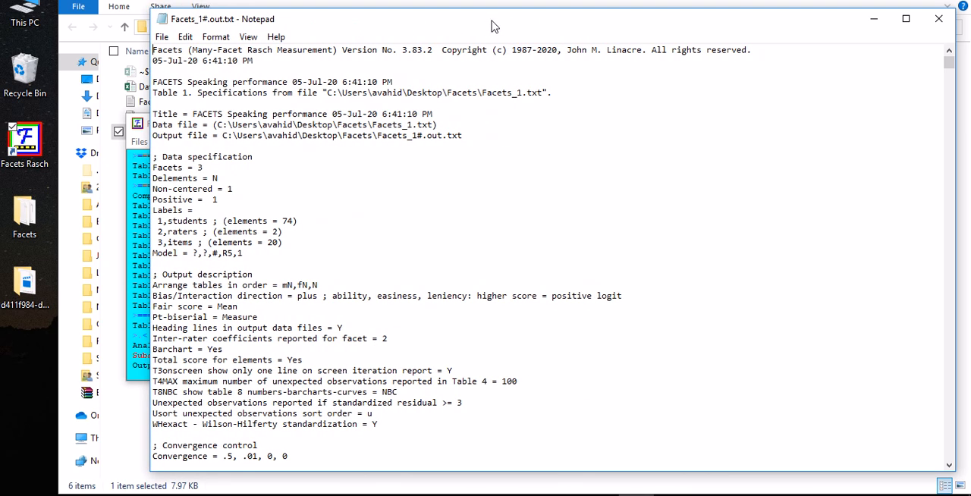
drag(489, 21, 430, 24)
Go to Table 6.0 in Facets_1#.out.txt and examine the separate item scale columns from S.1 to S.20
scroll(728, 205, down, 20)
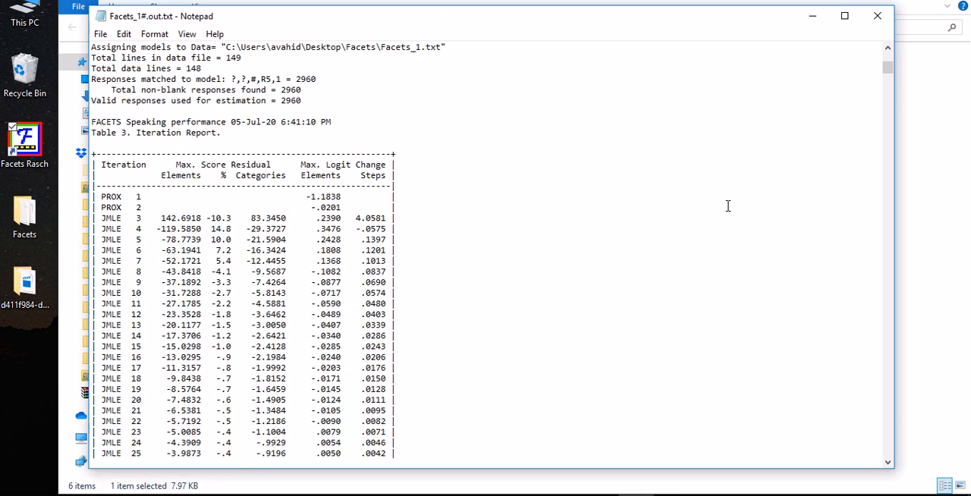
scroll(725, 179, down, 3)
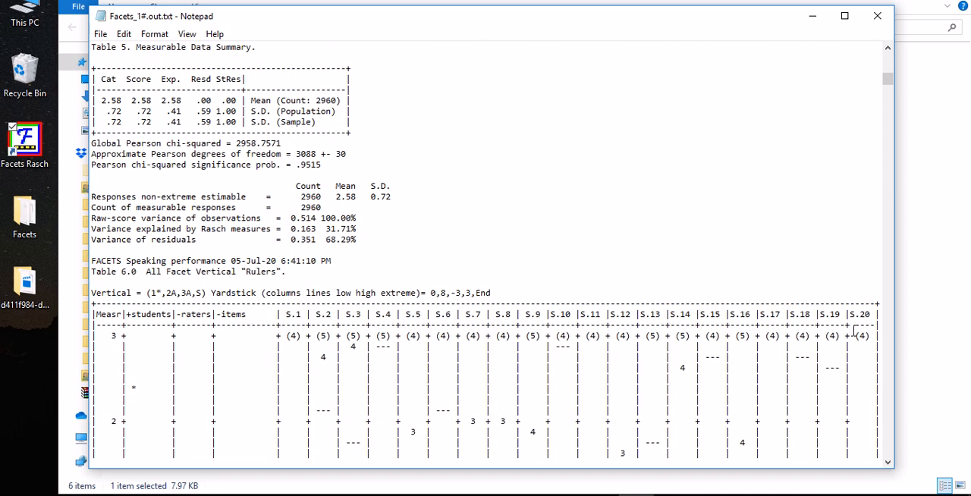
scroll(849, 331, down, 5)
scroll(491, 244, down, 1)
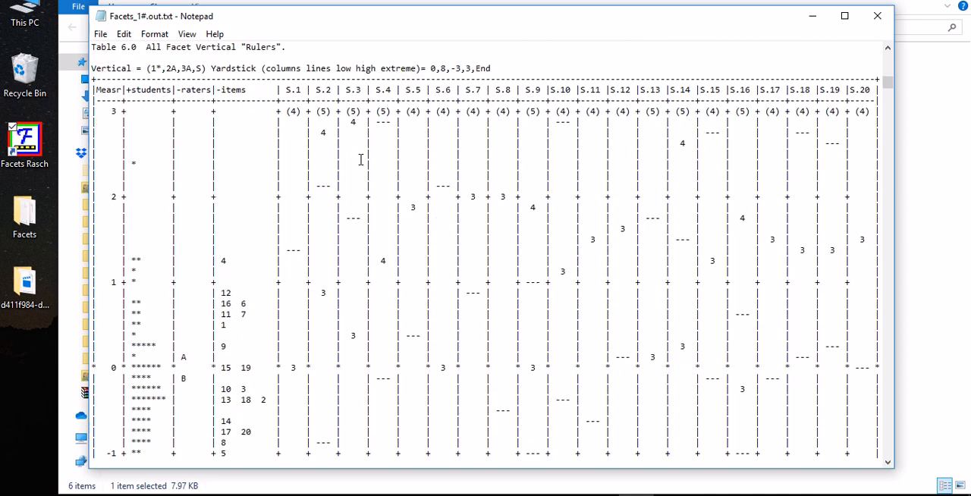
double_click(289, 89)
drag(319, 89, 332, 89)
drag(855, 90, 872, 90)
Switch to Facets_1.out.txt to compare its single Scale column, close Facets_1#.out.txt and reposition the remaining report window
key(alt+Tab)
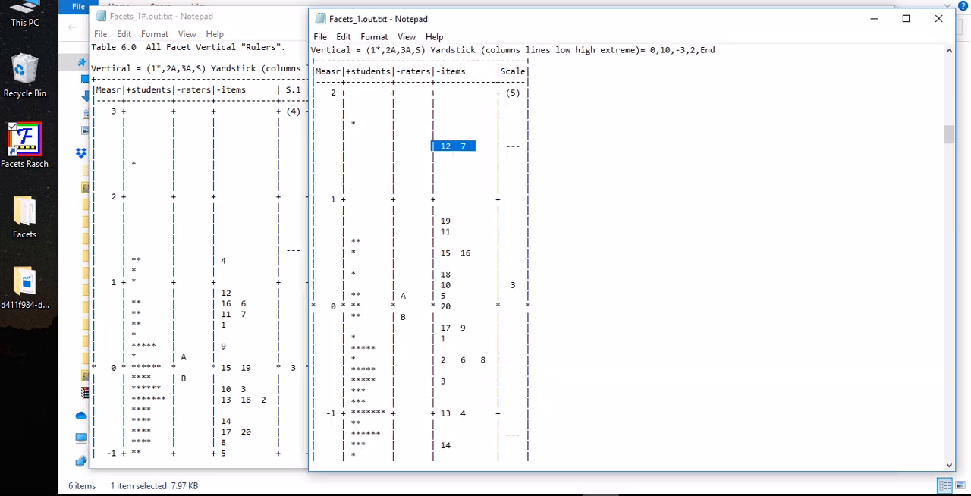
drag(500, 73, 521, 78)
click(520, 78)
drag(625, 29, 619, 48)
click(877, 16)
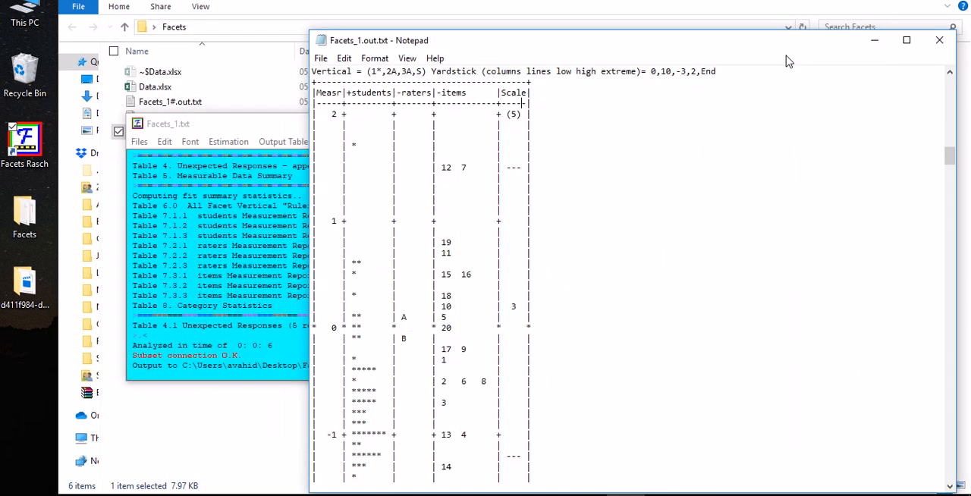
drag(662, 48, 670, 23)
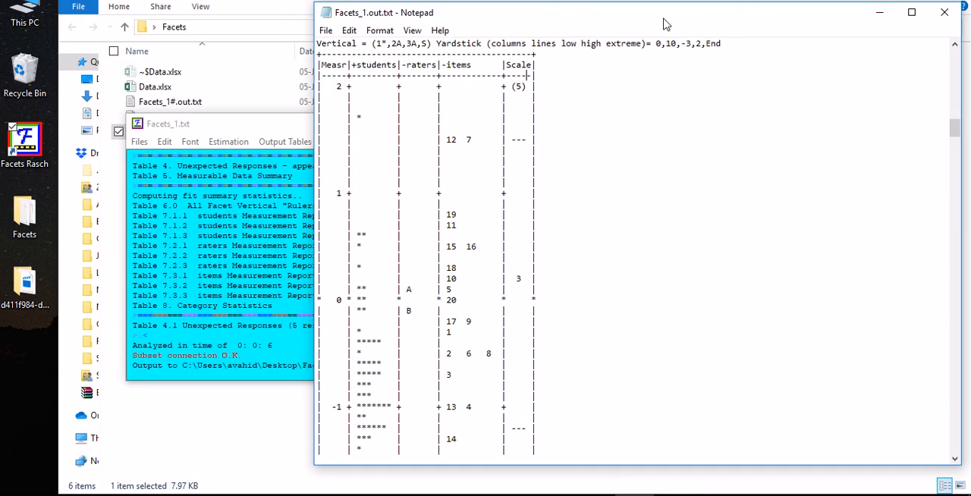
Examine the Measr column of Table 6.0 as the common ruler for students, raters, items and scale
scroll(477, 236, down, 8)
scroll(485, 241, up, 5)
scroll(484, 244, up, 4)
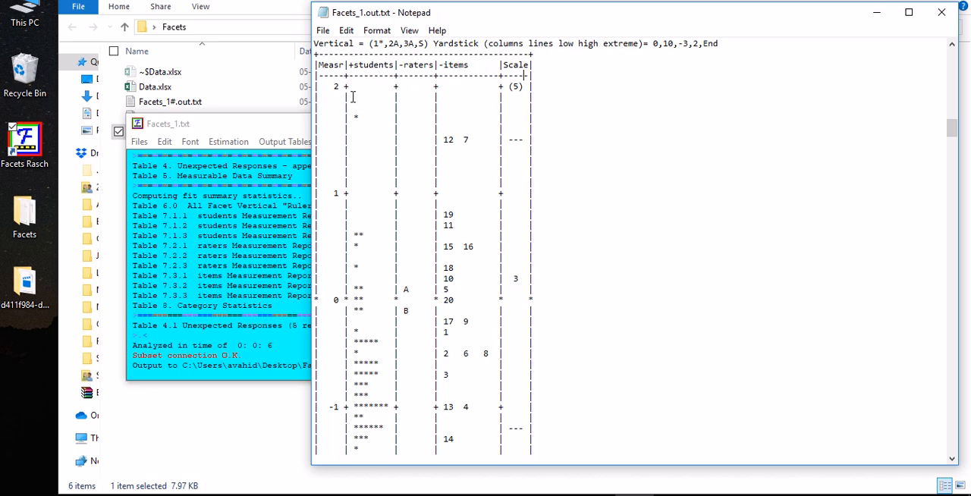
drag(314, 65, 346, 65)
scroll(373, 194, down, 3)
scroll(373, 194, up, 3)
scroll(417, 178, down, 1)
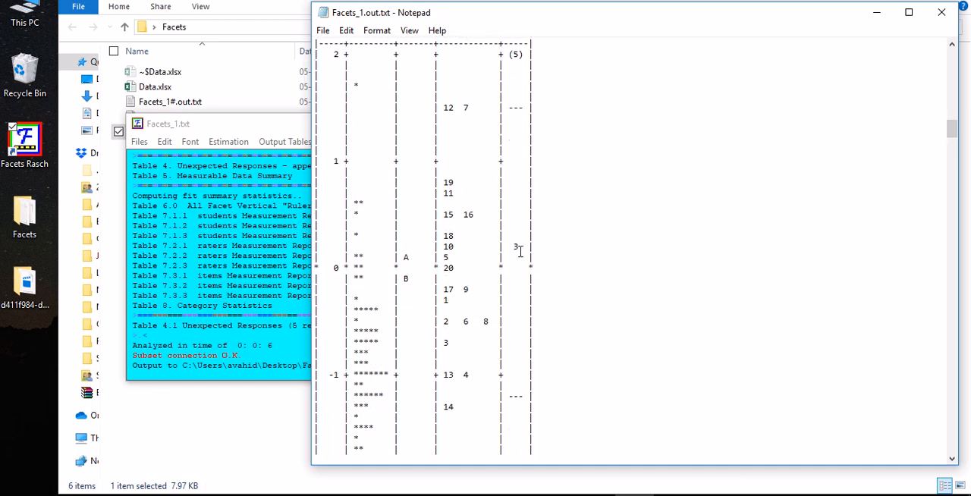
scroll(517, 249, up, 1)
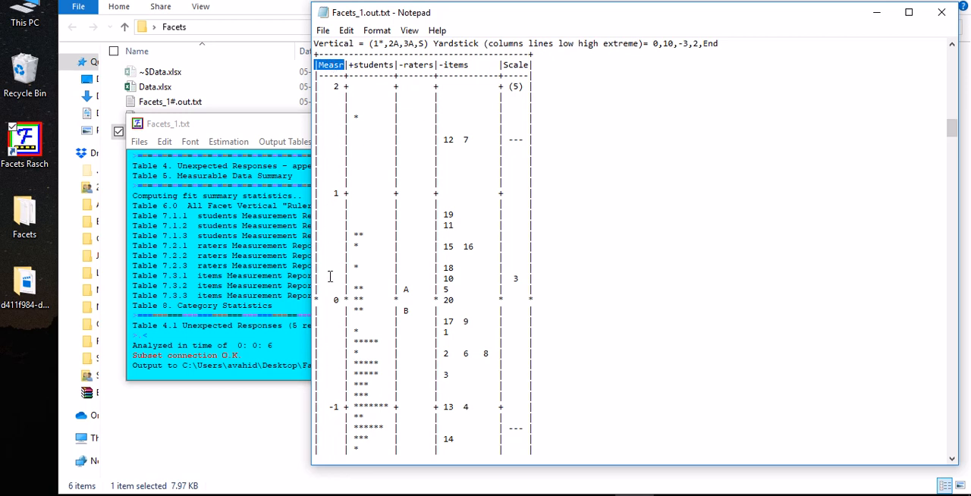
Follow the student distribution to the ruler's lower end and examine the logit, infit and outfit plots in Table 6.1
scroll(341, 373, down, 1)
scroll(367, 334, down, 2)
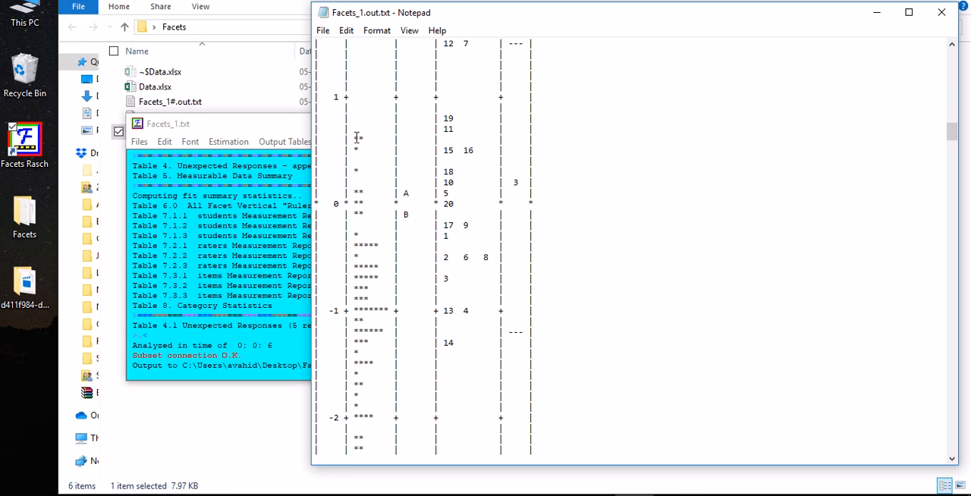
scroll(348, 144, down, 13)
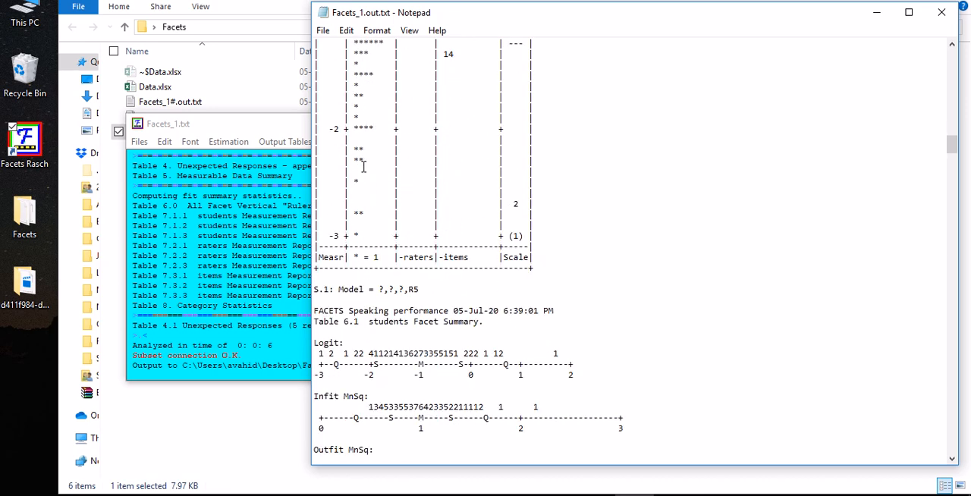
scroll(401, 184, down, 5)
scroll(390, 159, up, 3)
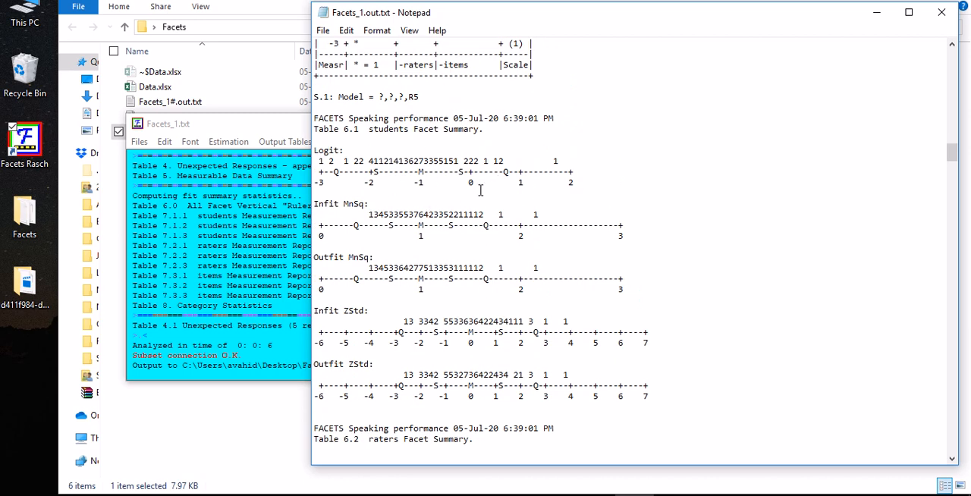
scroll(491, 188, up, 1)
drag(574, 215, 315, 194)
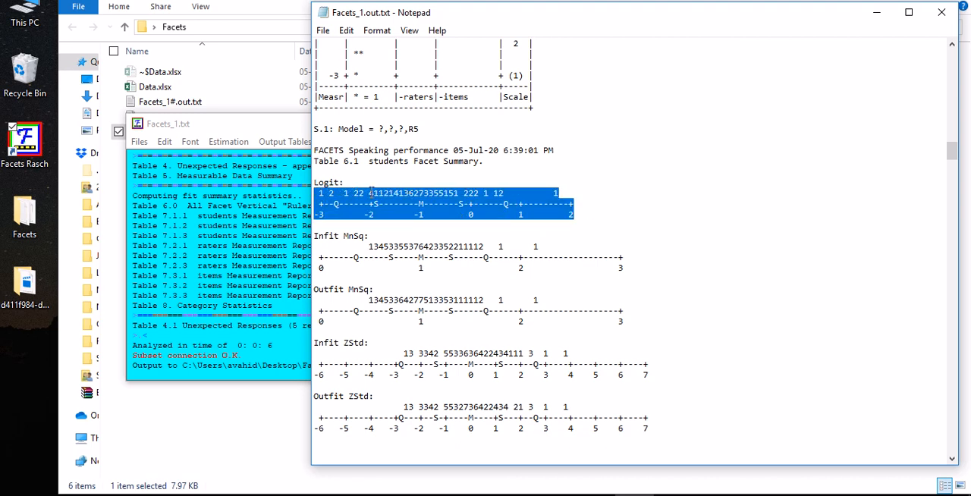
scroll(447, 189, up, 10)
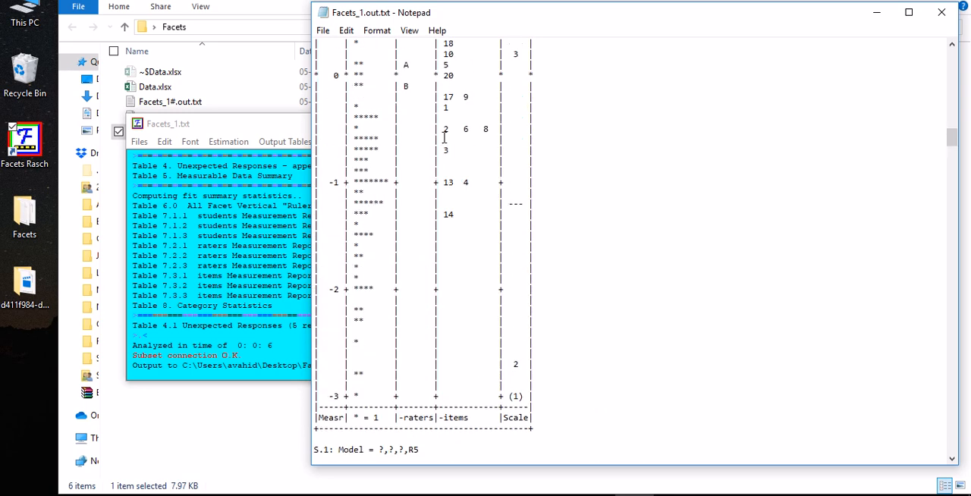
scroll(513, 223, down, 9)
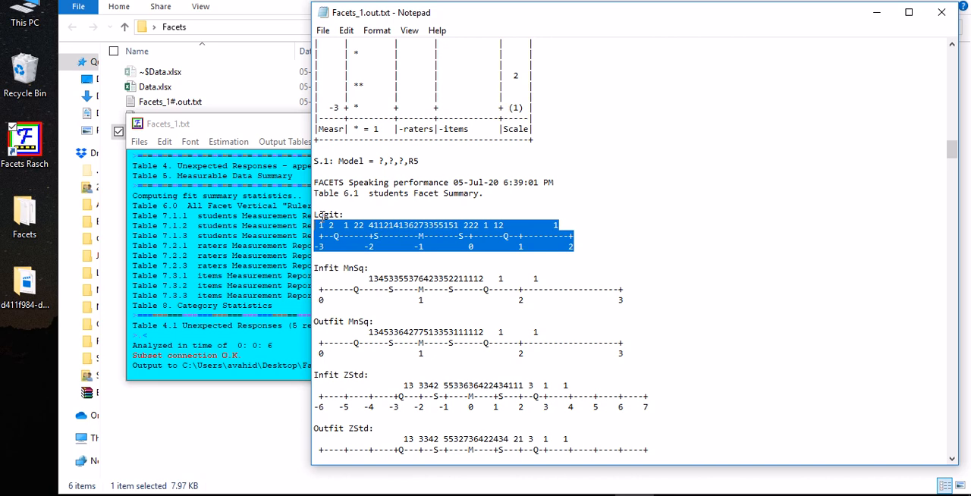
scroll(320, 216, down, 3)
drag(317, 114, 558, 389)
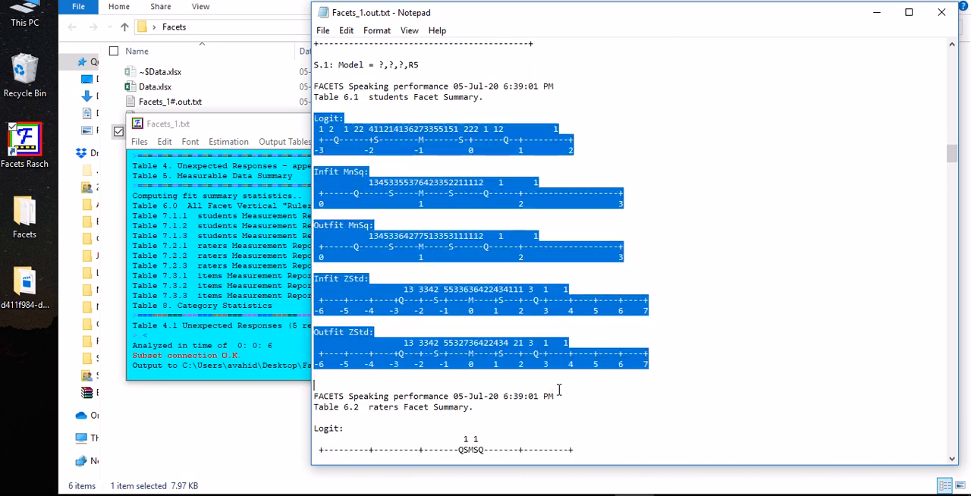
Compare the Table 6.1 students facet summary with the students column of the Table 6.0 ruler
scroll(385, 323, down, 1)
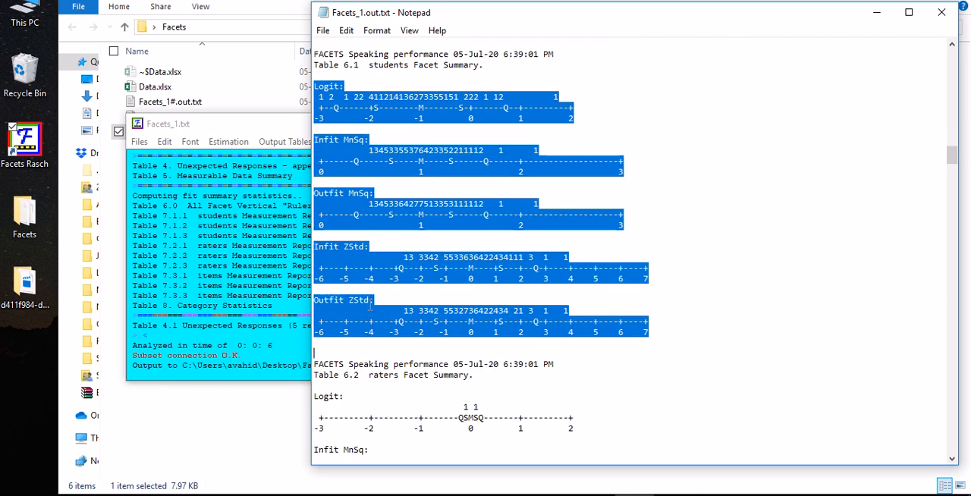
scroll(360, 305, up, 6)
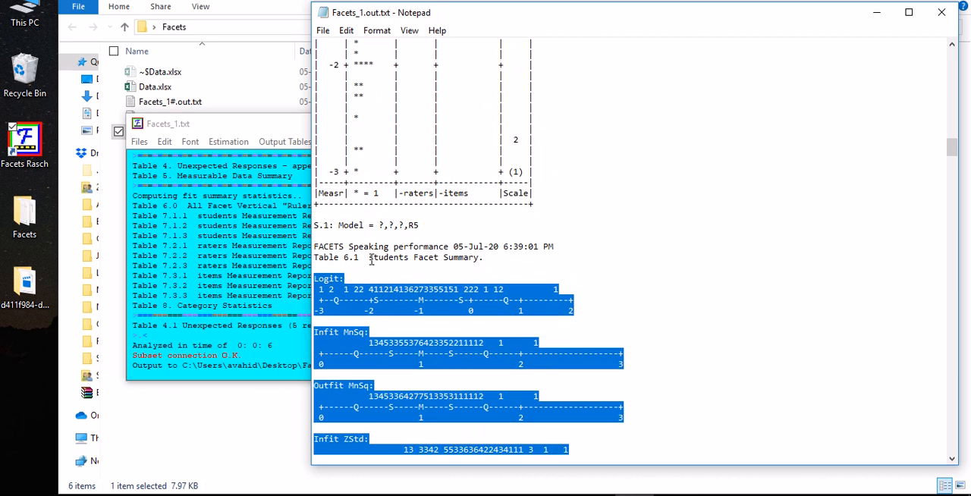
drag(369, 257, 484, 258)
scroll(486, 261, down, 7)
scroll(485, 262, up, 7)
scroll(484, 258, up, 14)
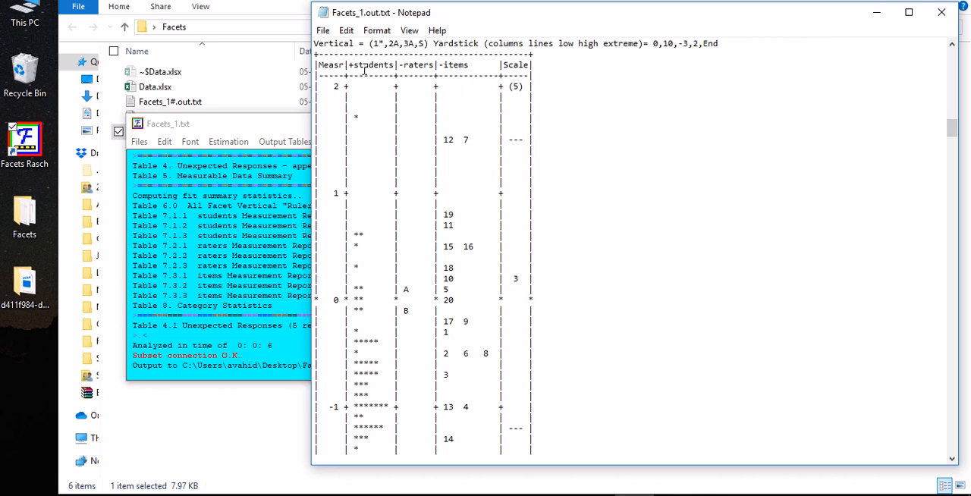
Relate the raters column of the ruler to the logit, infit and outfit plots in Table 6.2
double_click(417, 65)
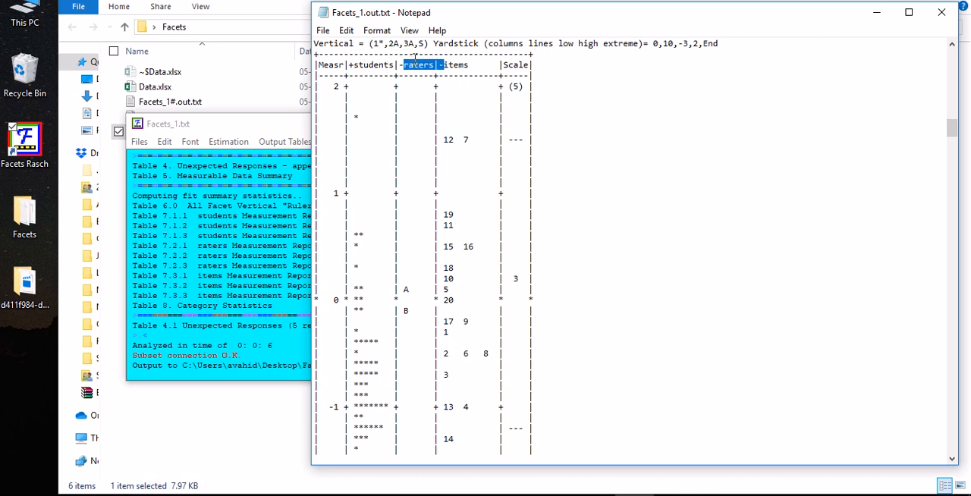
scroll(417, 72, down, 20)
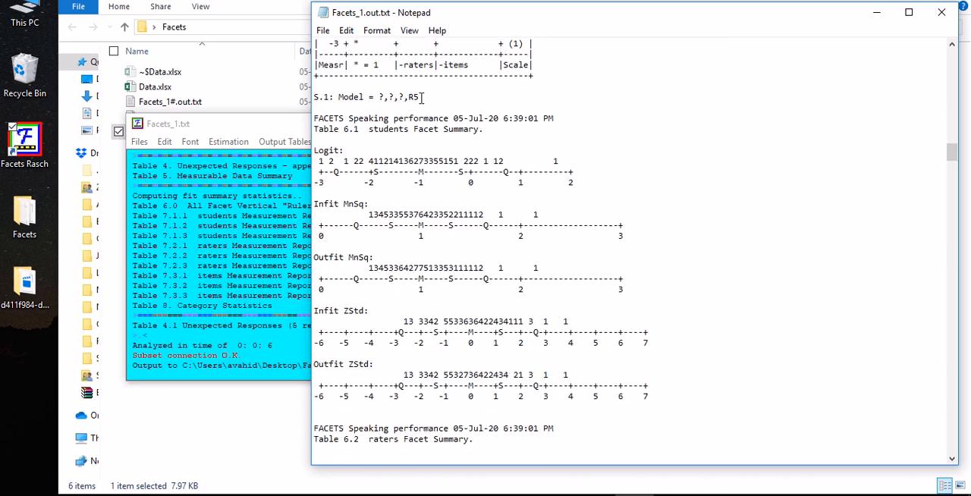
scroll(416, 99, down, 4)
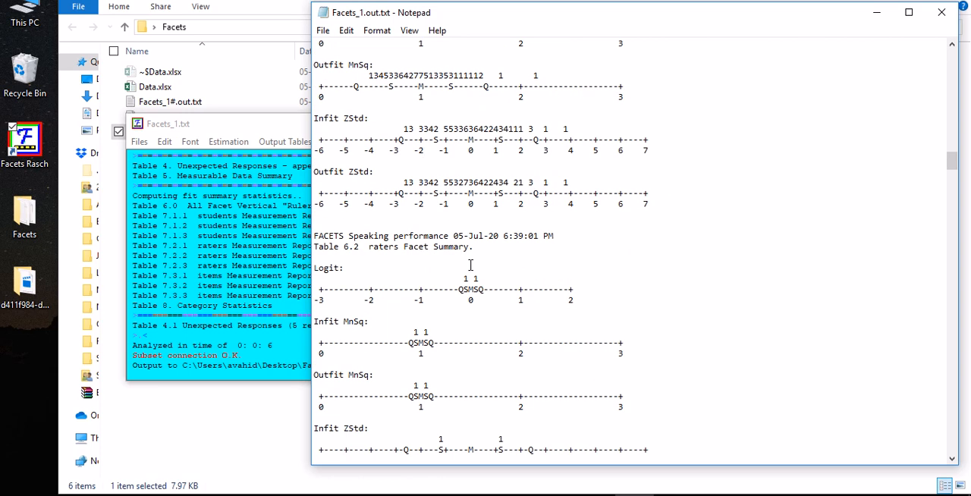
scroll(406, 260, down, 3)
drag(314, 172, 668, 129)
scroll(683, 213, up, 8)
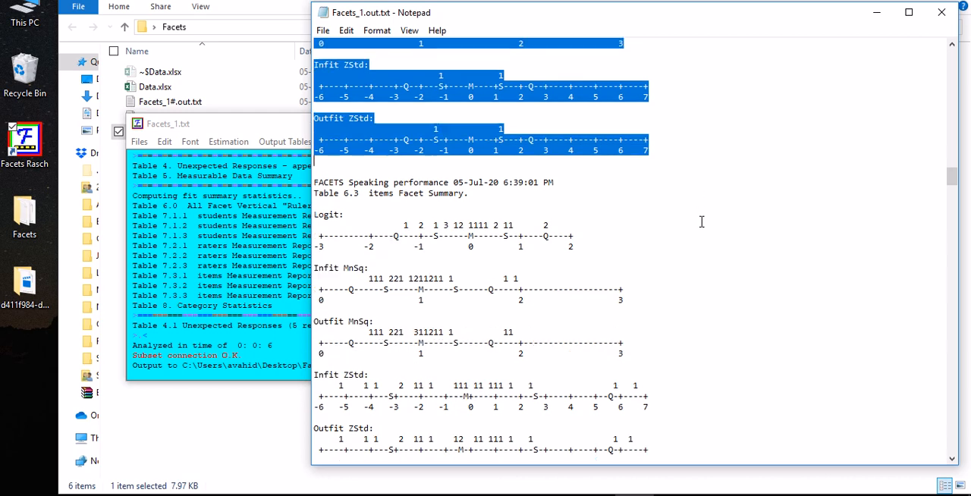
Examine the logit, infit and outfit distribution plots of the items facet in Table 6.3
scroll(684, 223, down, 10)
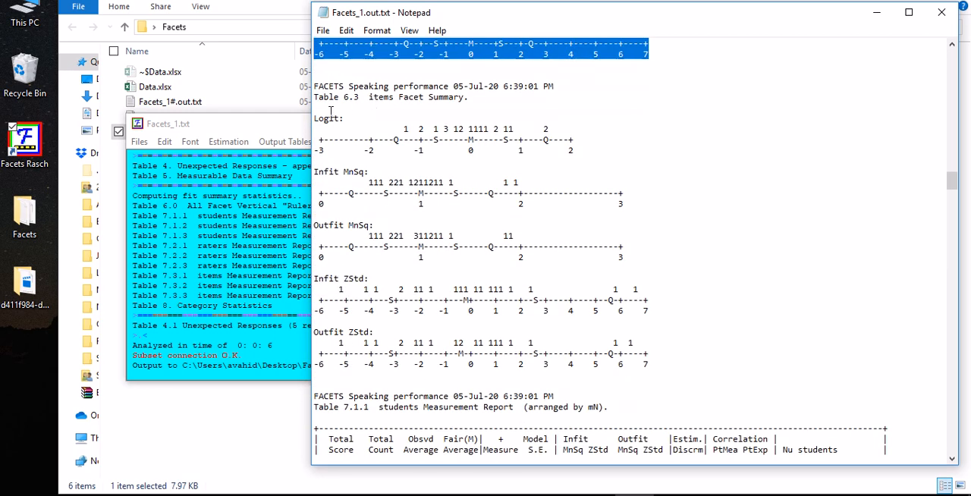
drag(314, 126, 654, 364)
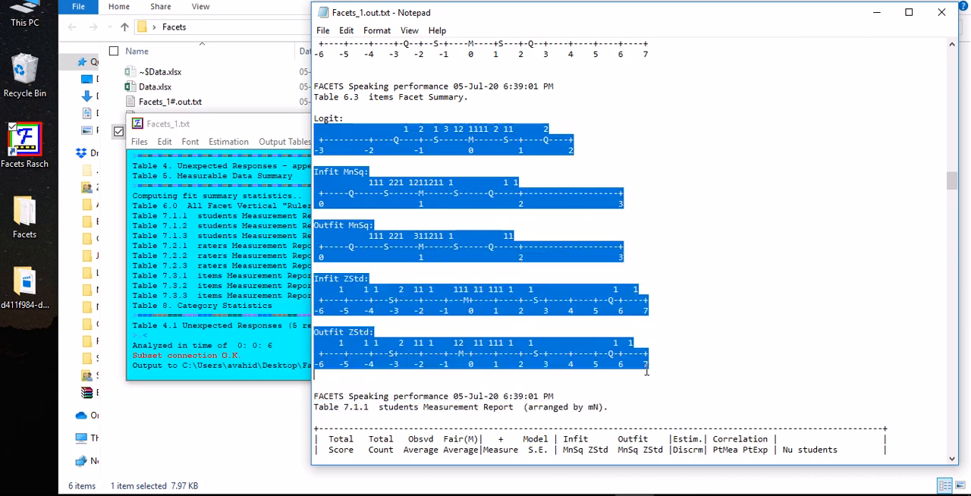
scroll(661, 362, up, 1)
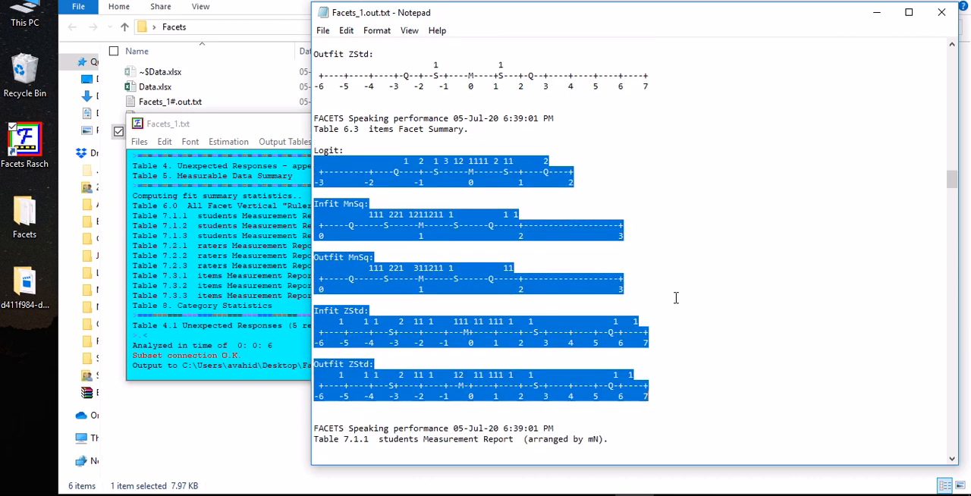
Return to Table 6.1 and examine the students' Logit plot, including its mean marker and the region around 0 logits
scroll(665, 299, up, 8)
scroll(633, 292, up, 12)
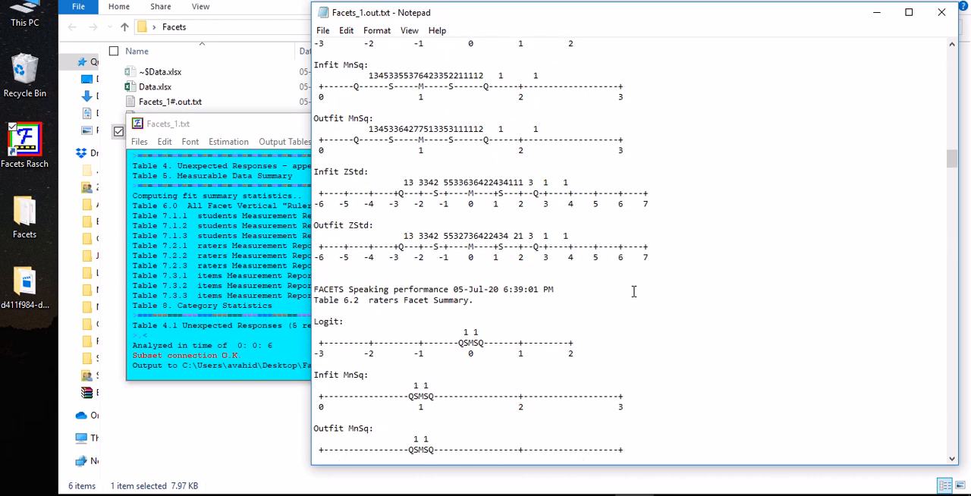
scroll(634, 291, down, 1)
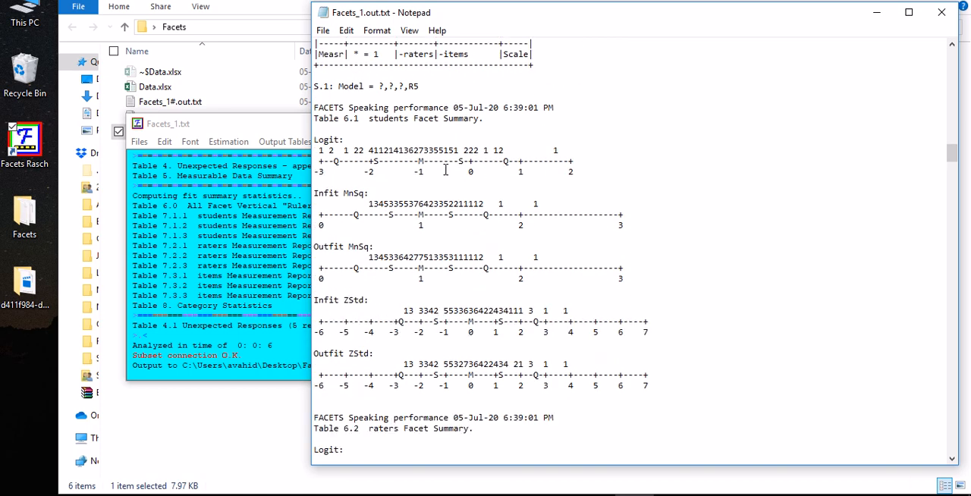
drag(425, 167, 423, 168)
mouse_move(414, 174)
mouse_down()
mouse_move(422, 177)
mouse_move(424, 151)
mouse_move(414, 173)
mouse_up()
click(452, 151)
drag(474, 151, 479, 171)
click(479, 172)
Examine the students' Infit and Outfit MnSq plots alongside the ZStd plots in Table 6.1
scroll(406, 195, down, 2)
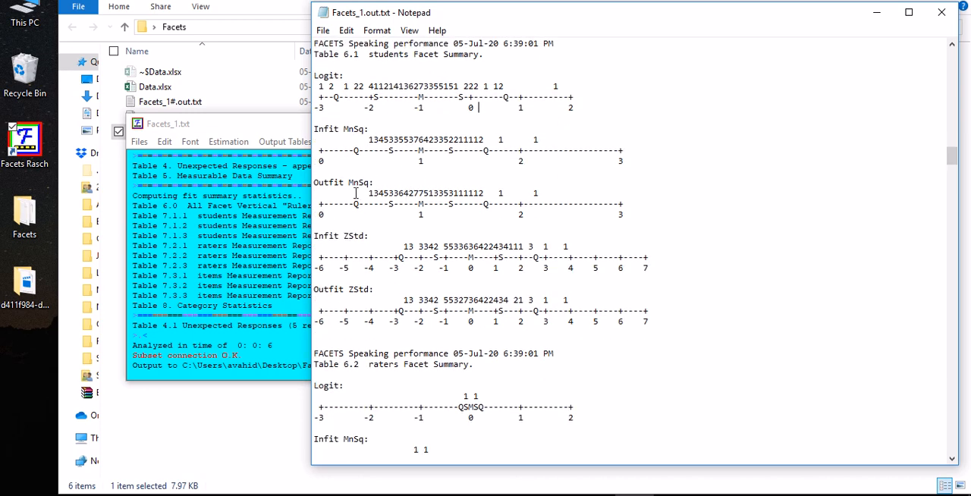
scroll(331, 161, down, 1)
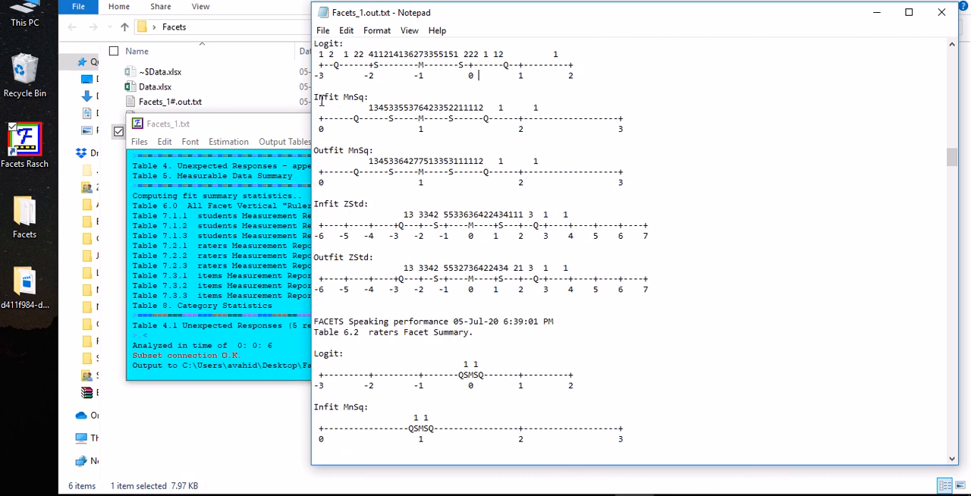
drag(315, 96, 366, 101)
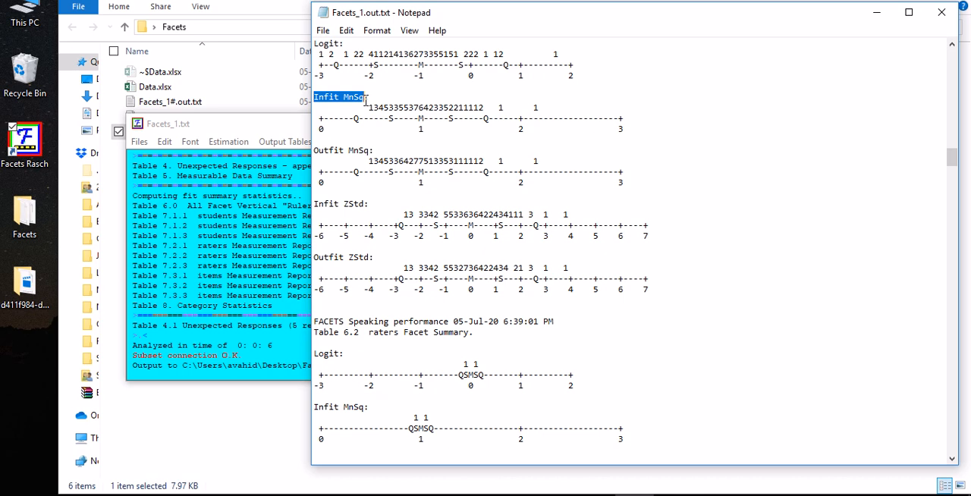
drag(313, 150, 371, 150)
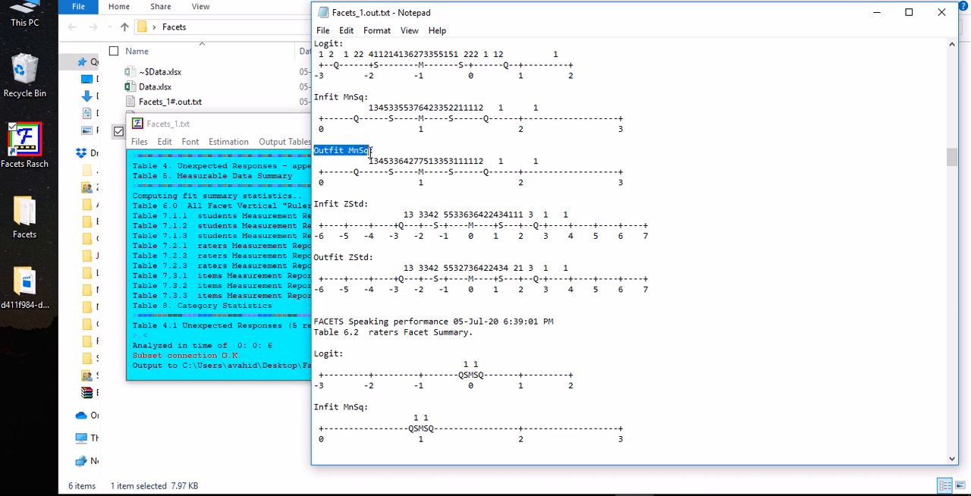
click(350, 204)
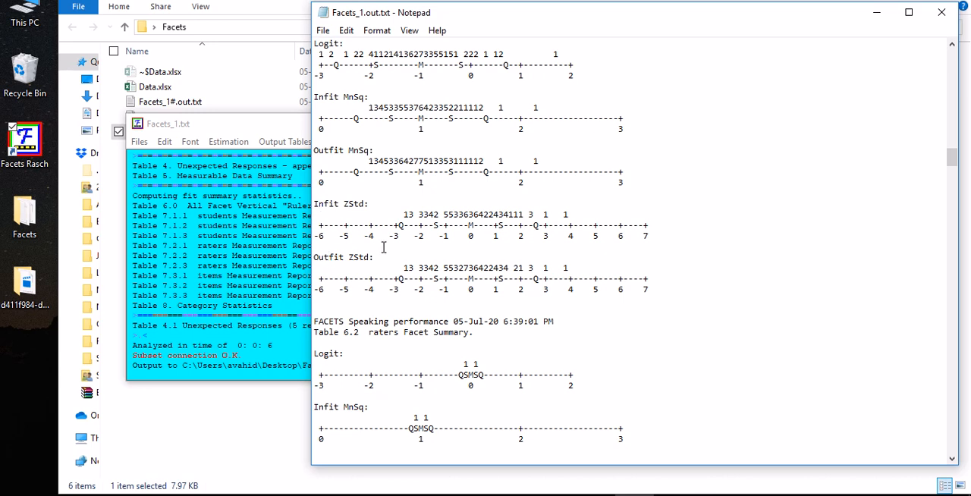
scroll(383, 248, up, 1)
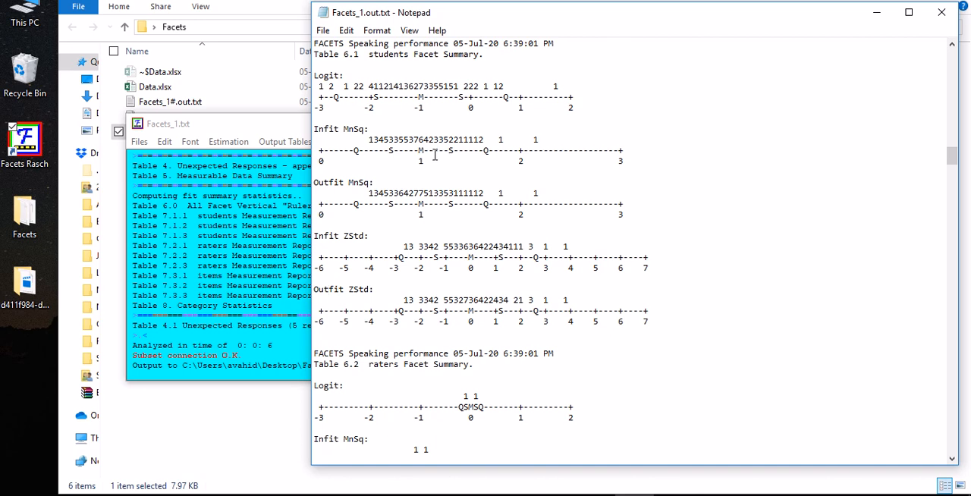
drag(319, 181, 338, 179)
click(335, 179)
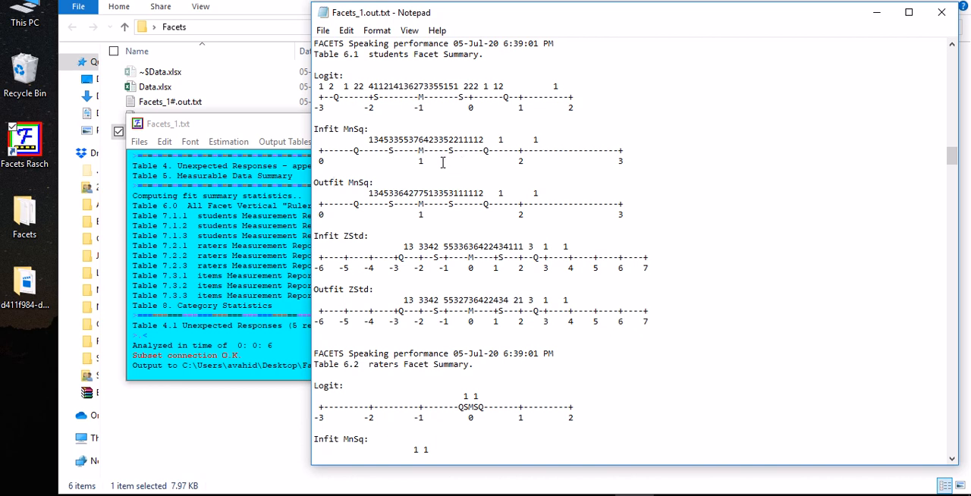
Examine the students' Infit ZStd distribution plot in Table 6.1, marking the ZStd label
scroll(429, 168, down, 1)
double_click(346, 205)
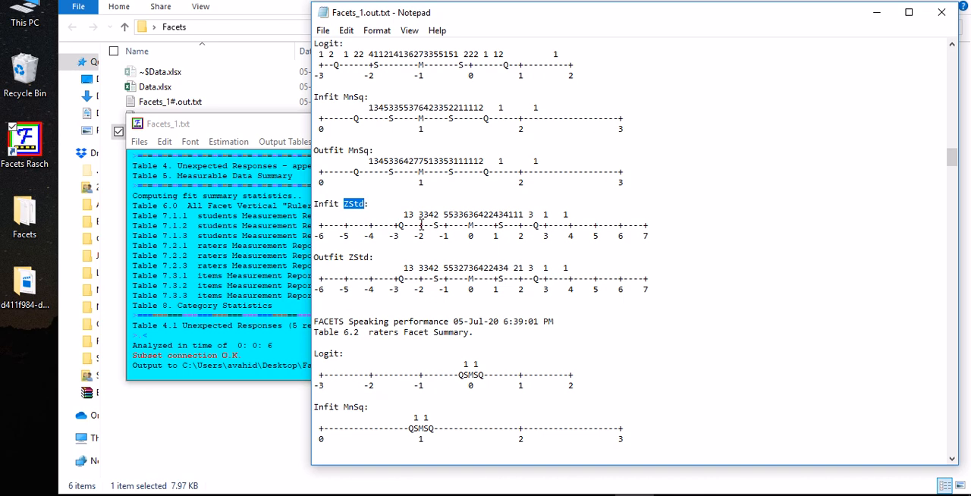
scroll(421, 224, down, 2)
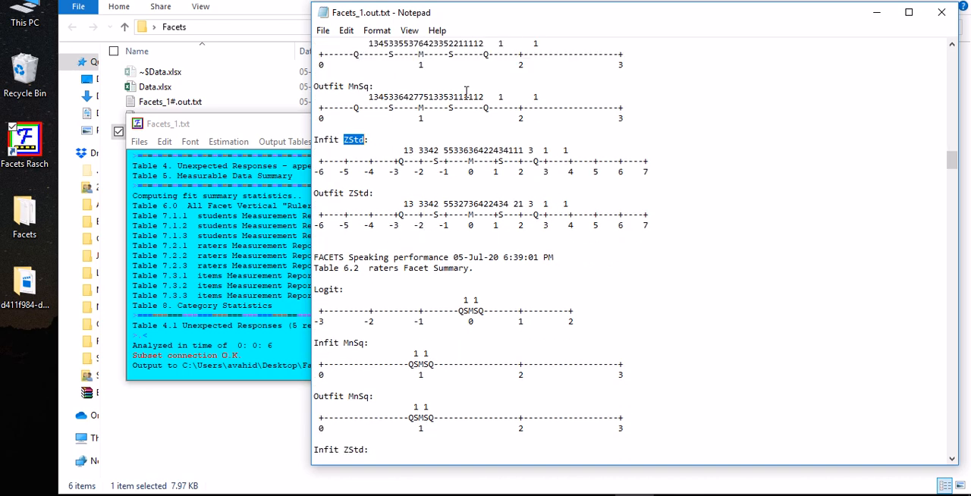
Look through the students Measurement Report in Table 7.1.1, from the student numbers to the summary rows and back
scroll(496, 174, down, 15)
scroll(496, 174, down, 10)
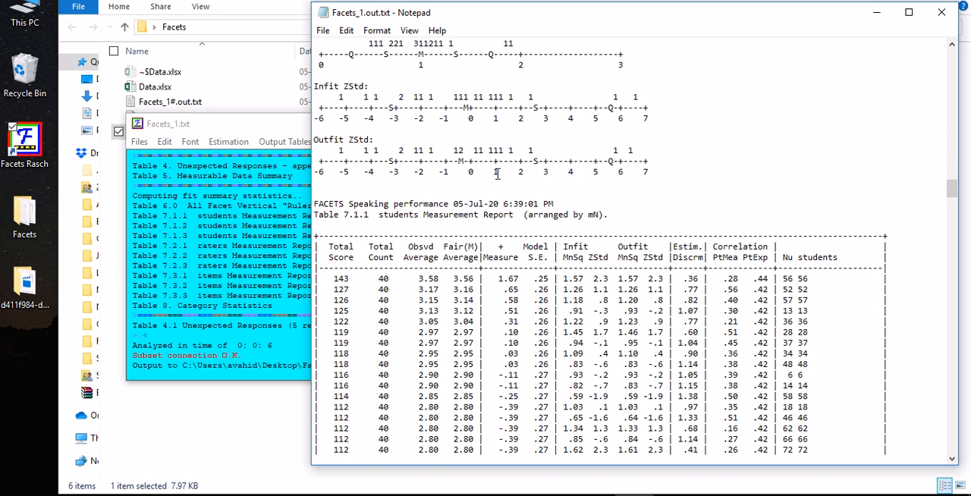
scroll(496, 174, up, 1)
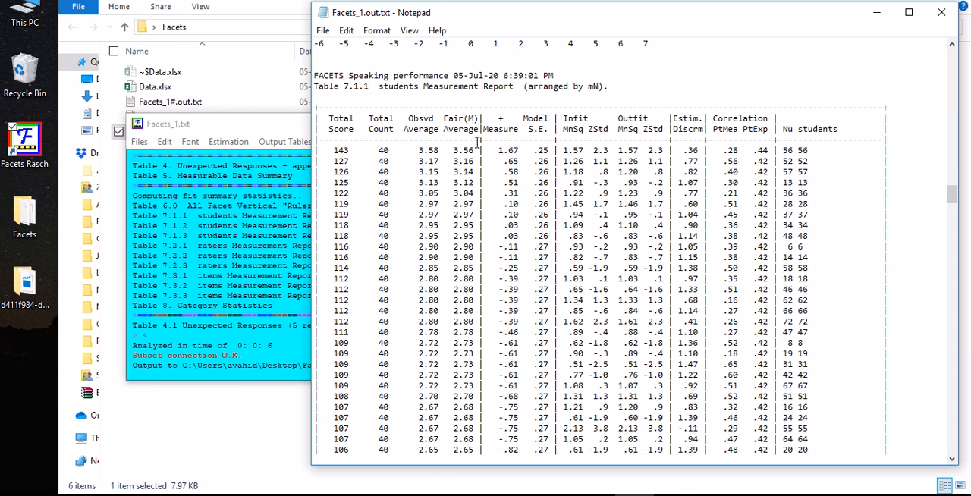
scroll(483, 148, down, 1)
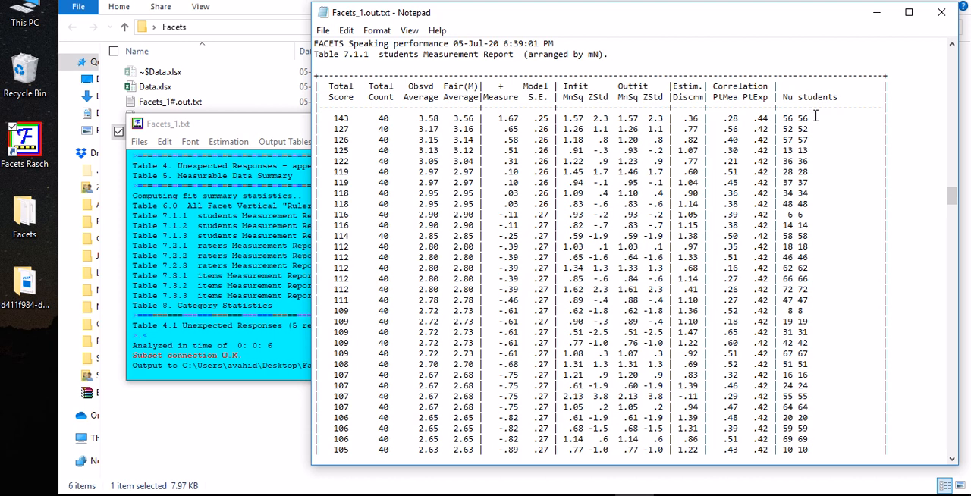
drag(814, 116, 781, 129)
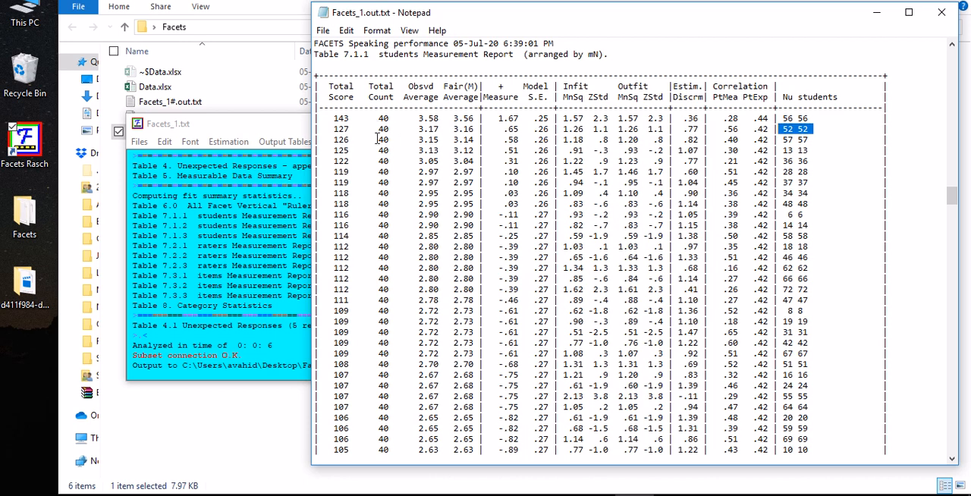
scroll(384, 231, down, 17)
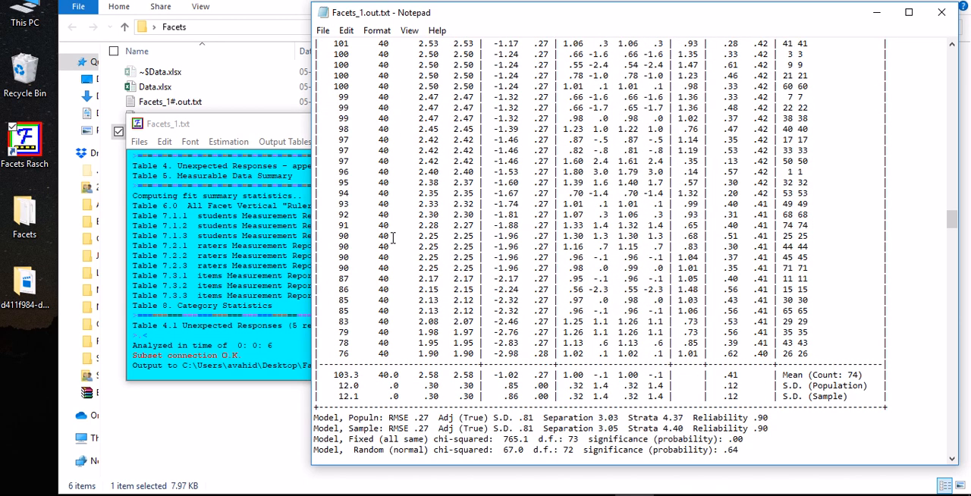
scroll(396, 237, up, 7)
scroll(396, 237, up, 10)
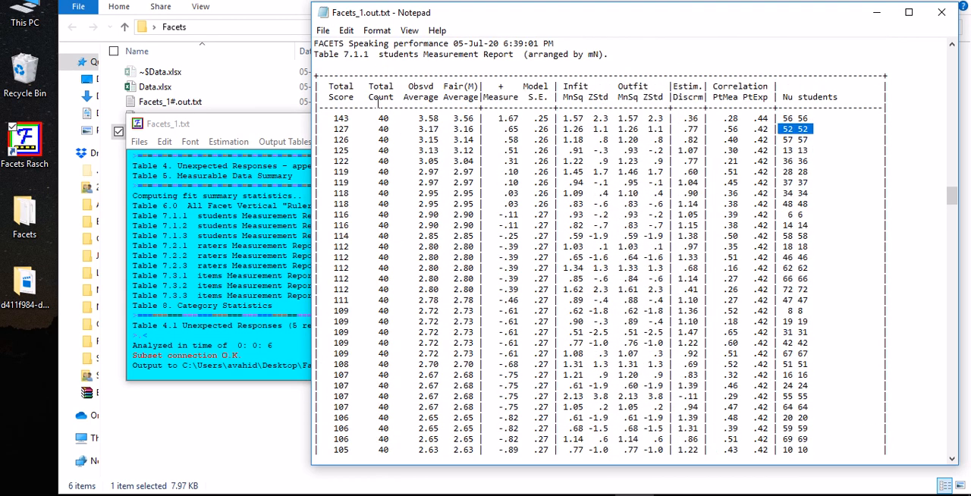
Examine the Total Score and Total Count of the first-listed student in Table 7.1.1
drag(327, 118, 378, 118)
drag(782, 129, 790, 129)
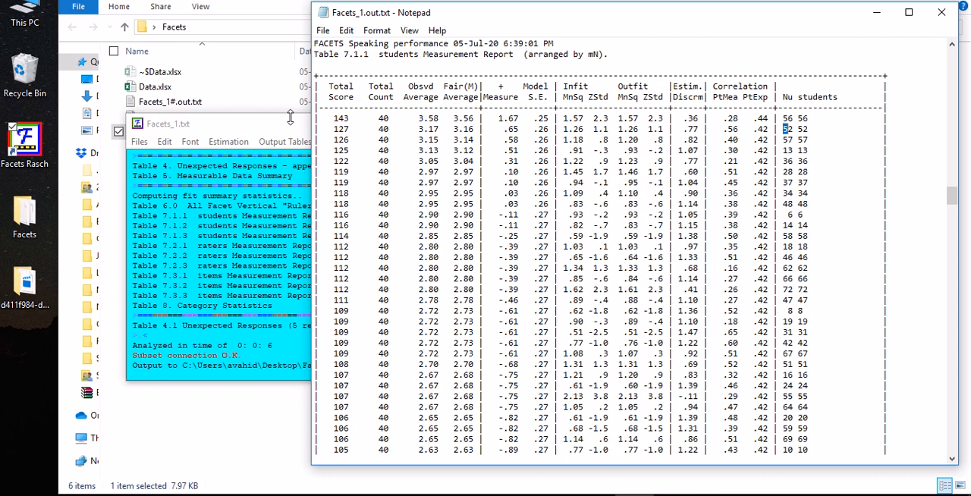
click(343, 131)
drag(334, 118, 345, 120)
click(383, 119)
Compare the Observed Average with the Fair Average of the first-listed student in Table 7.1.1
drag(439, 120, 420, 118)
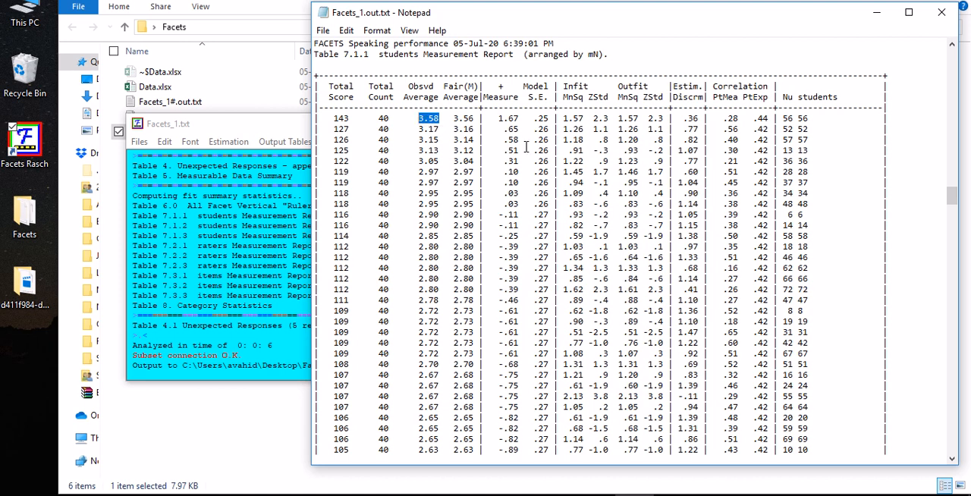
click(454, 117)
click(469, 121)
double_click(453, 85)
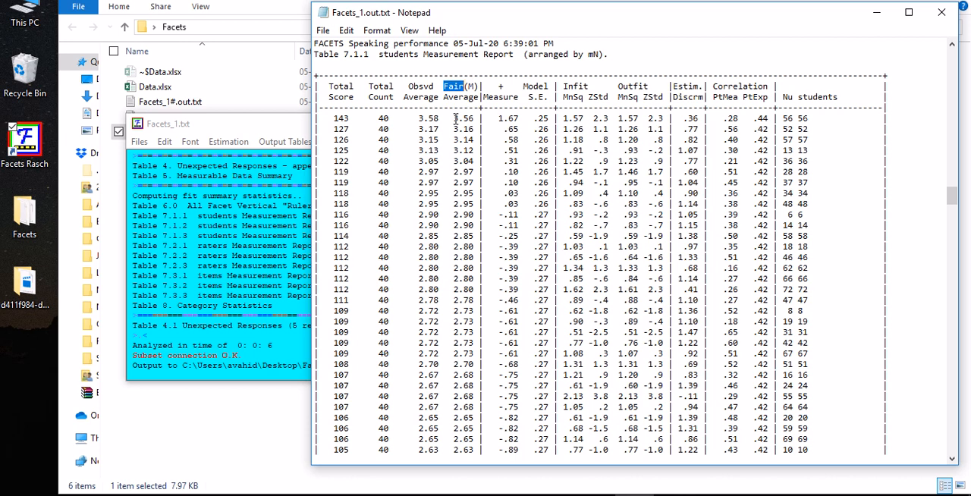
drag(455, 118, 478, 124)
drag(418, 119, 440, 118)
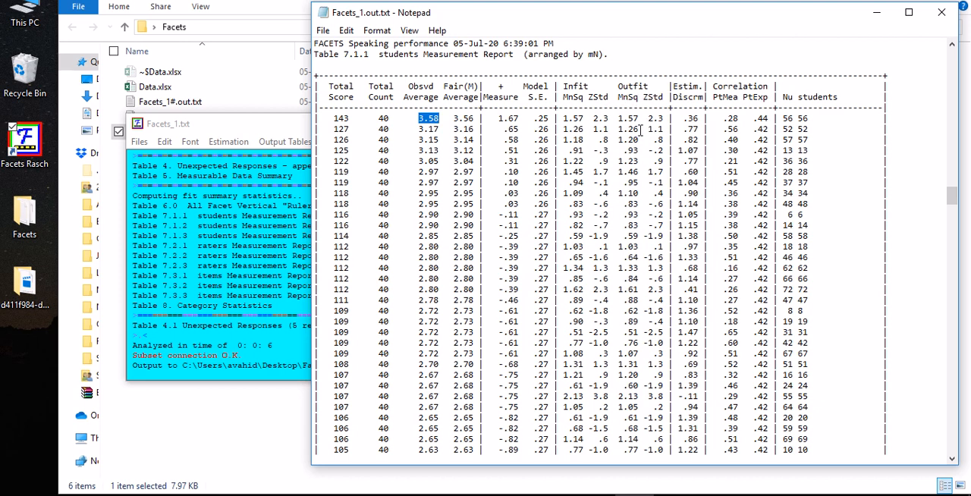
click(517, 495)
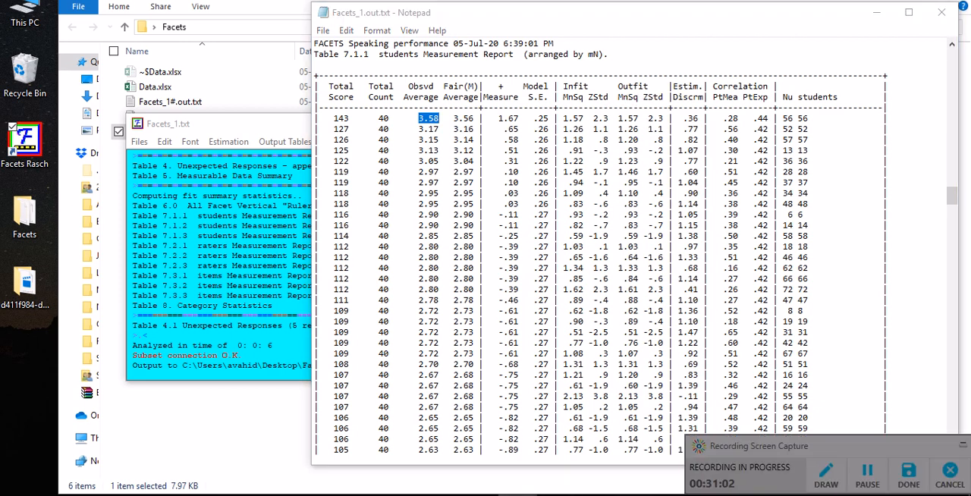
click(865, 481)
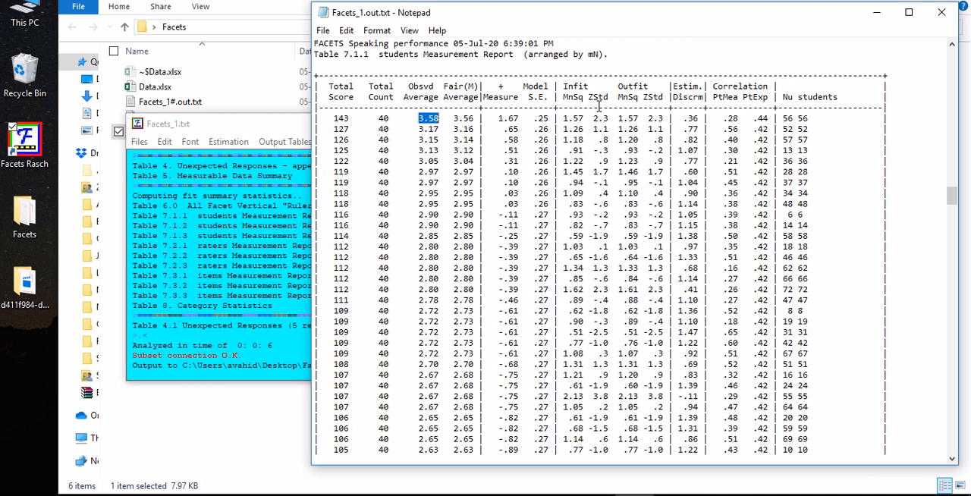
Examine the students' population Reliability and Separation statistics beneath Table 7.1.1
scroll(599, 183, down, 14)
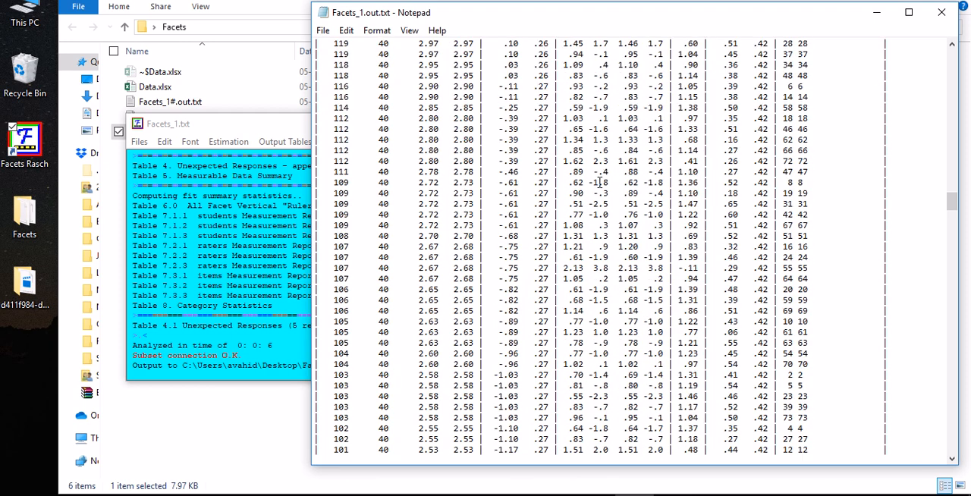
scroll(599, 183, down, 10)
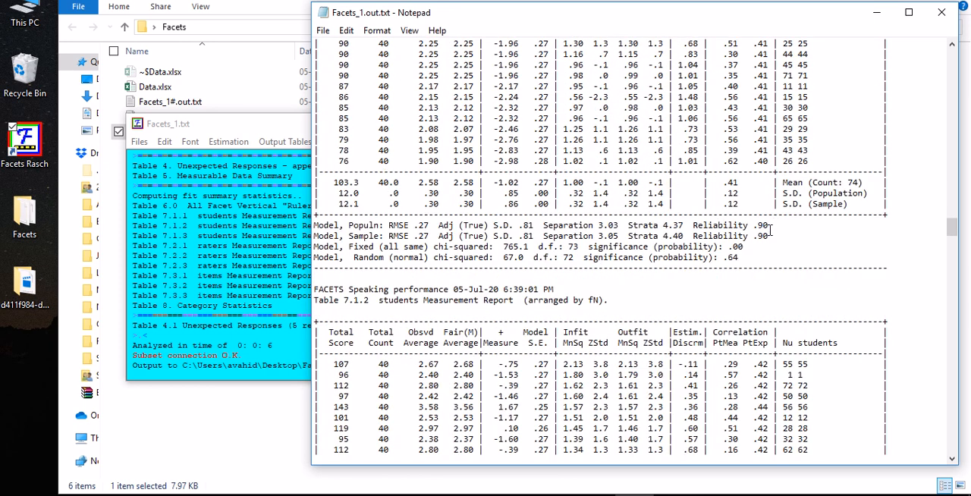
drag(753, 225, 767, 227)
click(775, 229)
drag(759, 226, 775, 226)
click(740, 226)
drag(540, 226, 607, 226)
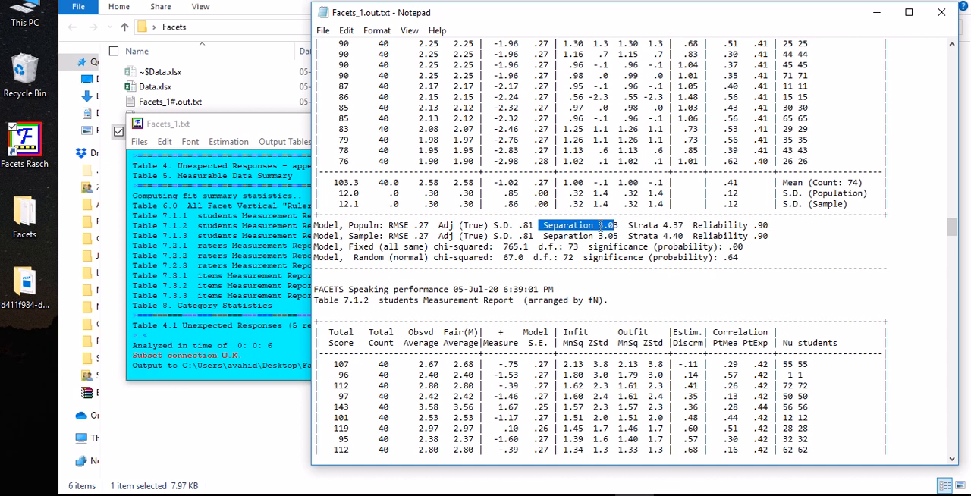
drag(602, 225, 612, 226)
Find Table 7.1.2, the students Measurement Report arranged by fN, and inspect its heading and fit columns
scroll(606, 241, down, 2)
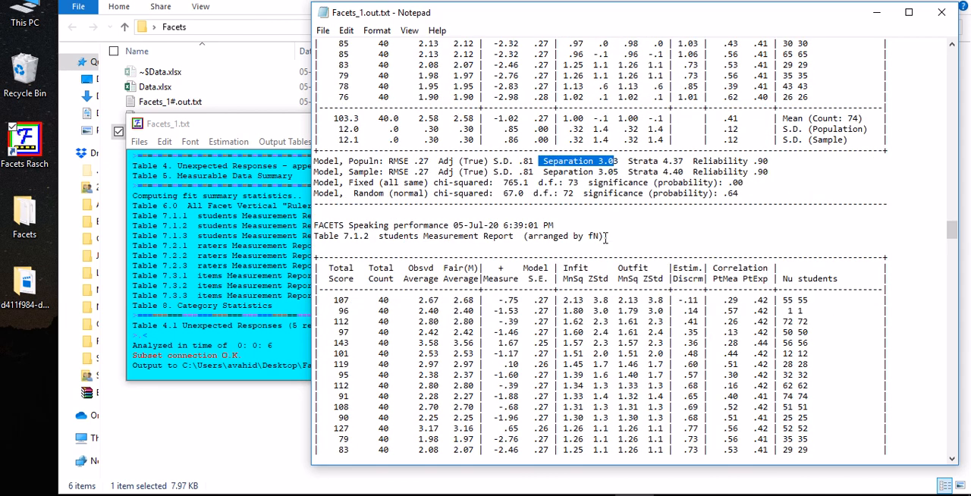
scroll(427, 235, down, 2)
drag(375, 172, 474, 180)
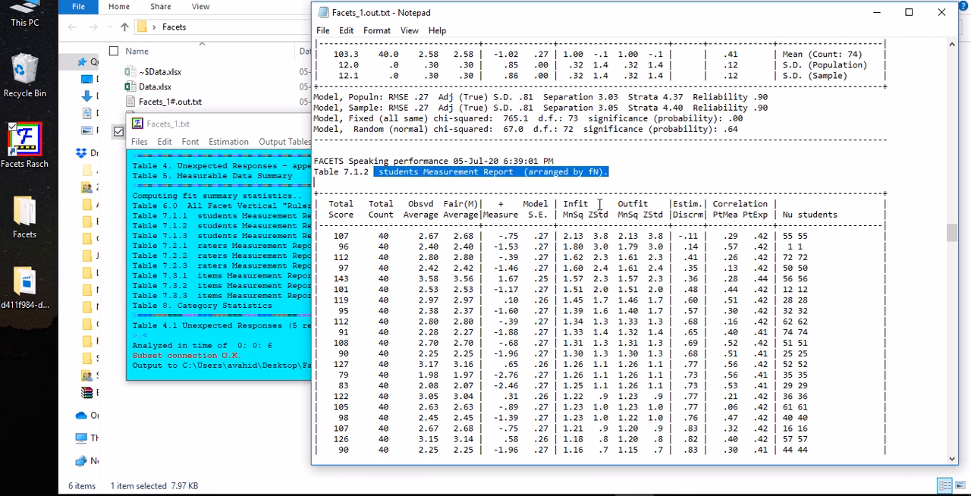
scroll(602, 212, down, 1)
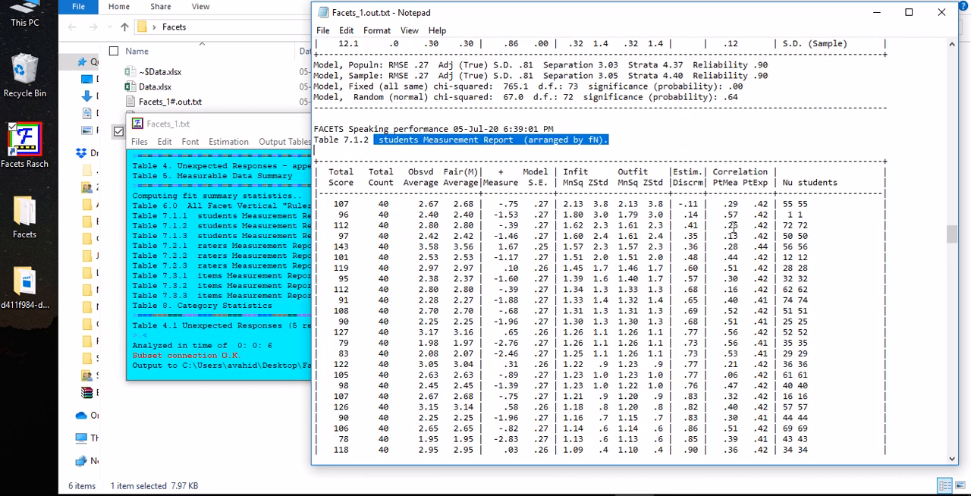
click(587, 143)
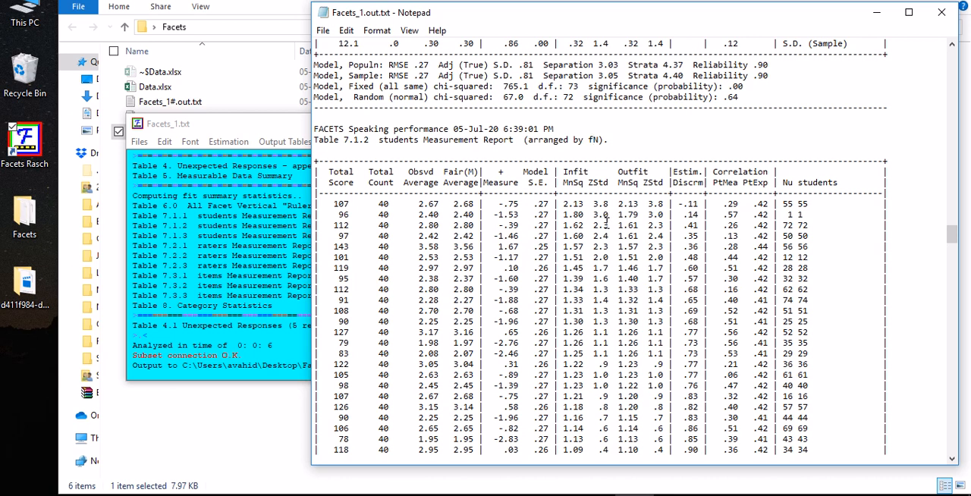
Inspect the highest Infit MnSq values in Table 7.1.2 and highlight the rows from student 55 through student 12
scroll(605, 218, down, 1)
drag(561, 172, 587, 167)
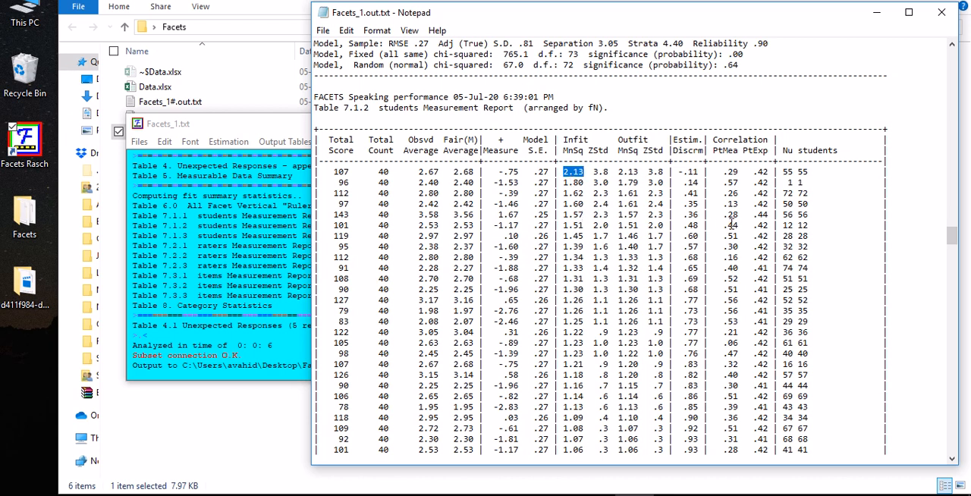
drag(819, 225, 317, 160)
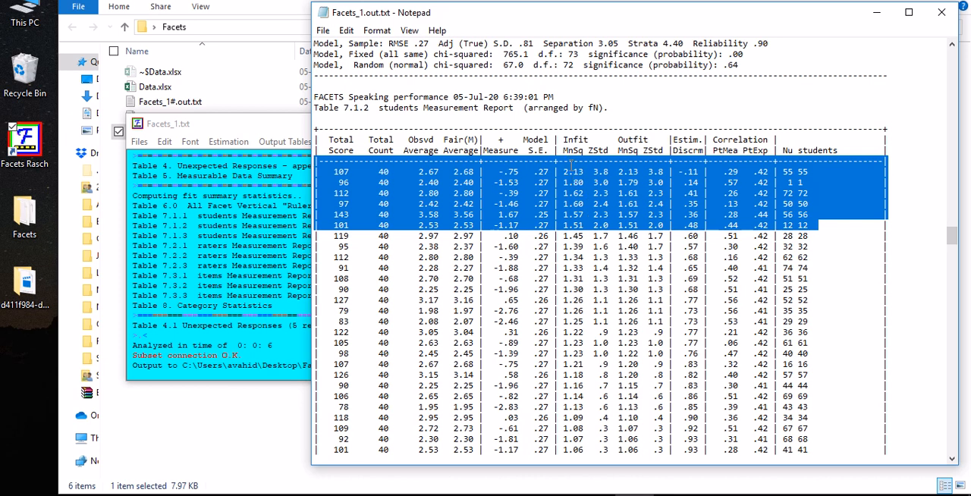
Find Table 7.1.3 and check that the students Measurement Report is arranged by N
scroll(570, 168, down, 20)
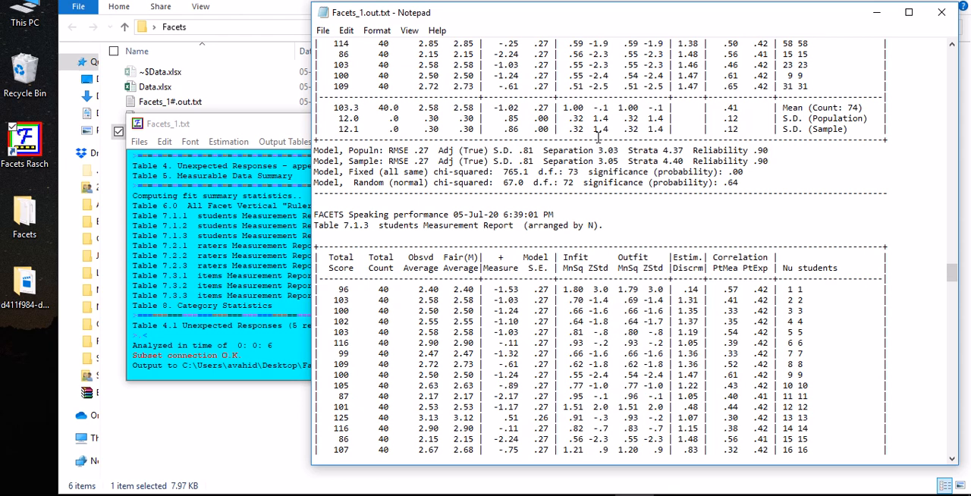
scroll(621, 200, down, 2)
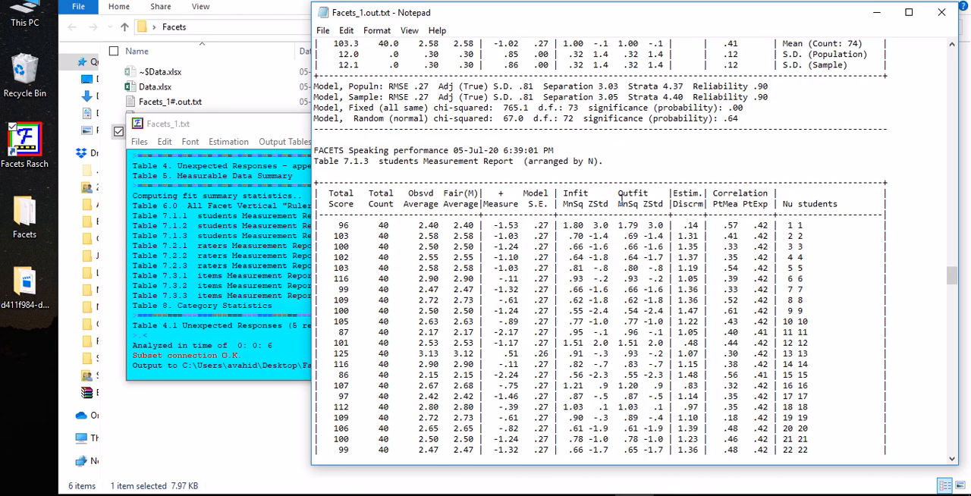
drag(587, 161, 605, 161)
Go to the raters Measurement Report in Table 7.2.1 and widen the report window so its rows do not wrap
scroll(772, 232, down, 20)
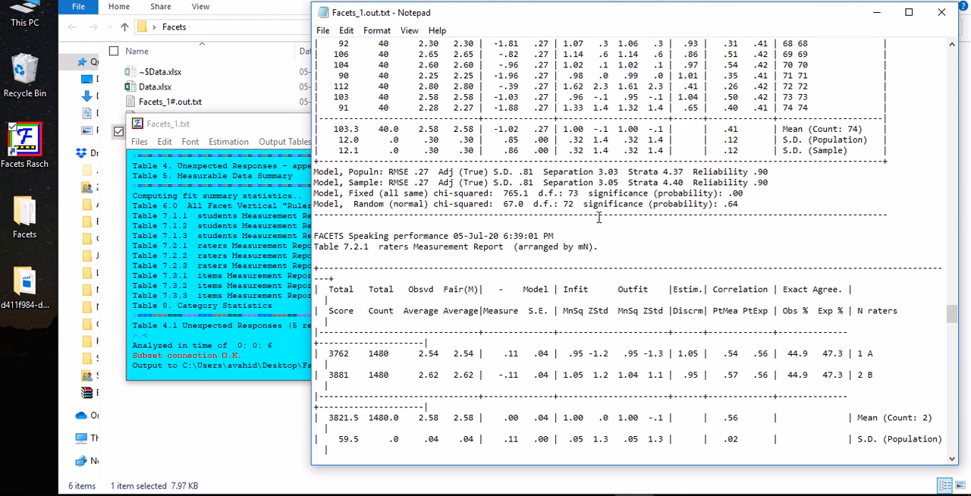
scroll(664, 233, down, 7)
scroll(662, 243, up, 2)
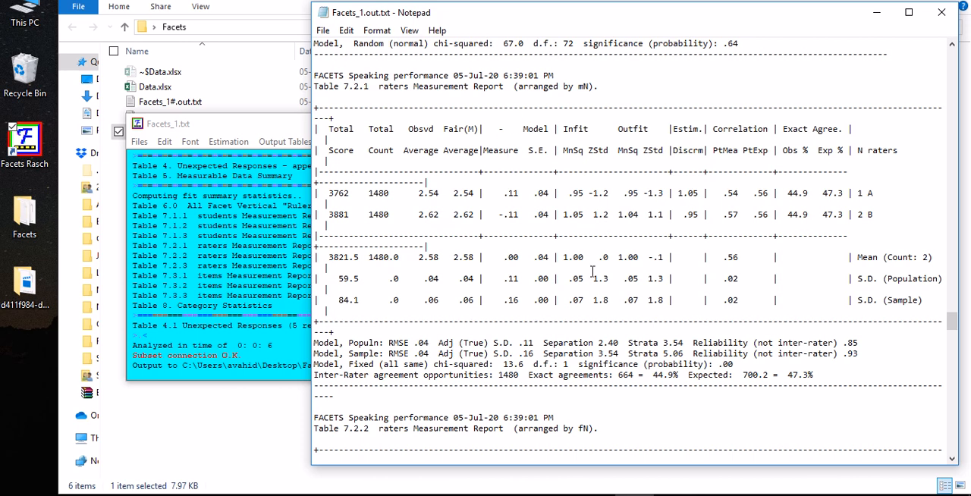
drag(311, 279, 171, 273)
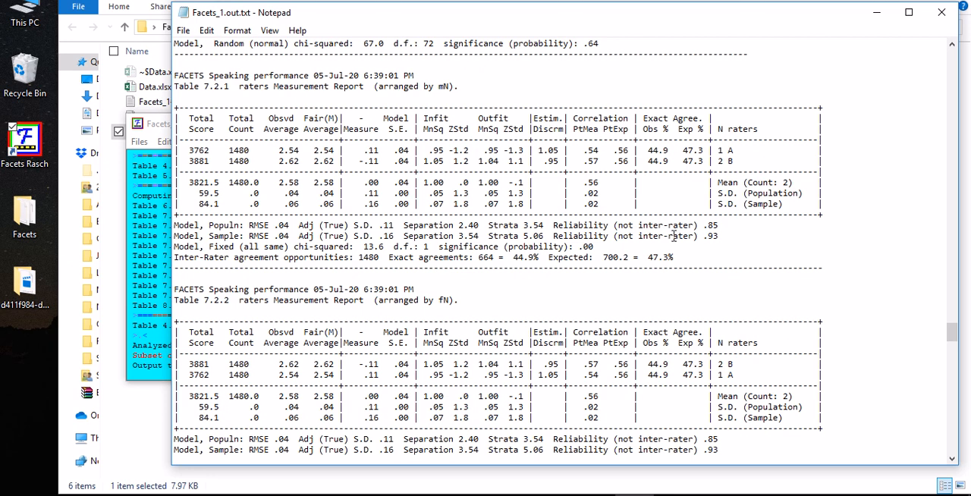
Examine rater B's Infit MnSq and the raters' population Separation statistic in Table 7.2.1
scroll(713, 228, up, 1)
scroll(449, 235, down, 1)
mouse_move(427, 151)
mouse_down()
mouse_move(502, 153)
mouse_move(424, 156)
mouse_up()
scroll(465, 190, down, 1)
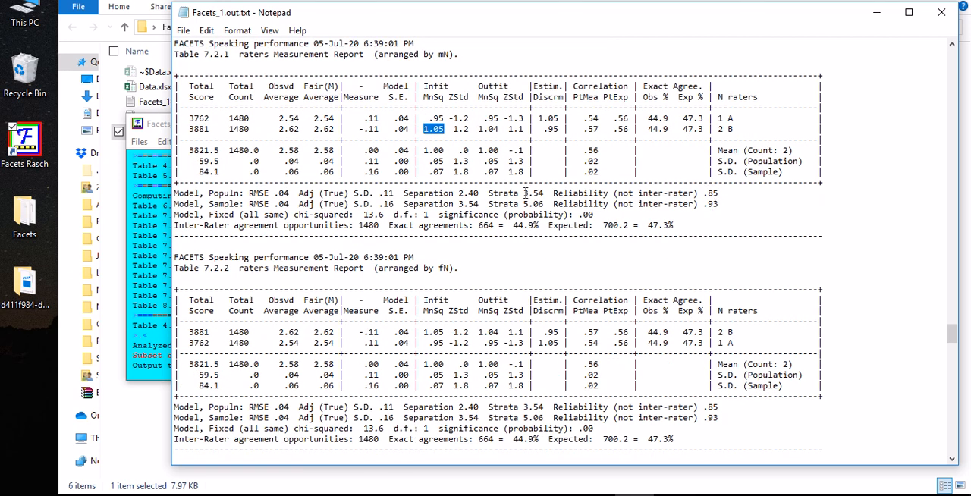
drag(457, 192, 478, 195)
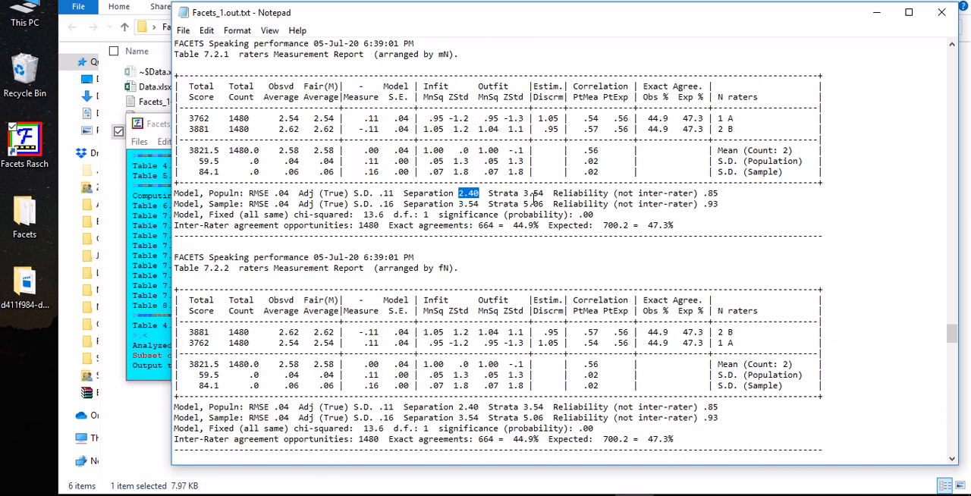
Compare the severity measures of raters A and B in Table 7.2.1
drag(364, 118, 386, 118)
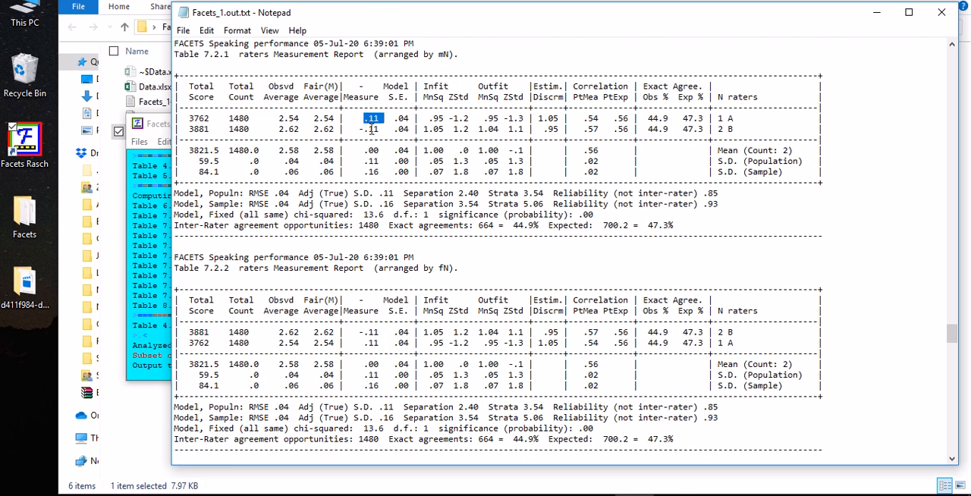
mouse_move(378, 129)
mouse_down()
mouse_move(364, 119)
mouse_move(360, 129)
mouse_up()
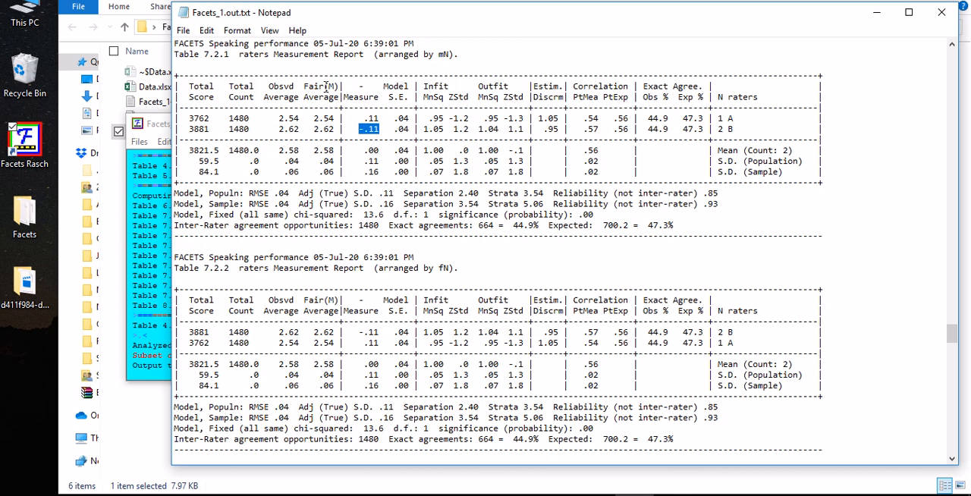
click(384, 131)
double_click(378, 131)
drag(388, 118, 365, 118)
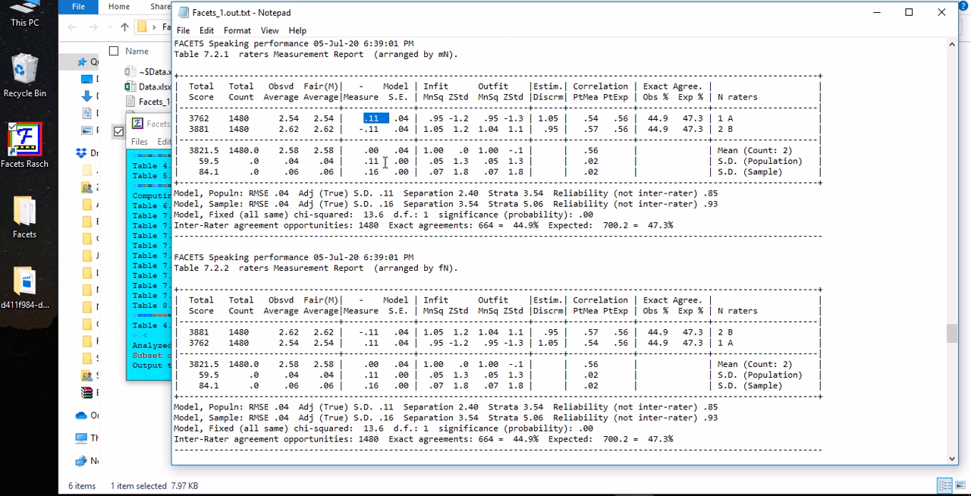
Examine the items' population Separation and Reliability in Table 7.3.1 and continue to Table 7.3.2
scroll(403, 194, down, 13)
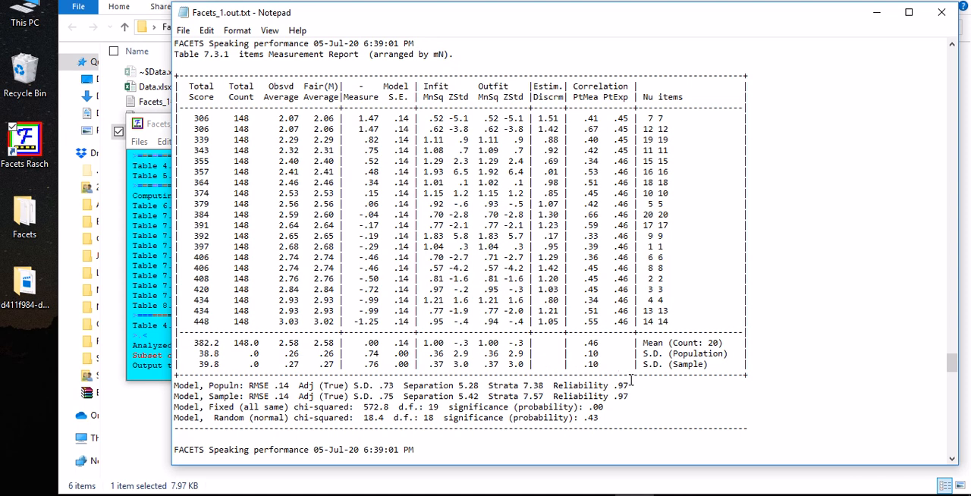
scroll(633, 388, down, 1)
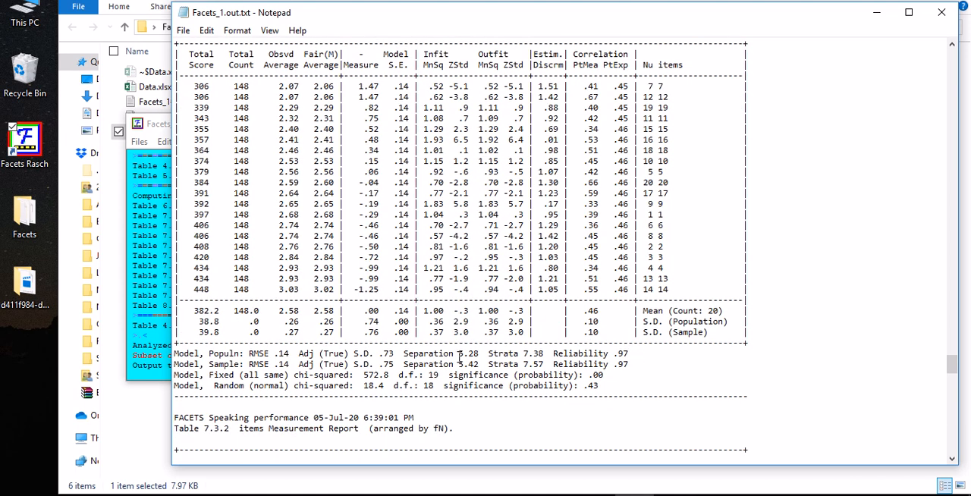
drag(458, 354, 483, 356)
scroll(524, 436, down, 1)
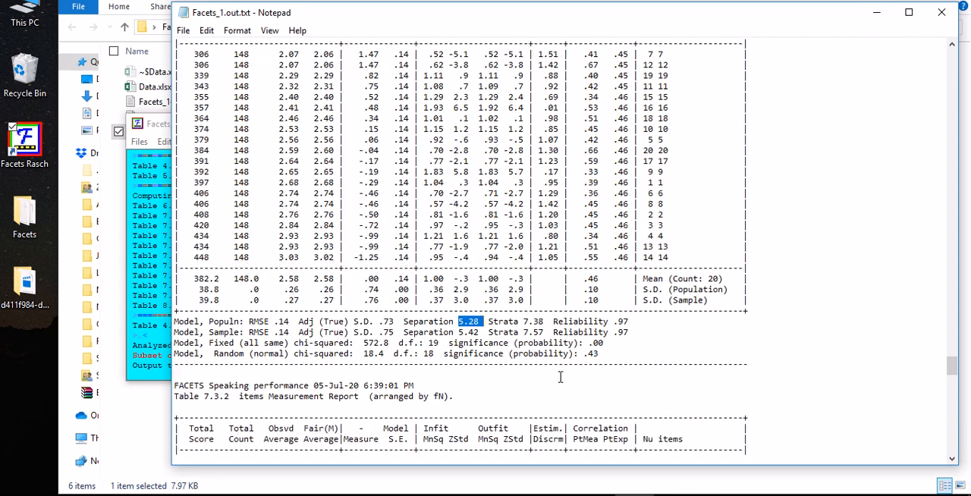
scroll(652, 338, up, 1)
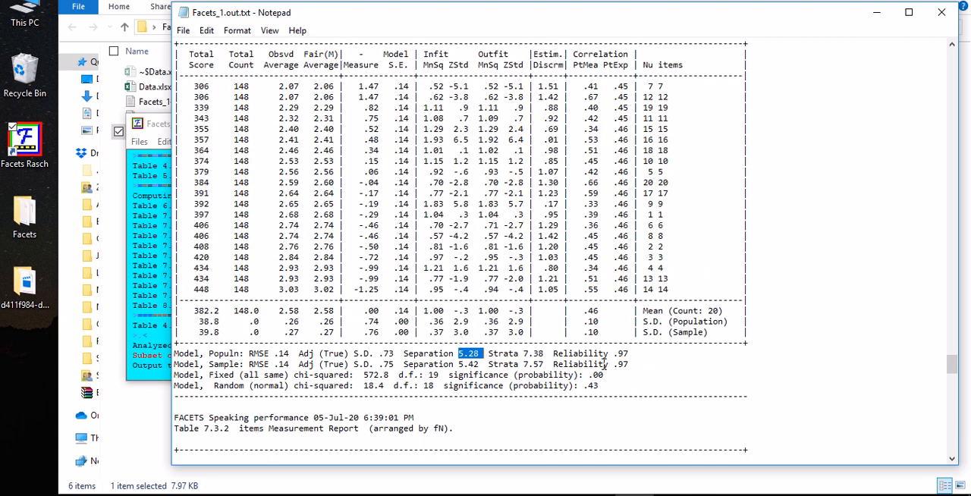
drag(553, 353, 629, 355)
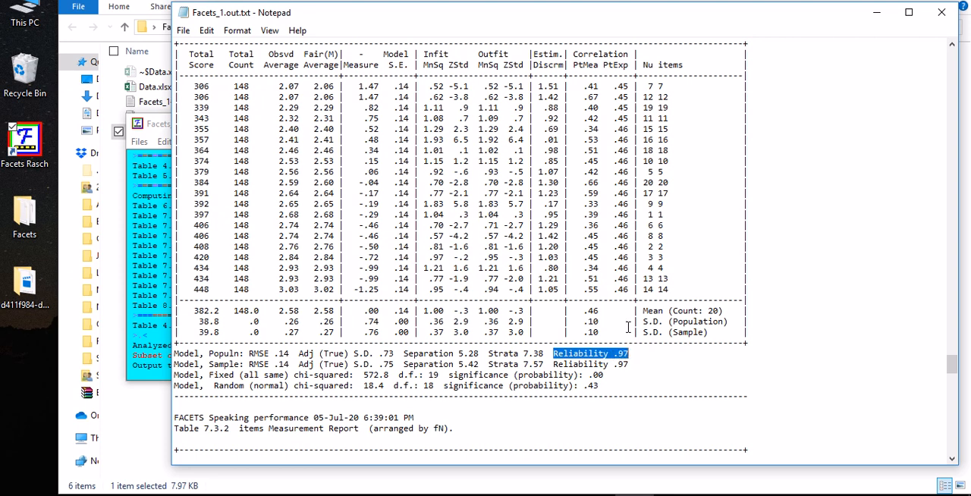
scroll(627, 325, down, 5)
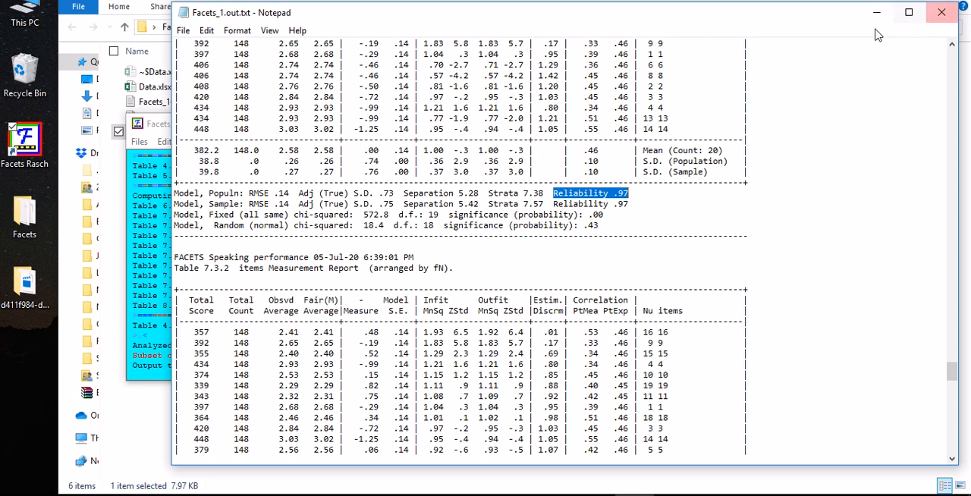
Close the Facets_1 report and its analysis window, and open the specification file Facets_2.txt in Notepad
click(929, 17)
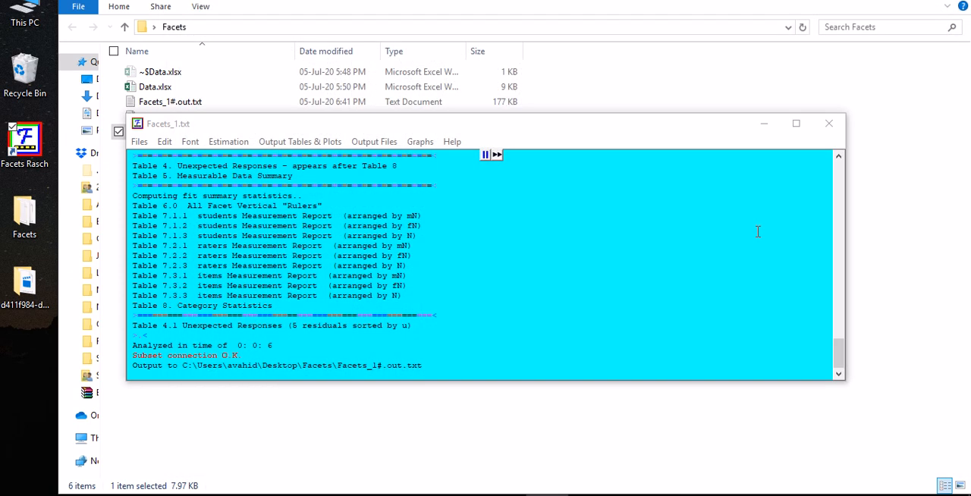
click(828, 123)
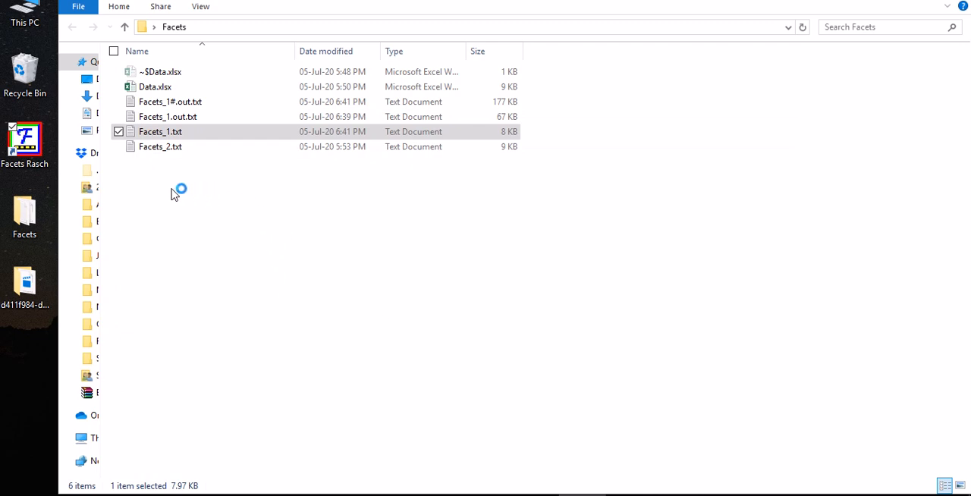
click(165, 152)
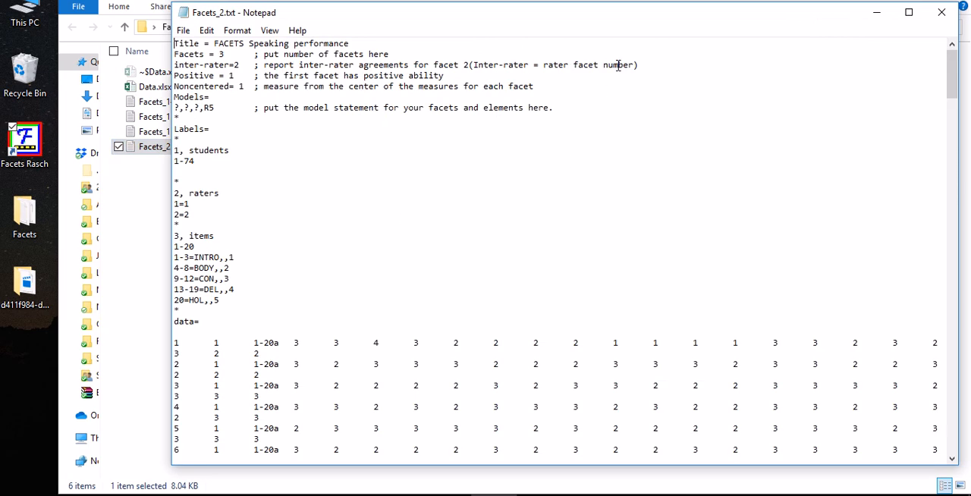
mouse_move(603, 17)
mouse_down()
mouse_move(618, 26)
mouse_move(619, 7)
mouse_move(607, 21)
mouse_up()
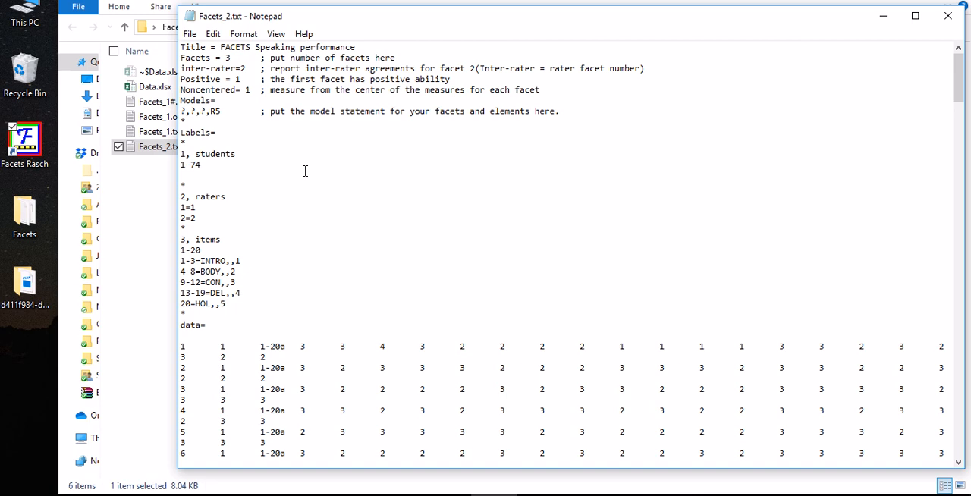
Examine the item group labels in Facets_2.txt, from 1-3=INTRO,,1 to 20=HOL,,5, under the items facet
scroll(254, 273, down, 2)
drag(245, 240, 180, 179)
click(192, 186)
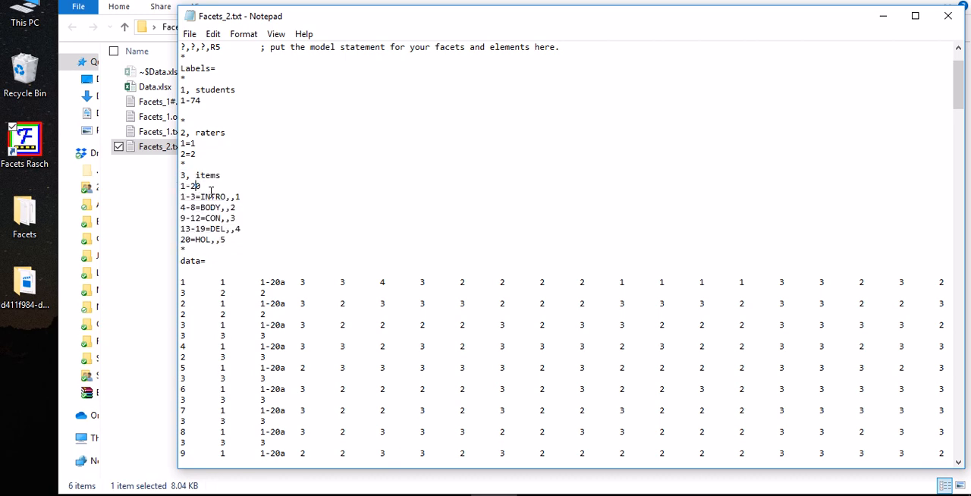
drag(180, 196, 242, 235)
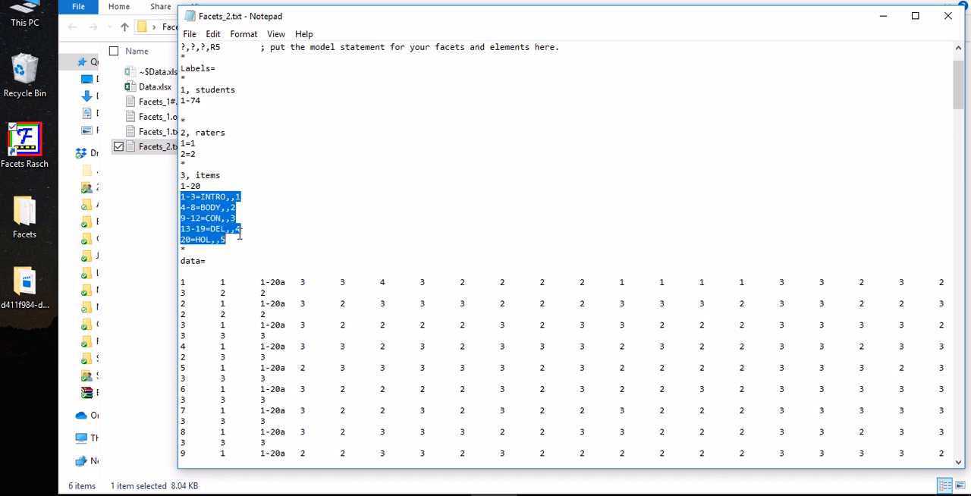
click(183, 196)
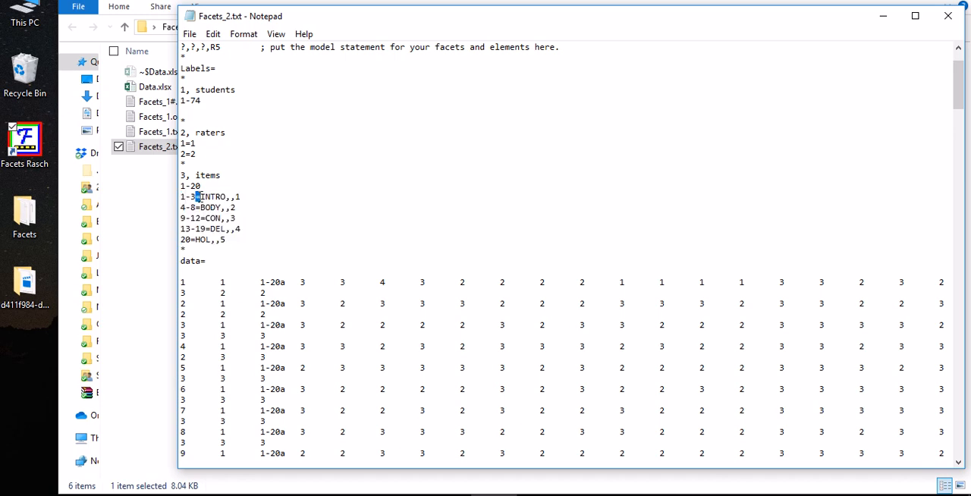
click(214, 197)
drag(202, 196, 222, 197)
click(252, 198)
drag(246, 195, 202, 206)
click(237, 219)
scroll(294, 137, up, 2)
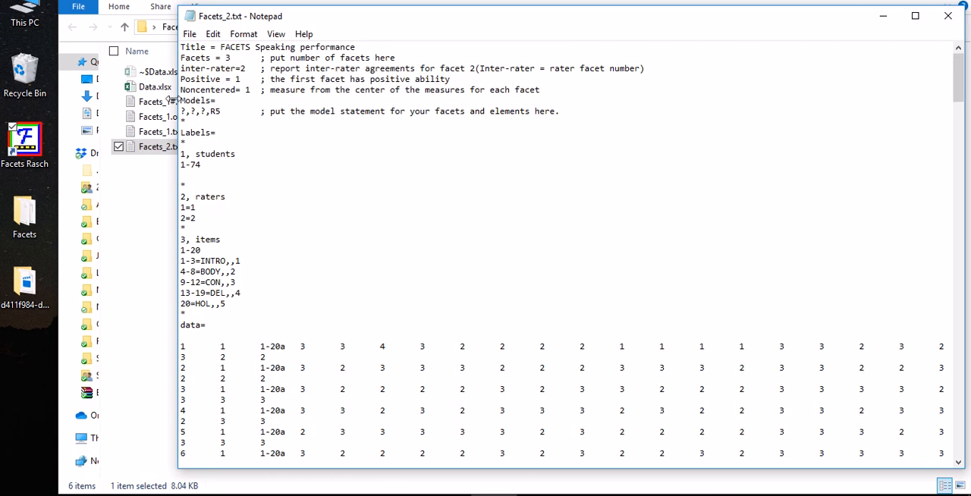
Close Facets_2.txt and run it through Facets with no extra specifications, accepting the proposed report output file name
click(948, 16)
drag(159, 150, 50, 152)
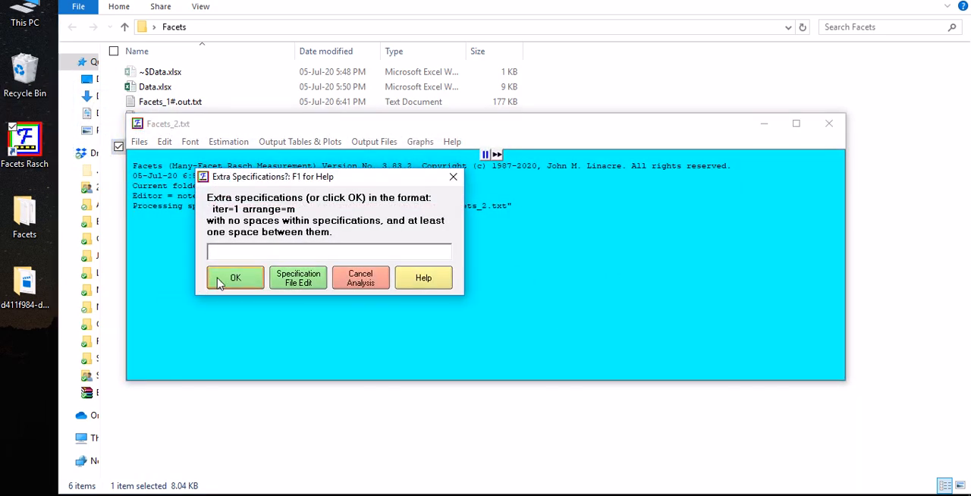
click(237, 279)
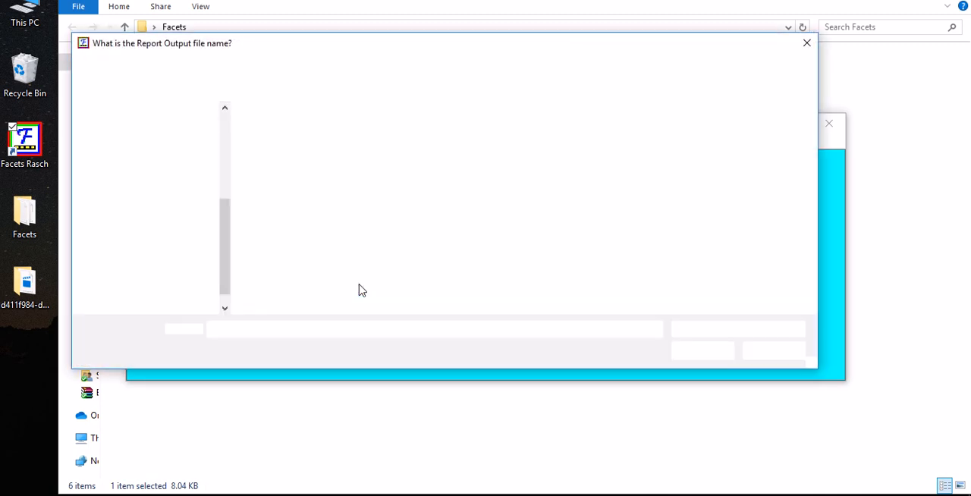
click(697, 350)
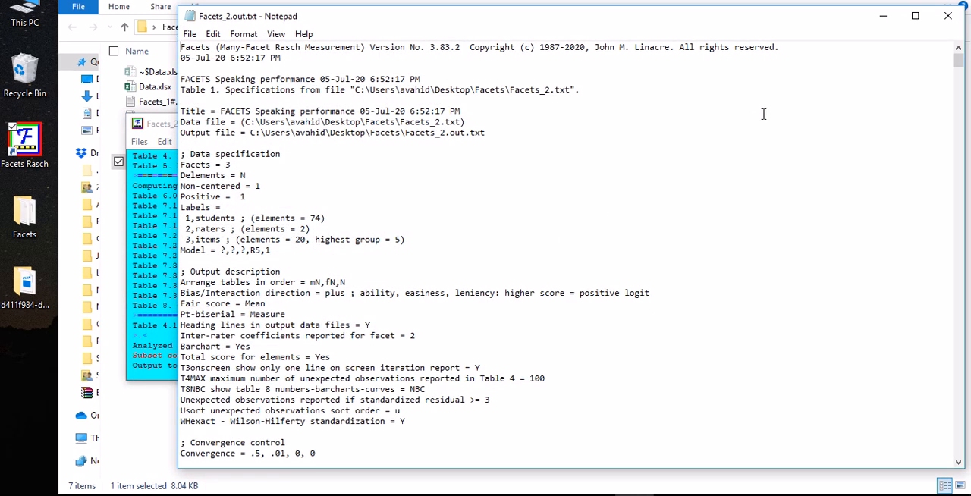
Check the analysis time and subset connection lines in the Facets log, and return to the Facets_2.out.txt report
click(154, 251)
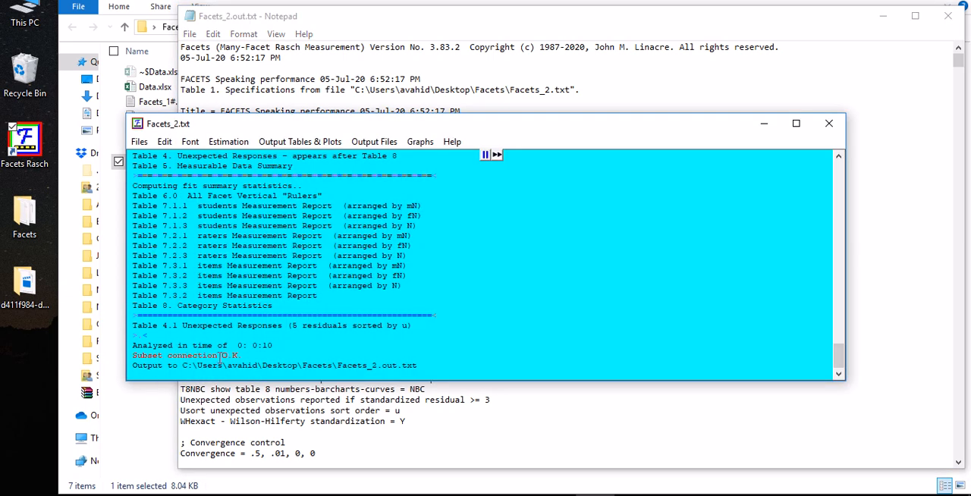
drag(250, 354, 130, 345)
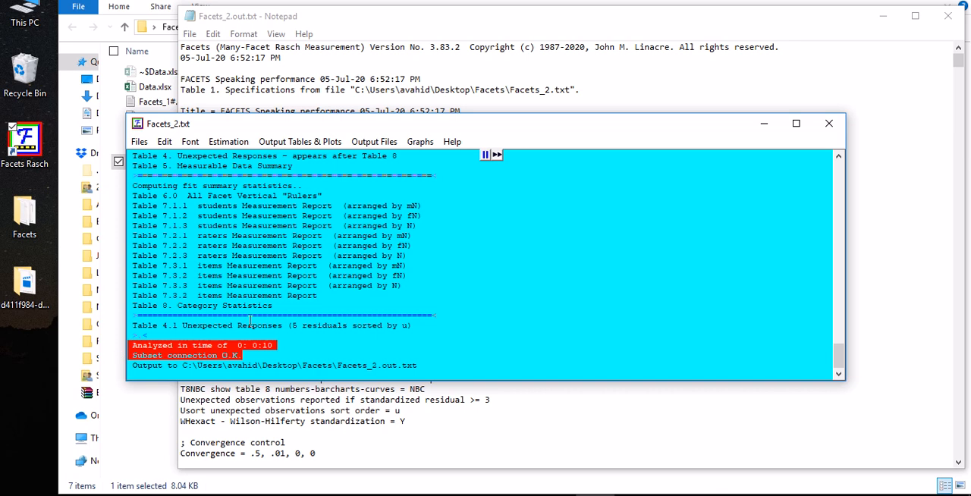
click(567, 21)
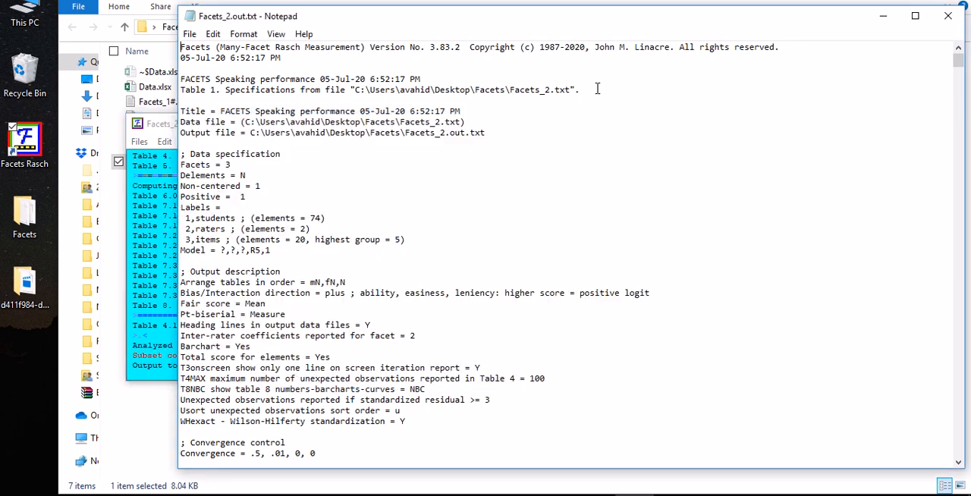
Go to Table 6.0 in the Facets_2 report and examine the labelled items, such as BODY and CON, on the vertical rulers
scroll(628, 143, down, 20)
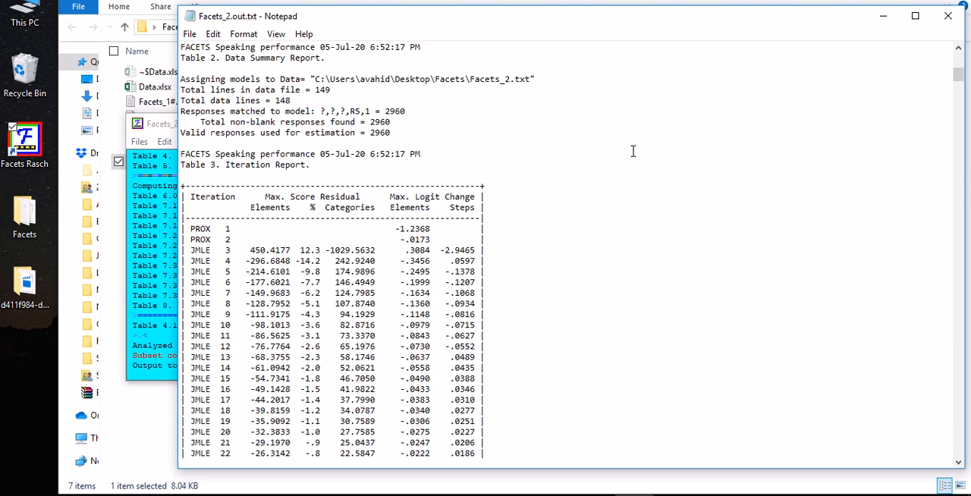
scroll(635, 154, down, 8)
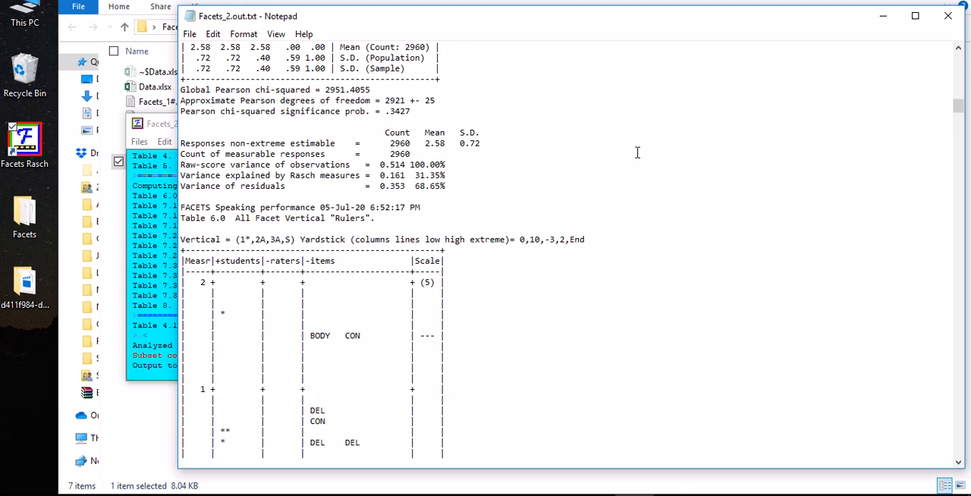
scroll(638, 151, down, 6)
scroll(638, 151, up, 3)
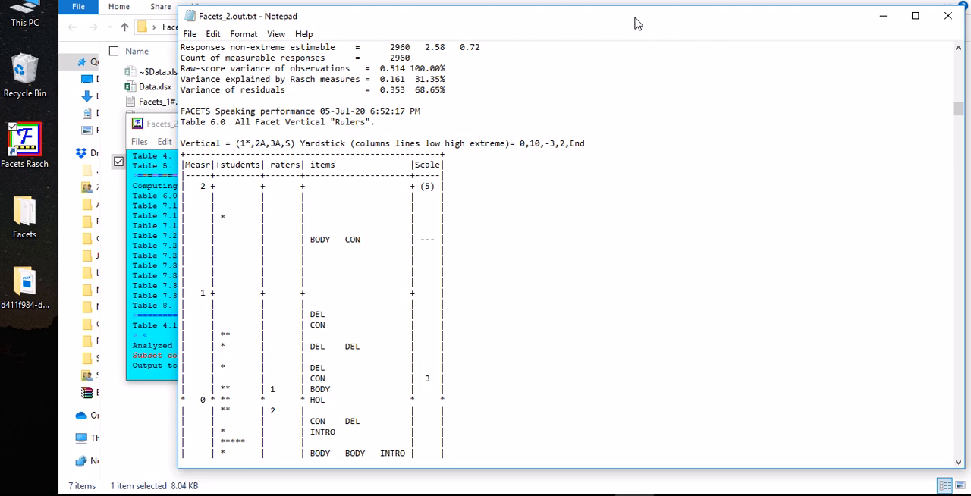
scroll(436, 283, down, 3)
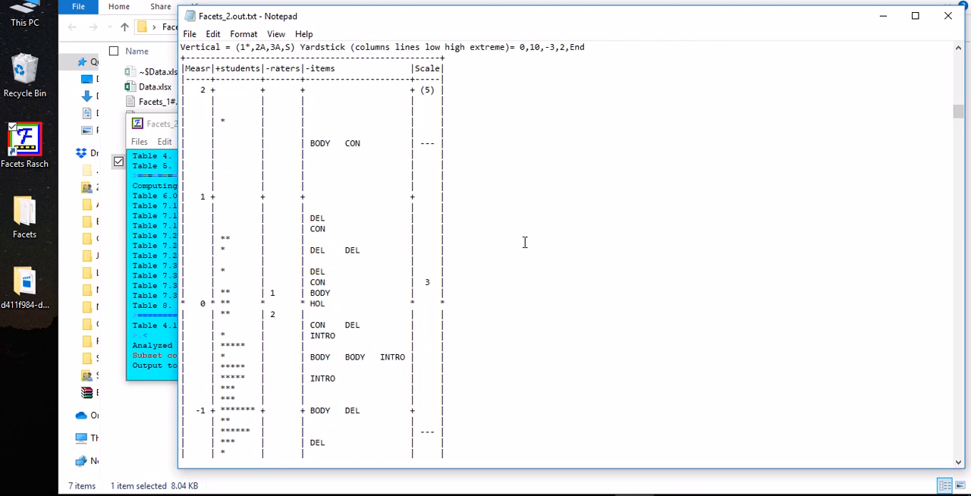
drag(309, 143, 362, 145)
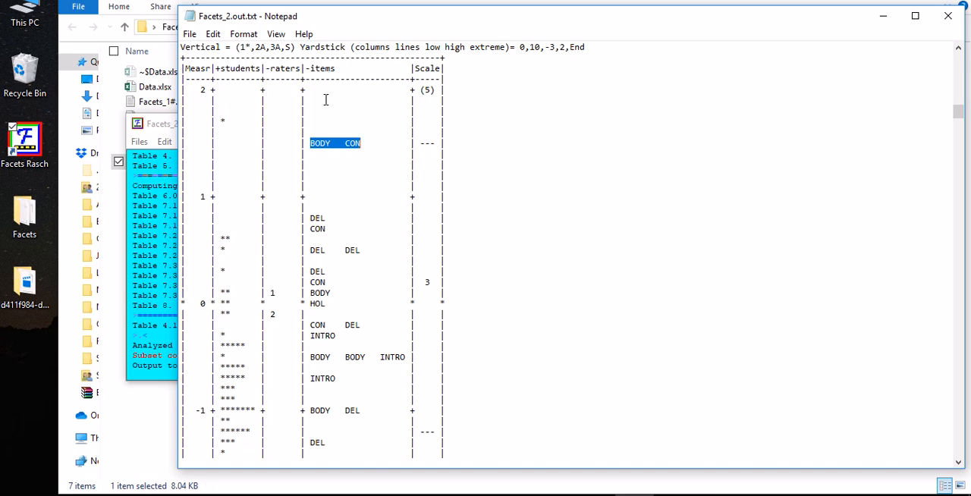
click(335, 151)
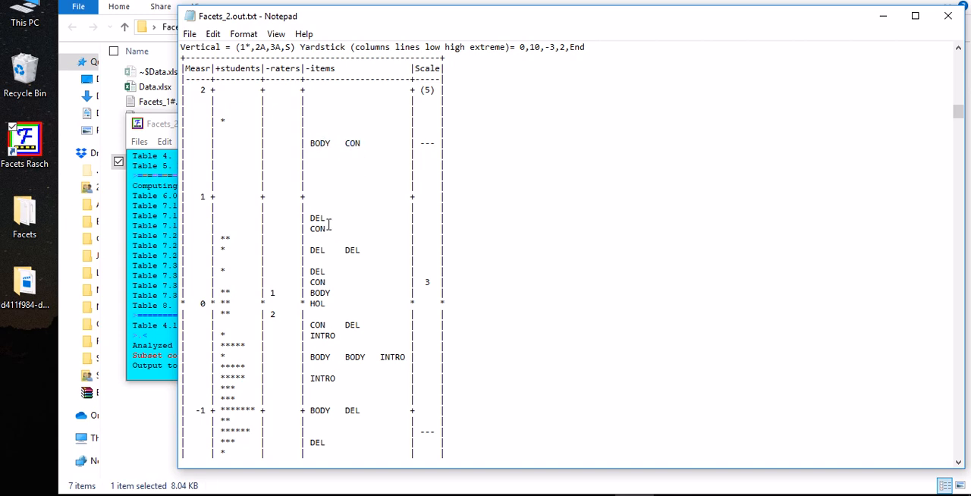
Examine the Group column and item labels in the items Measurement Reports, Tables 7.3.3 and 7.3.2
scroll(501, 235, down, 13)
scroll(514, 234, down, 20)
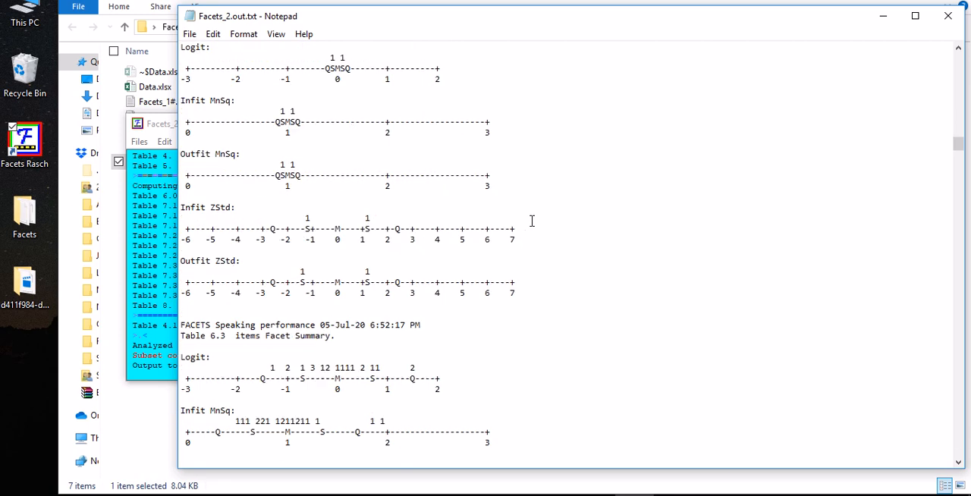
drag(964, 165, 966, 307)
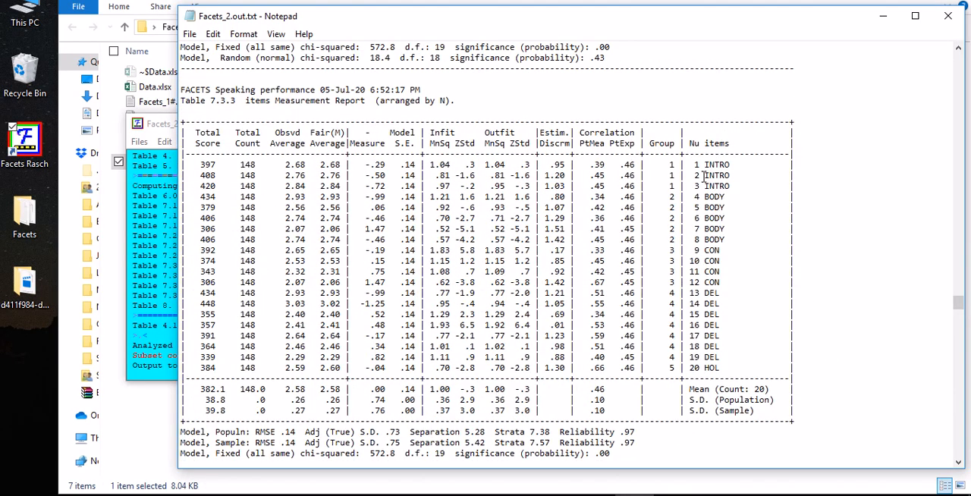
mouse_move(694, 164)
mouse_down()
mouse_move(746, 165)
mouse_move(720, 187)
mouse_move(691, 176)
mouse_move(696, 165)
mouse_up()
scroll(747, 204, up, 10)
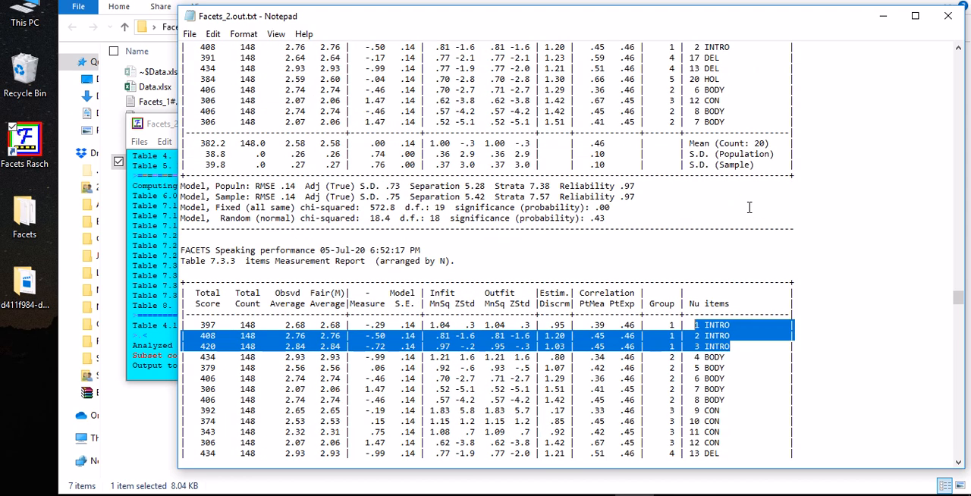
Close the Facets_2 report, move the analysis window off the file list, and open Facets_1.txt
click(947, 15)
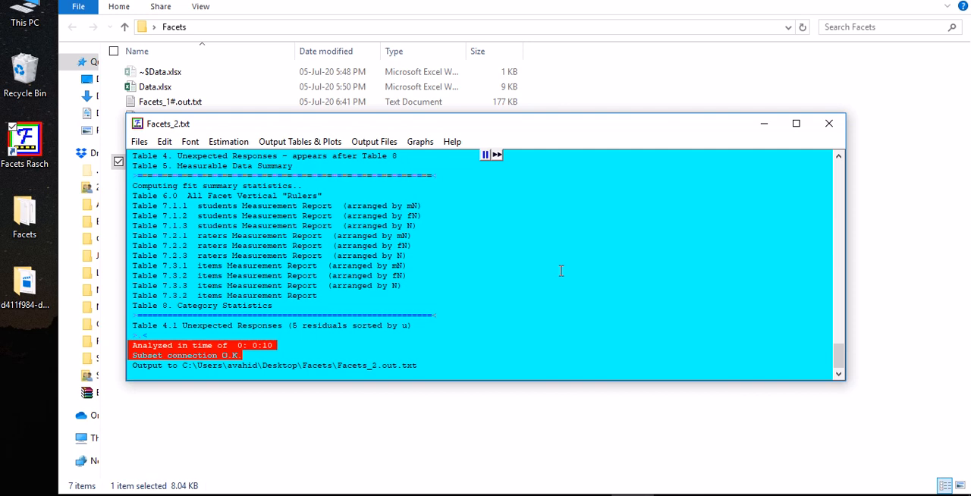
drag(468, 126, 540, 29)
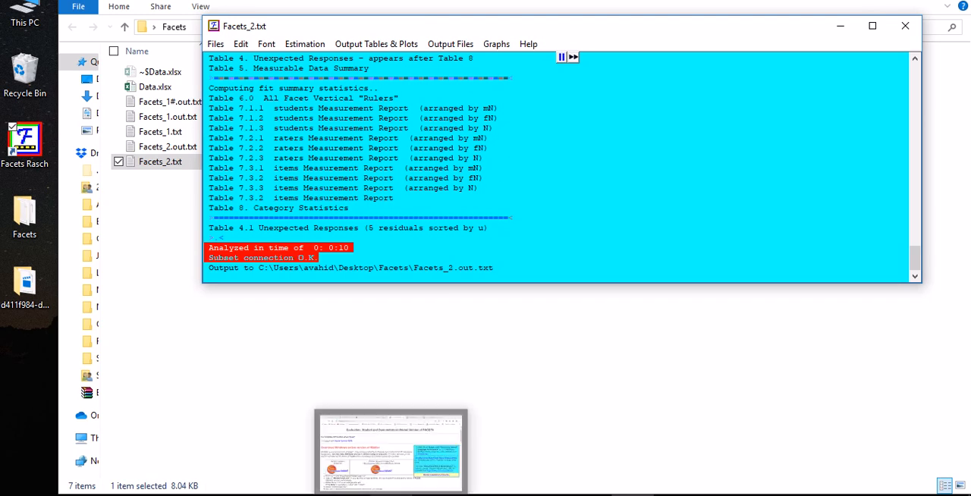
double_click(161, 132)
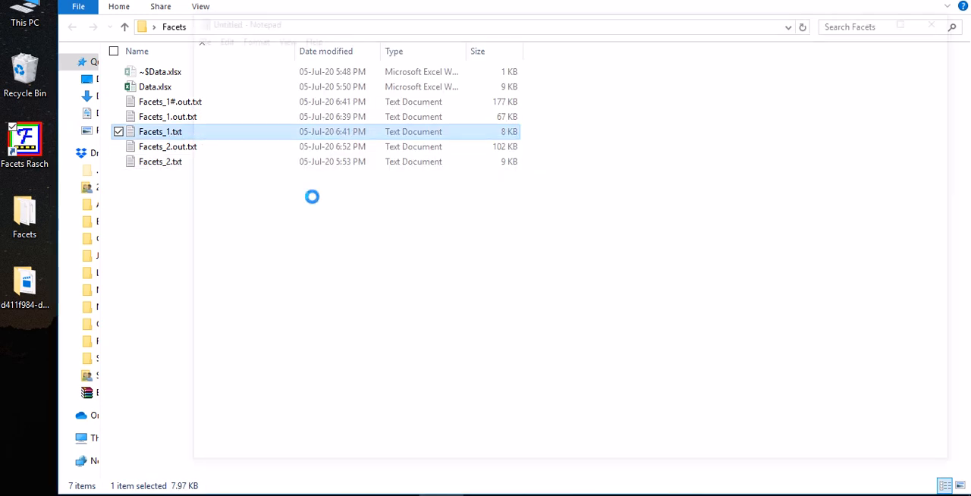
Review the specification lines above the data in Facets_1.txt, including the model statement ?,?,#,R5
drag(220, 272, 182, 33)
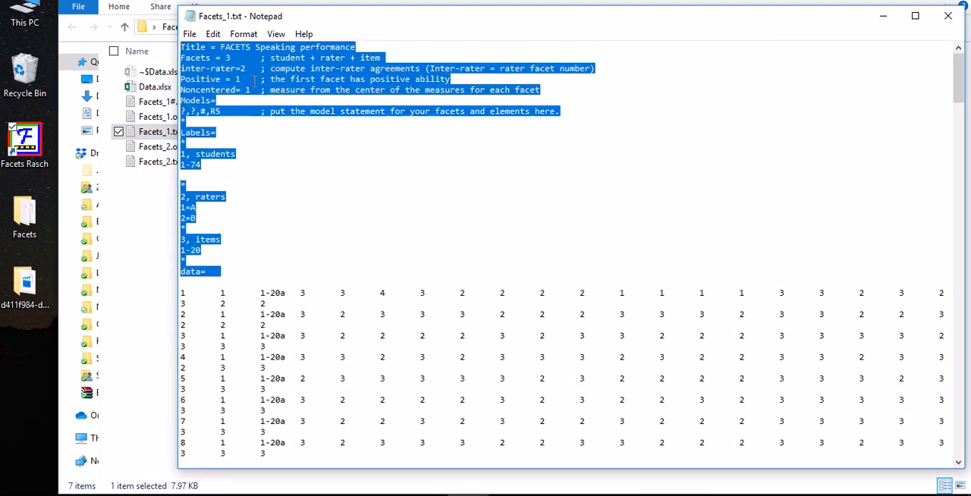
click(360, 140)
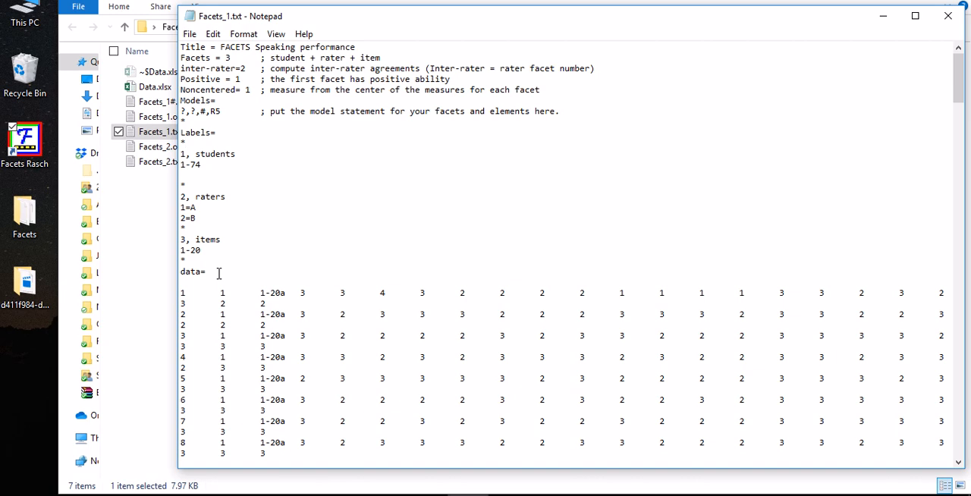
drag(181, 111, 220, 112)
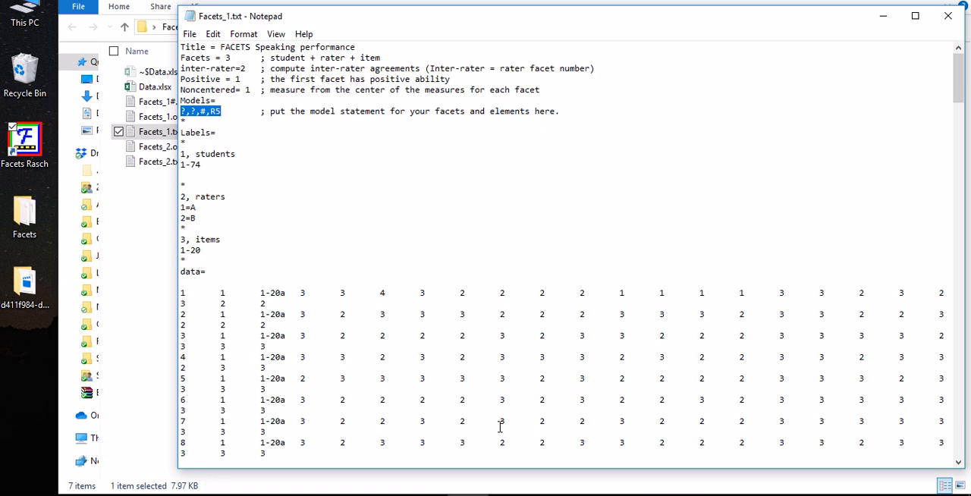
Switch to Chrome and view the tandfonline.com article "Understanding the Role of Likeability in the Peer Assessments of University Students' Oral Presentation Skills"
mouse_move(467, 495)
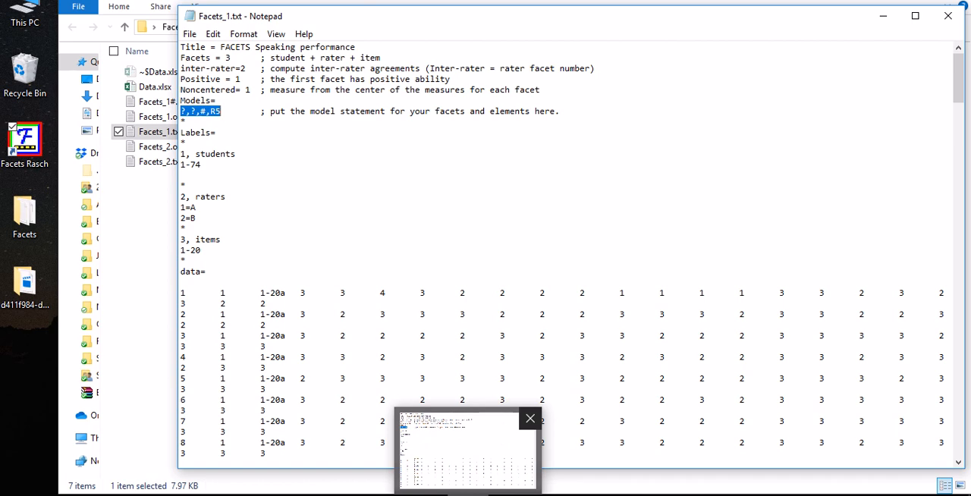
click(393, 495)
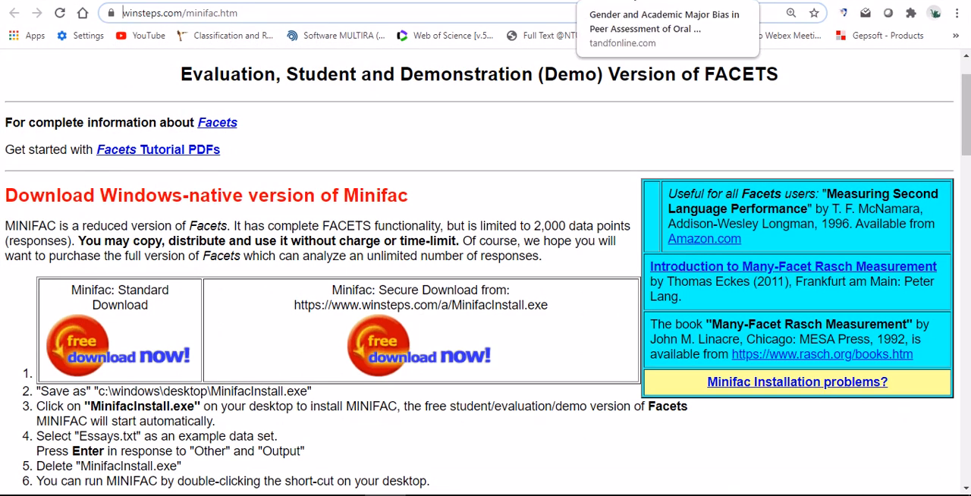
click(667, 1)
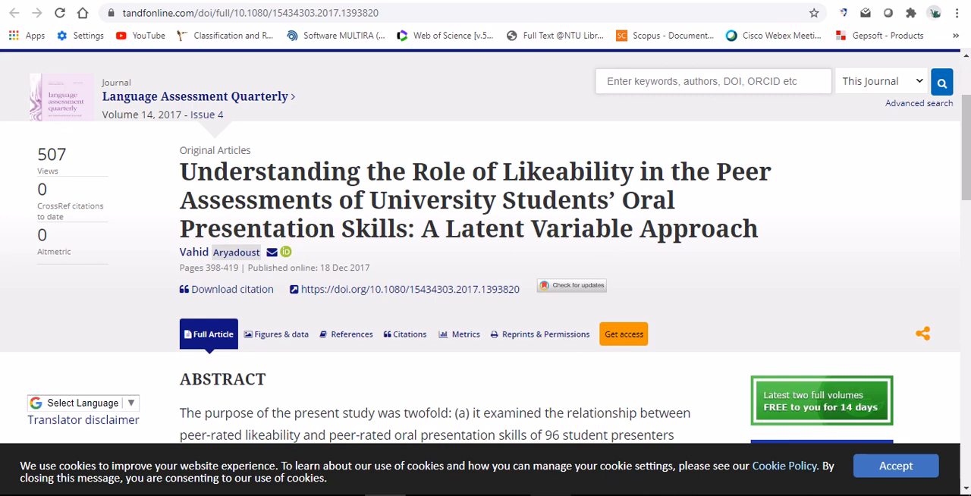
mouse_move(550, 495)
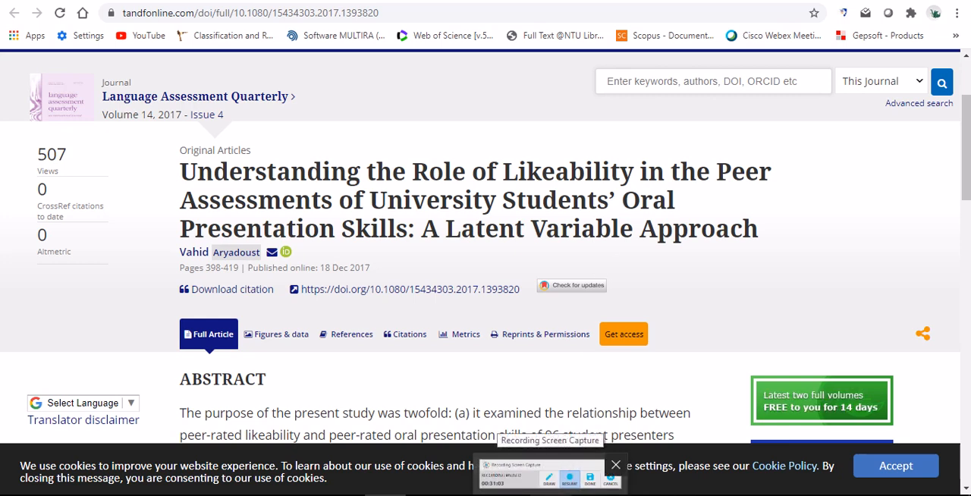
click(545, 473)
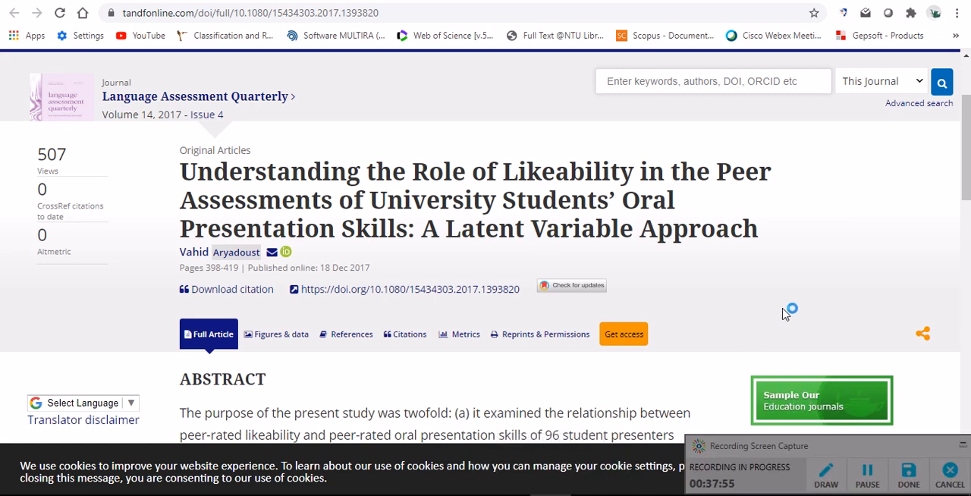